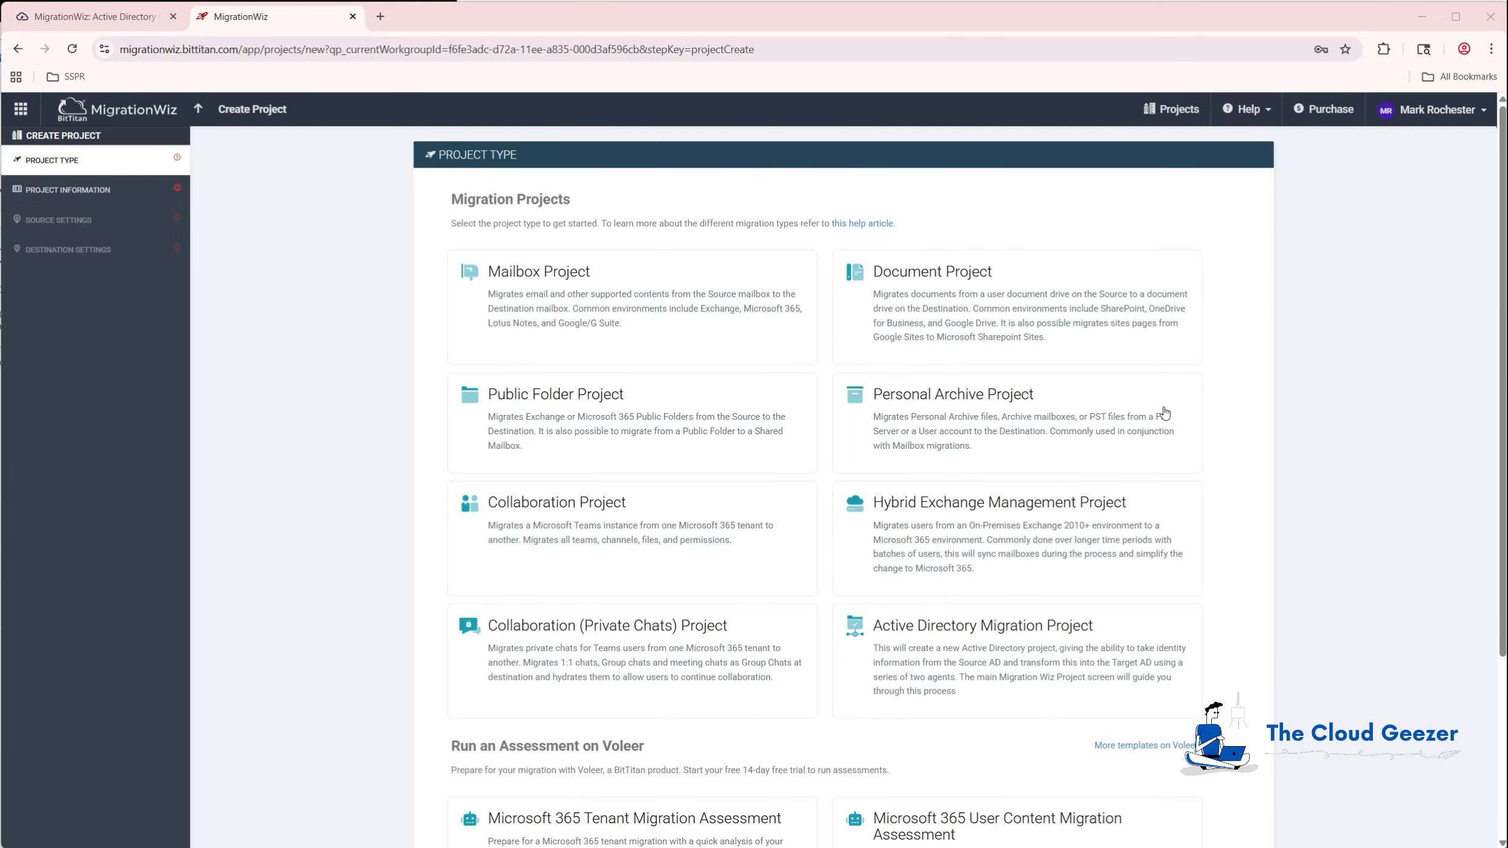
Choose the Active Directory Migration Project type, with Microsoft Entra ID source and Active Directory target agents.
left_click(952, 662)
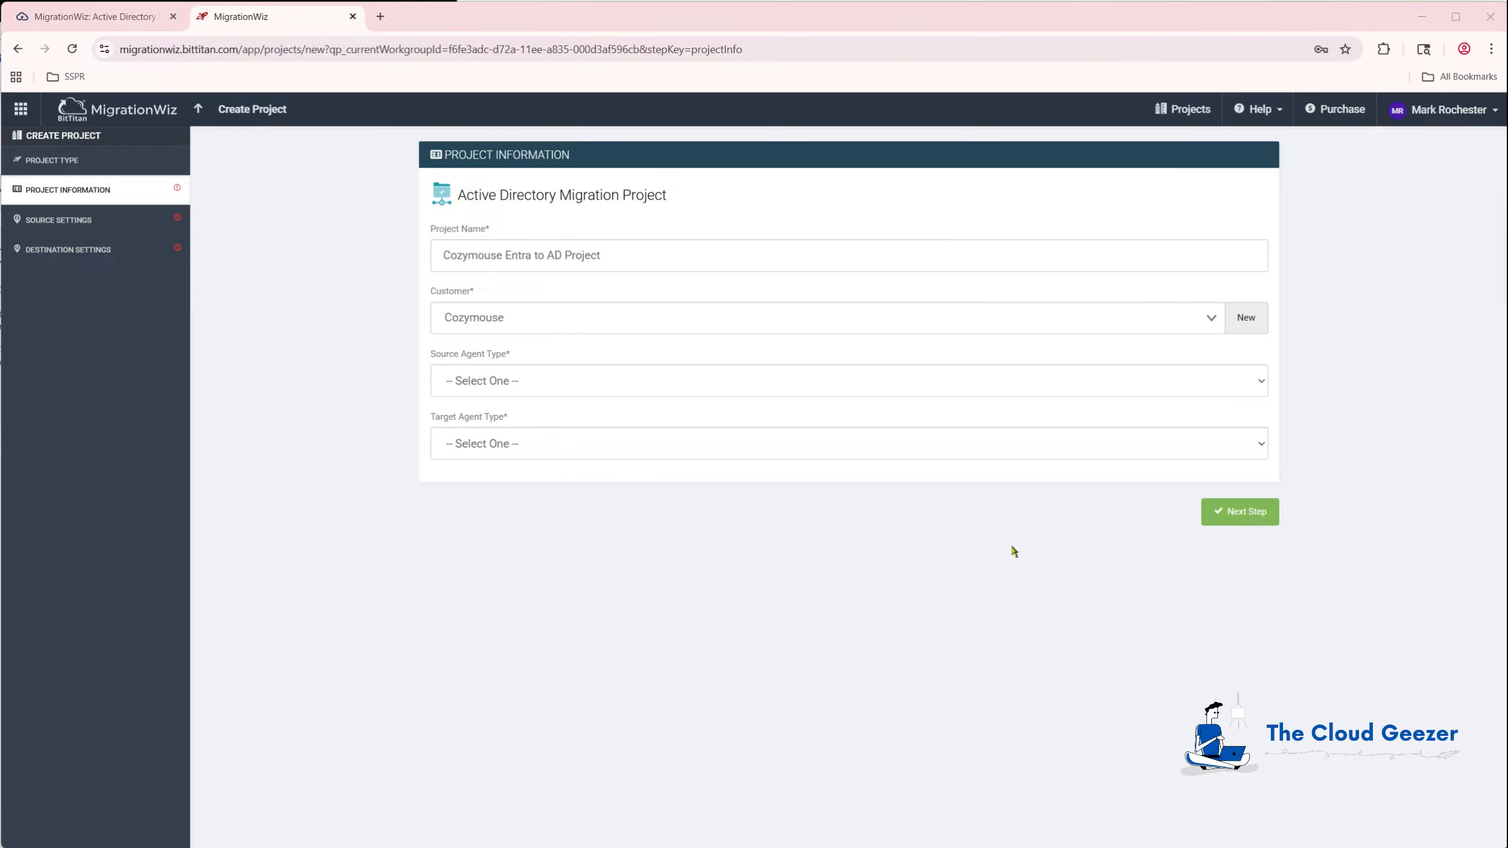
left_click(499, 388)
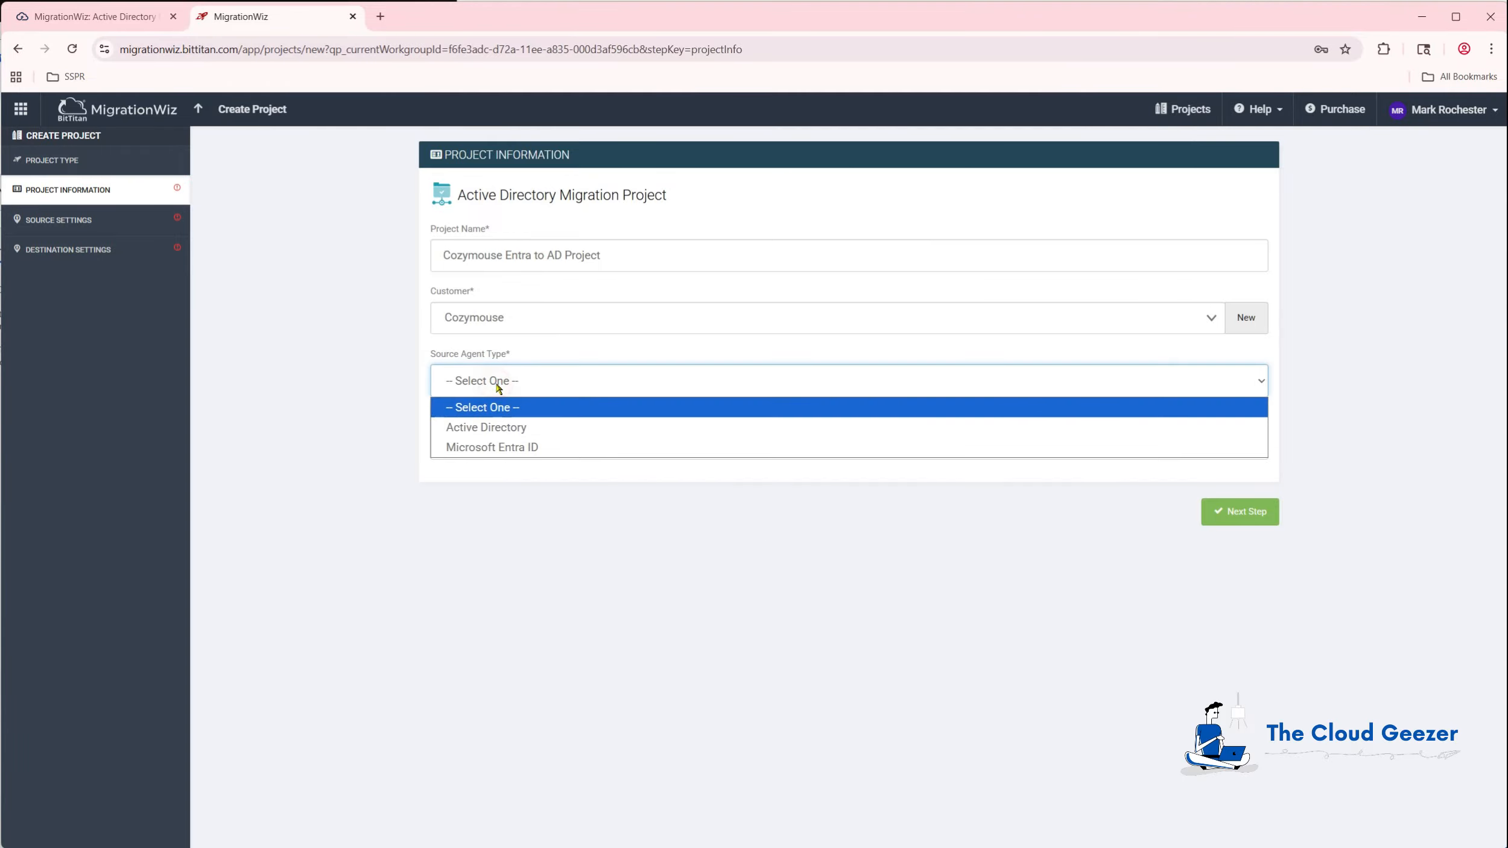
left_click(488, 447)
left_click(476, 445)
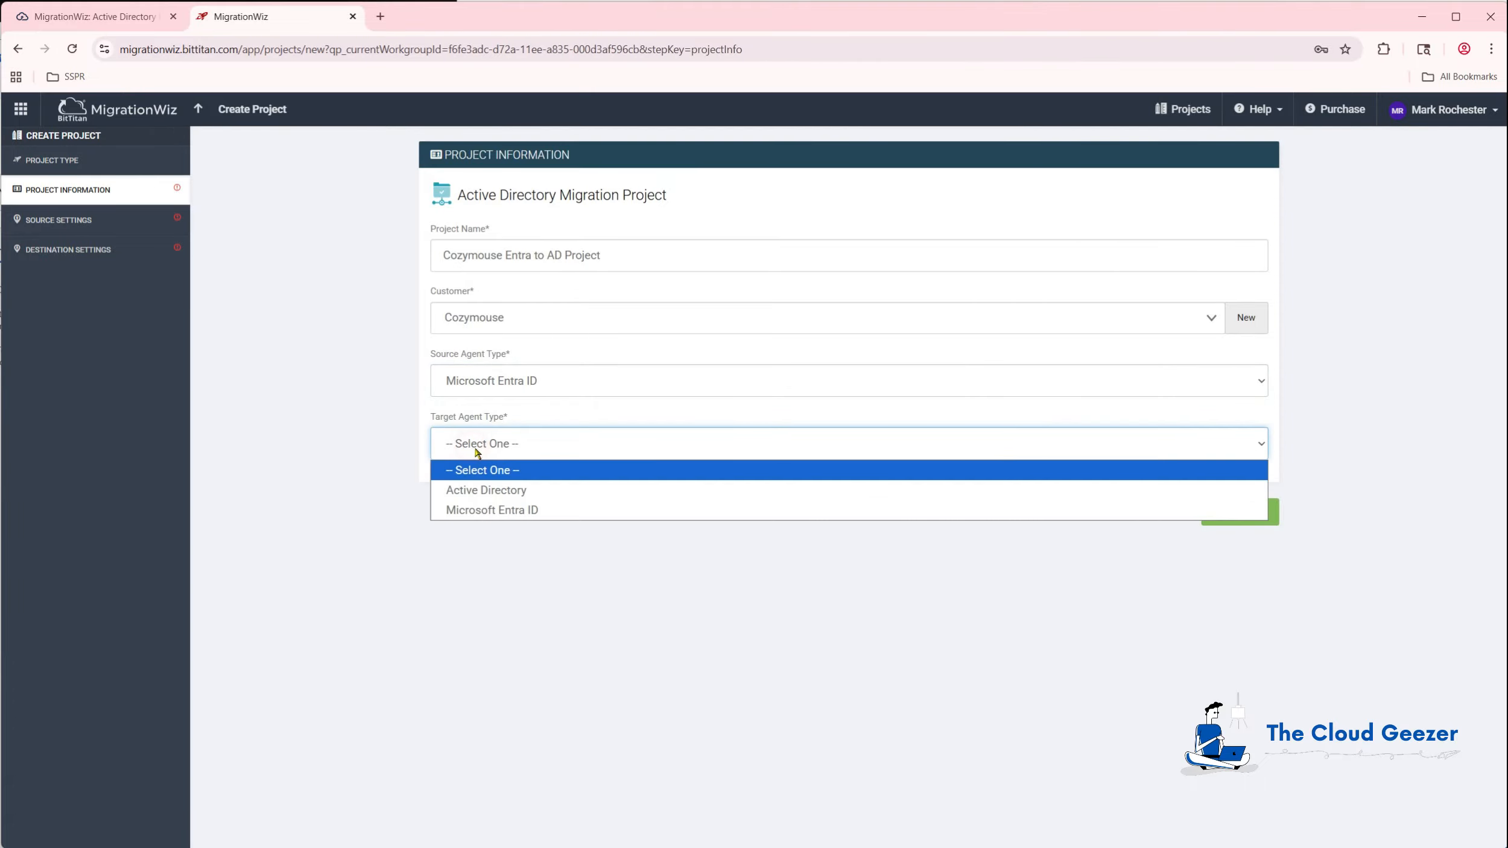
left_click(465, 492)
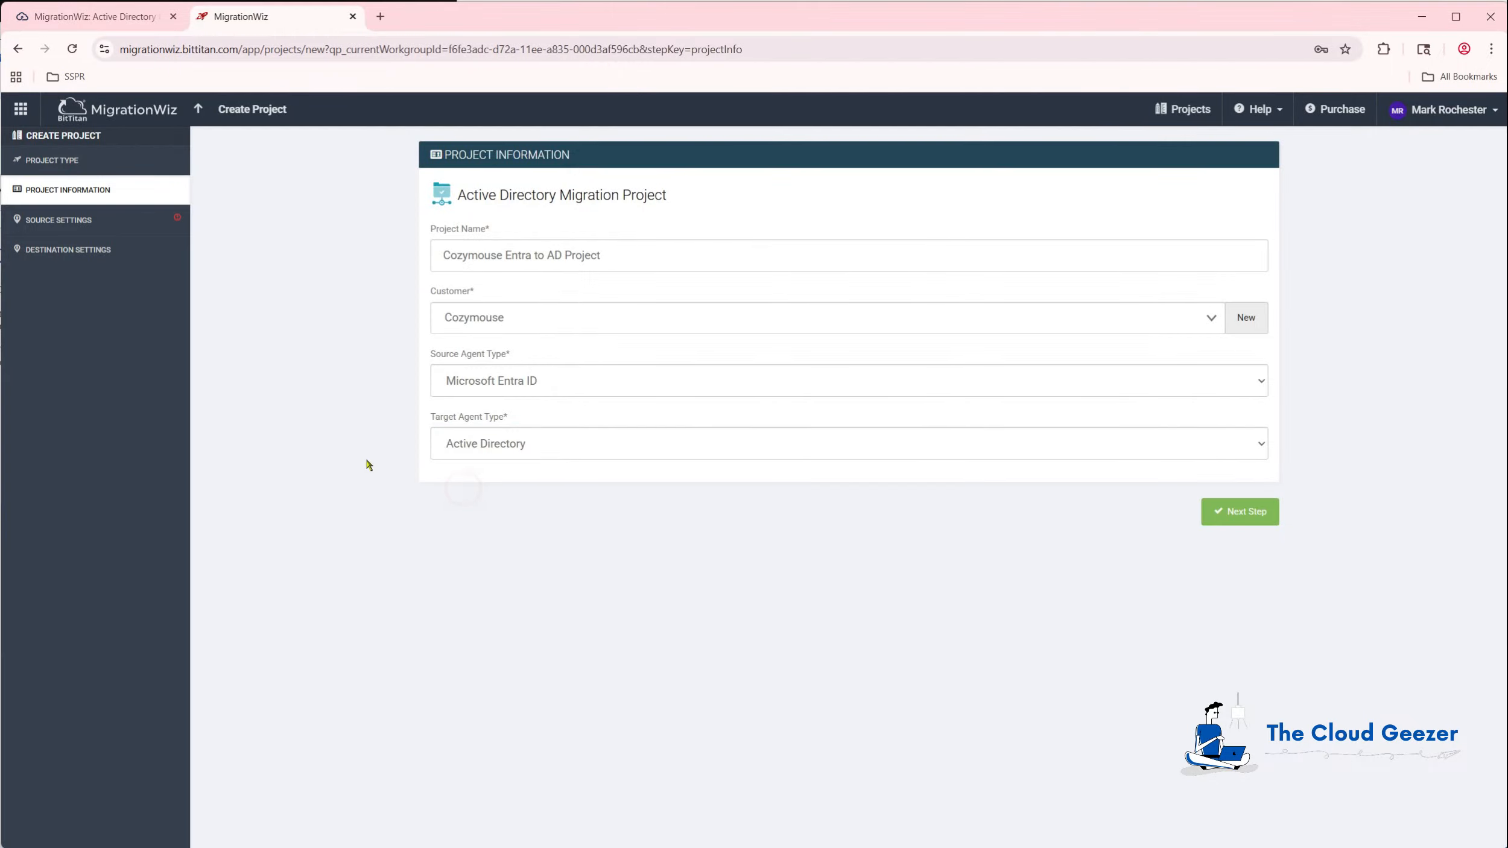
Advance to source settings with the Cozymouse Entra endpoint and copy the project's API key.
left_click(1236, 512)
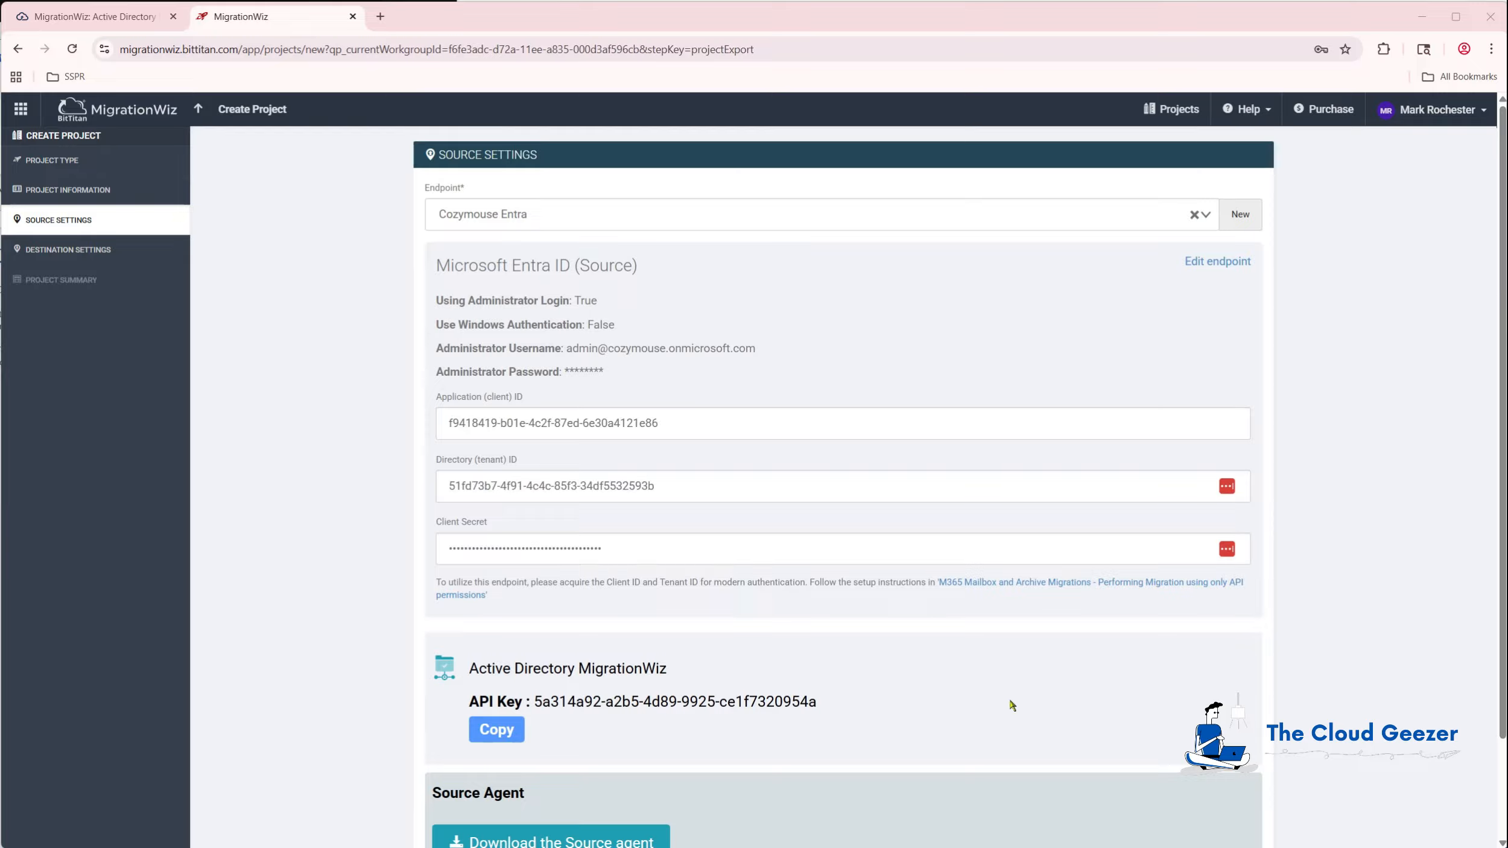
left_click(498, 730)
scroll(1260, 543, "down", 2)
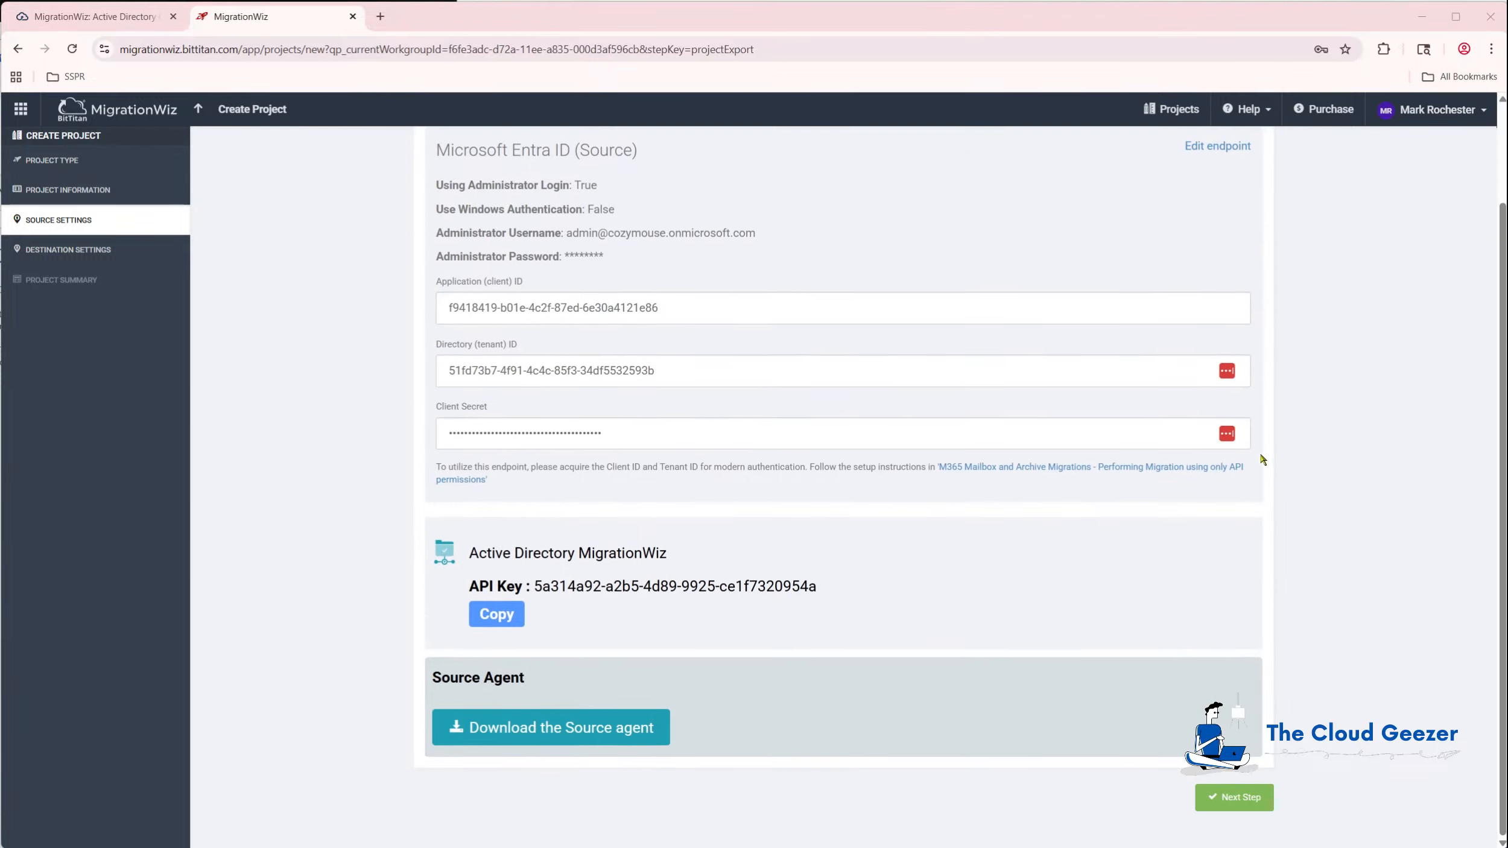
left_click(1241, 796)
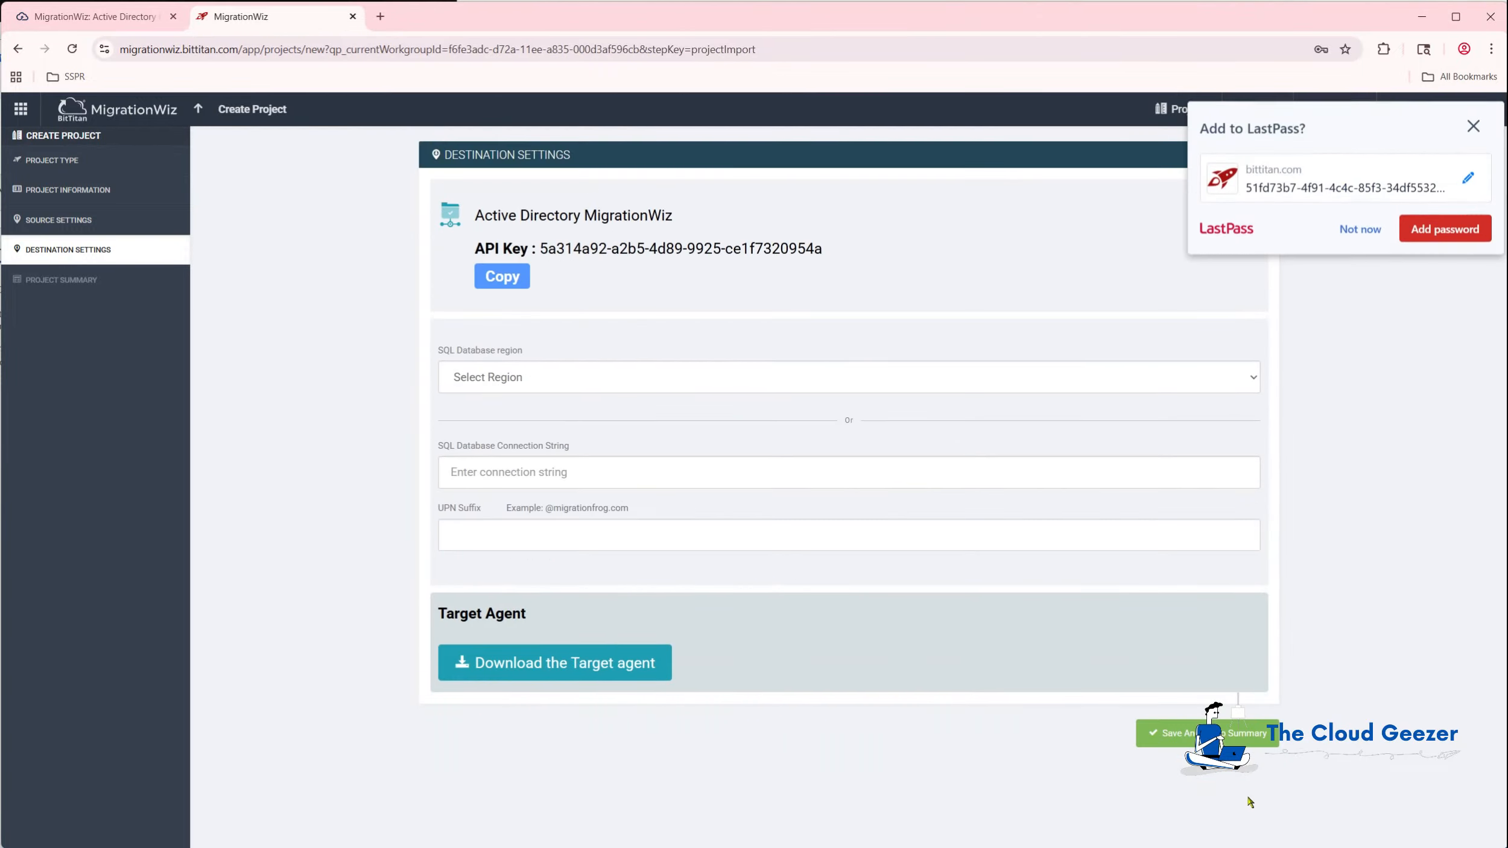
left_click(1366, 227)
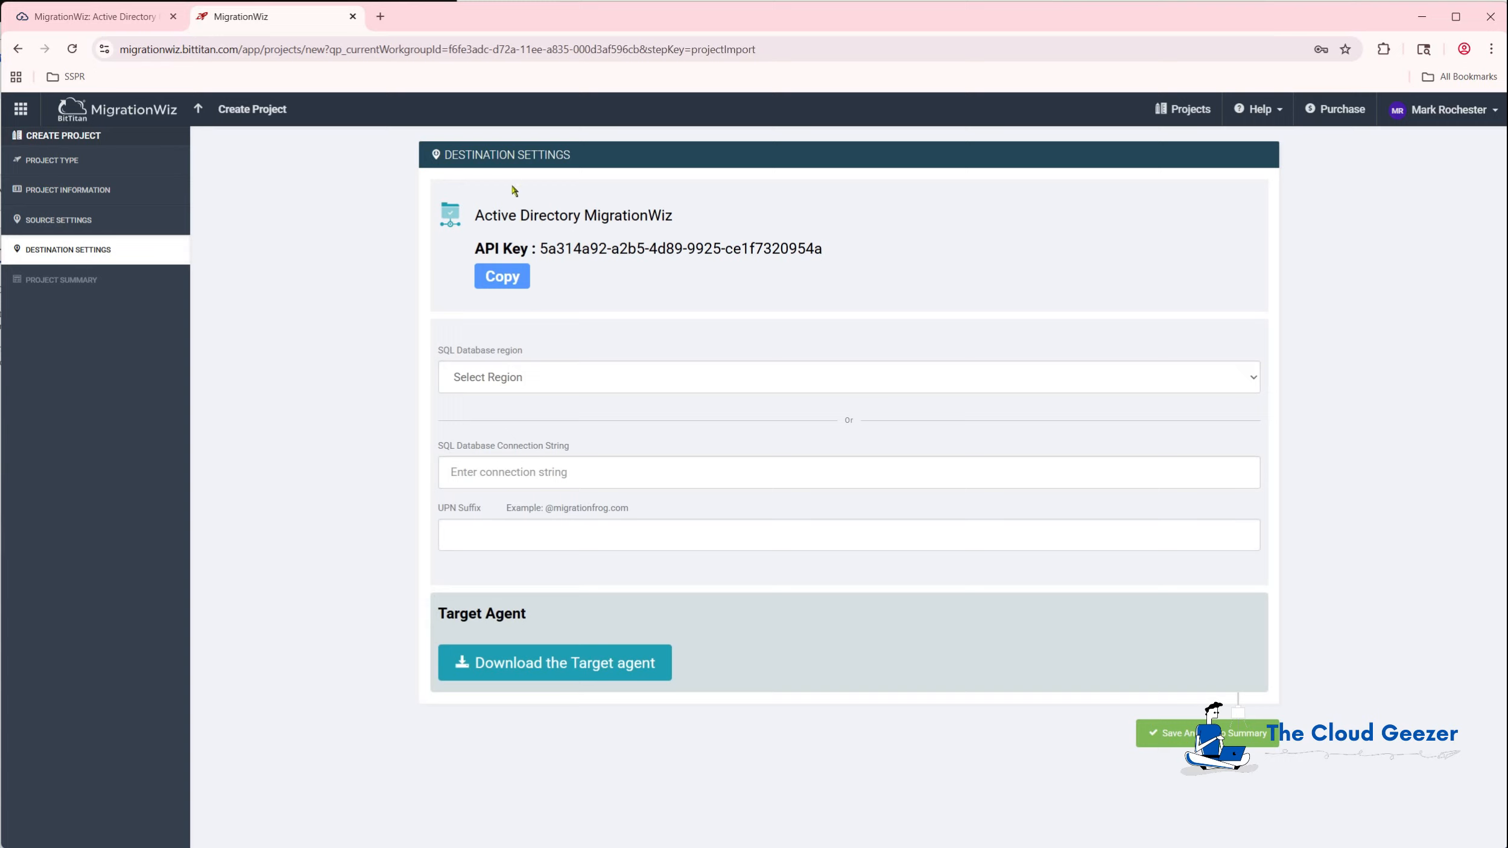
left_click(492, 389)
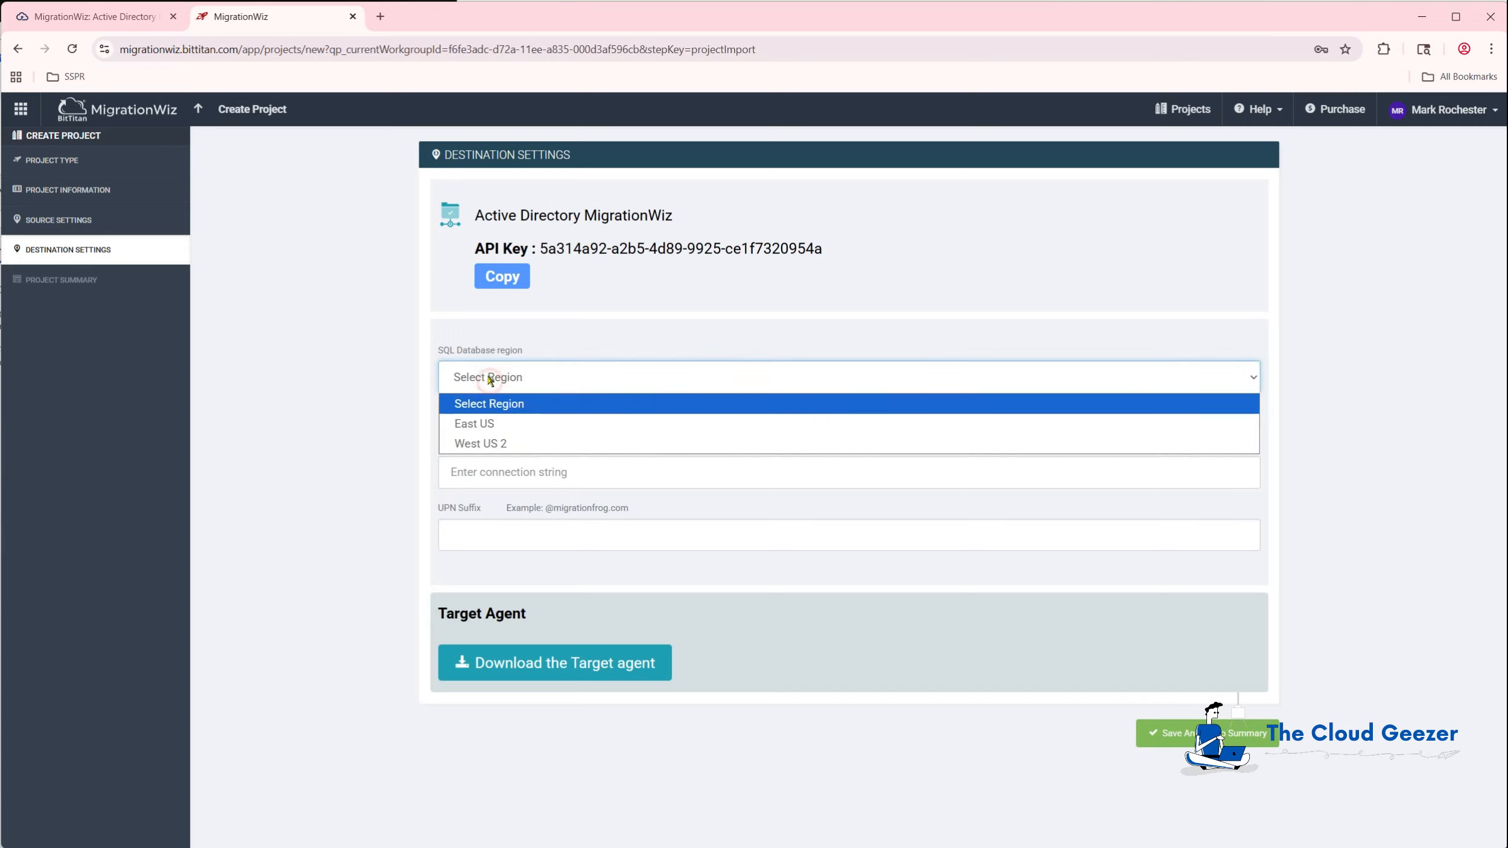
left_click(488, 441)
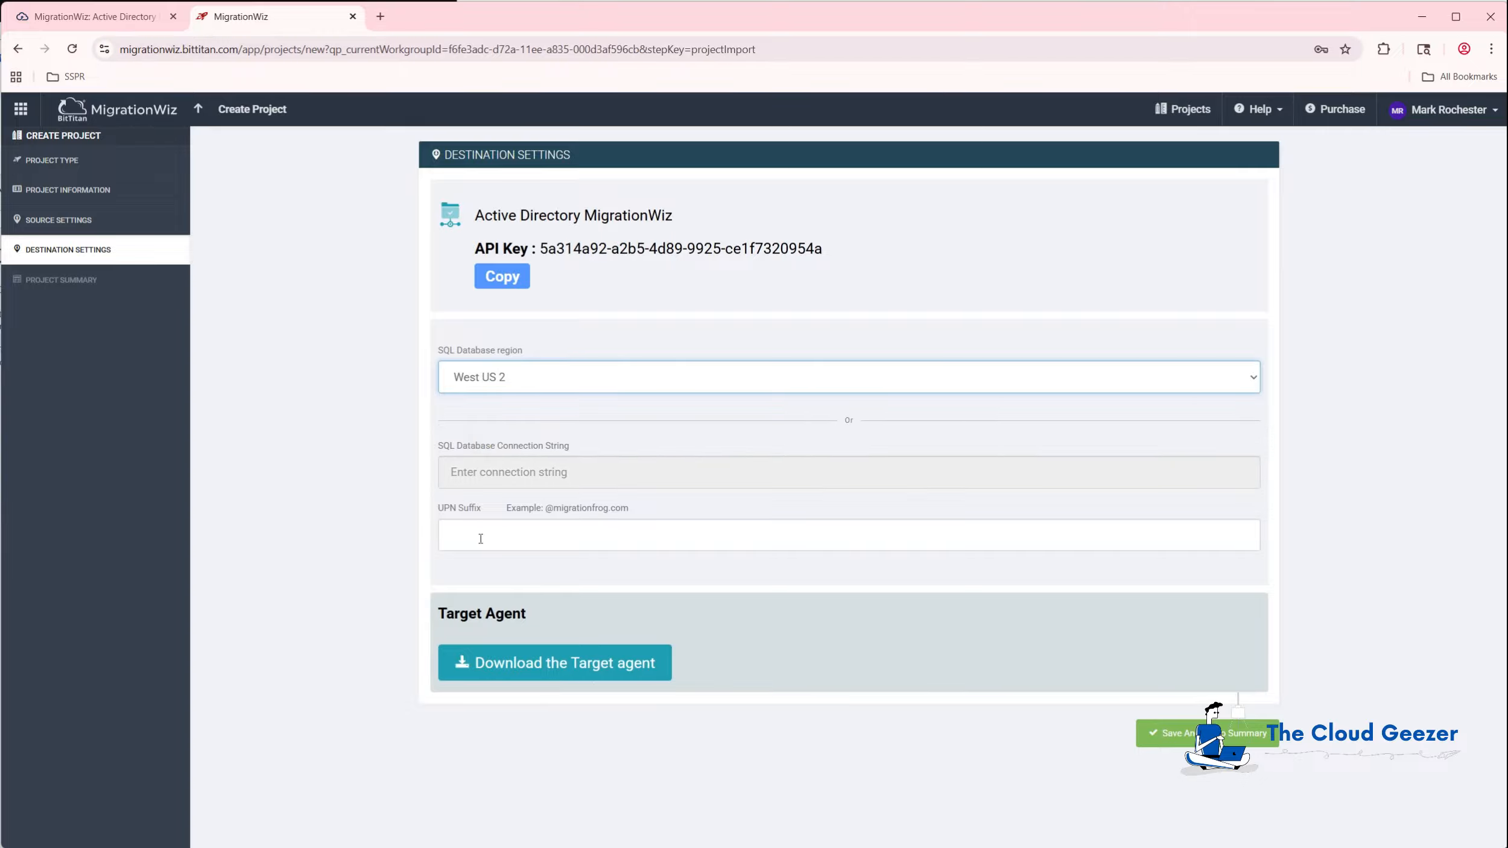
left_click(567, 535)
type("@migrationfrog.com")
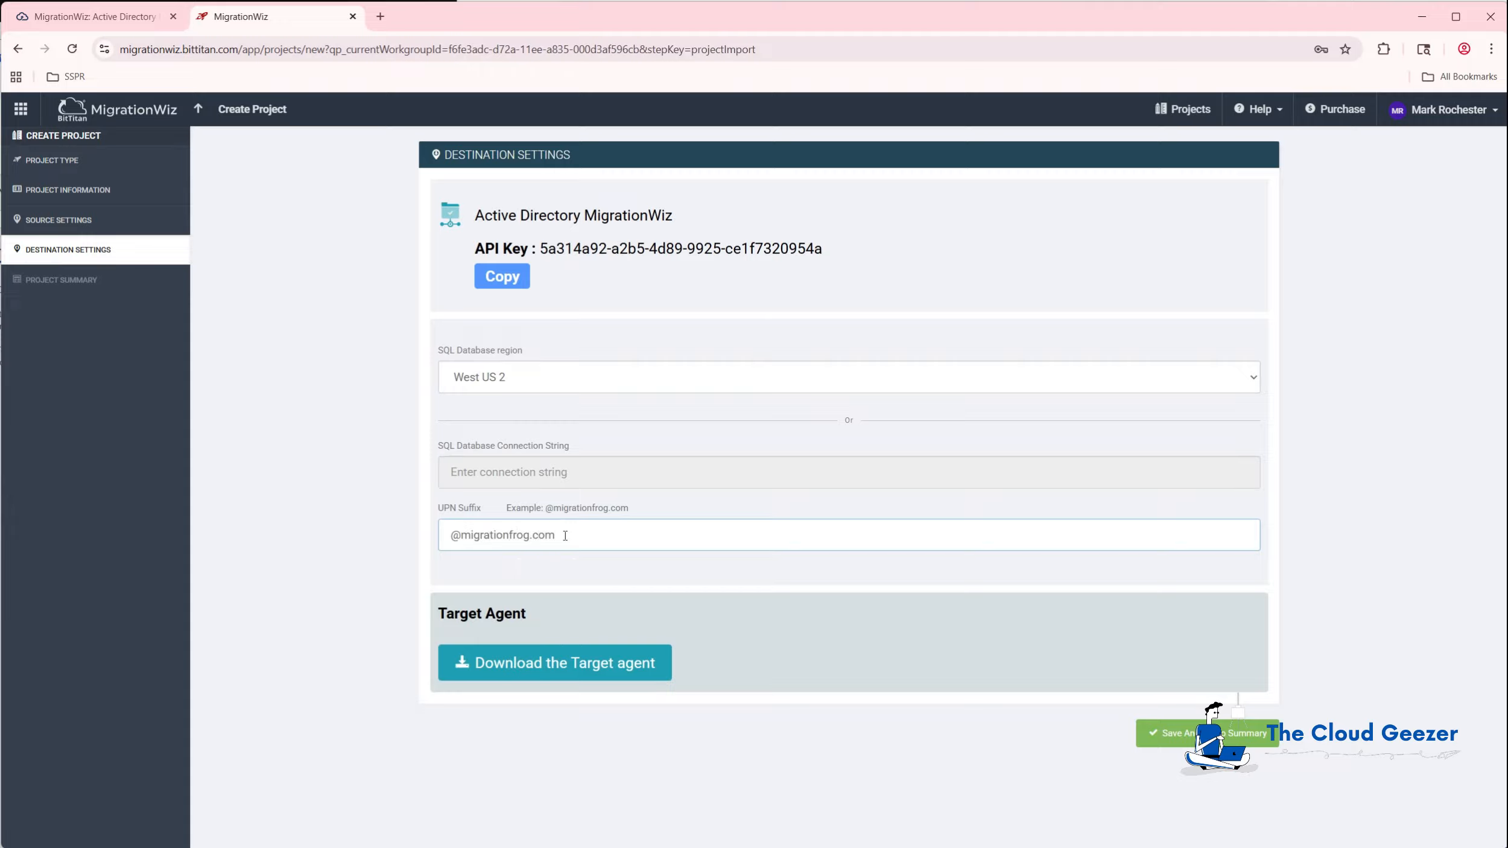
left_click(1187, 733)
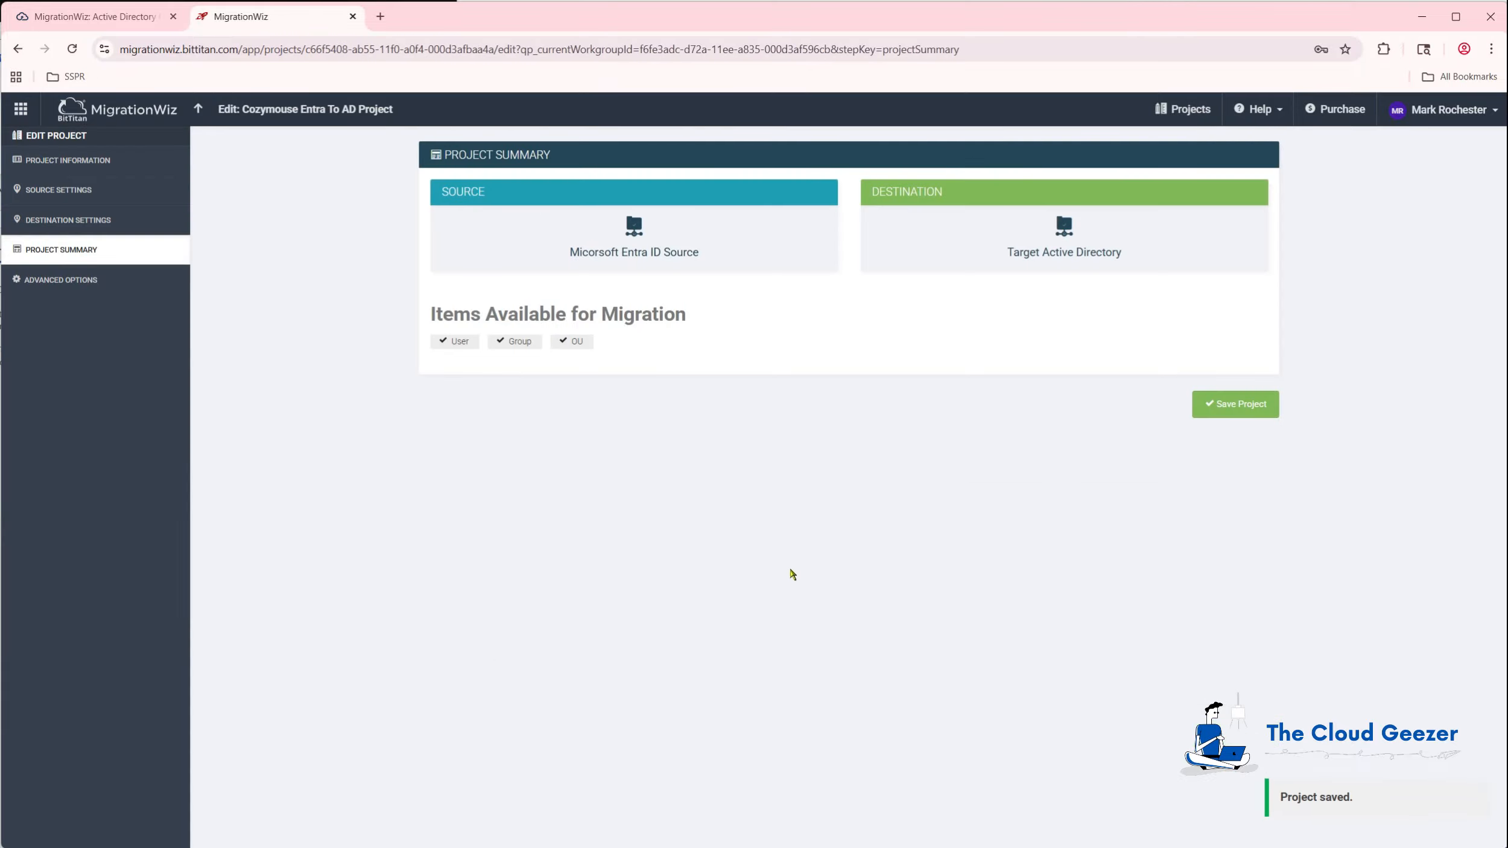
Save the finished Entra-to-AD project from the Project Summary page.
left_click(1233, 405)
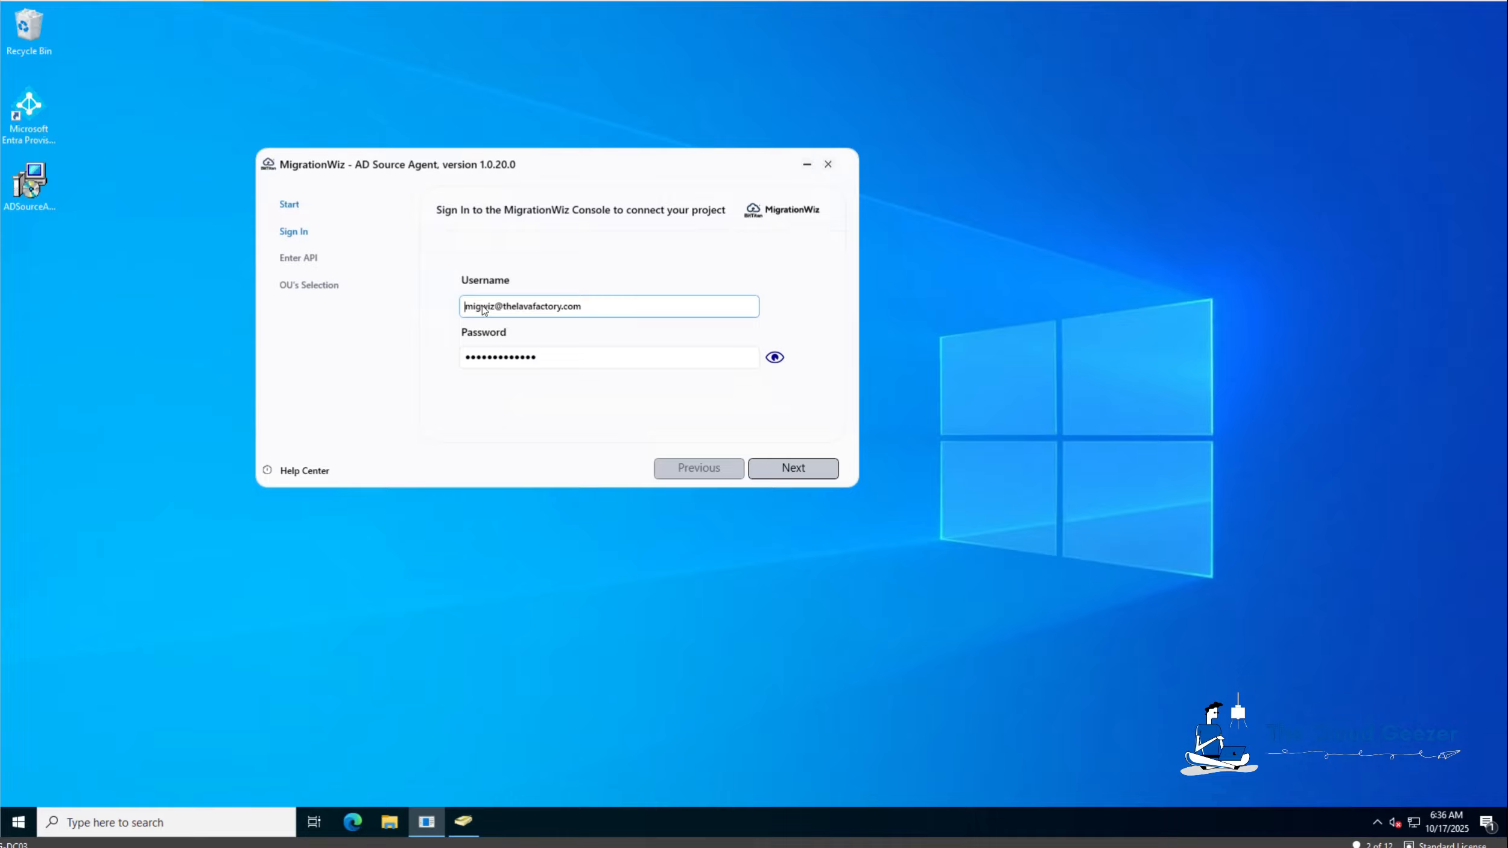
Sign the AD Source Agent in and clear its old API key and project name.
left_click(820, 475)
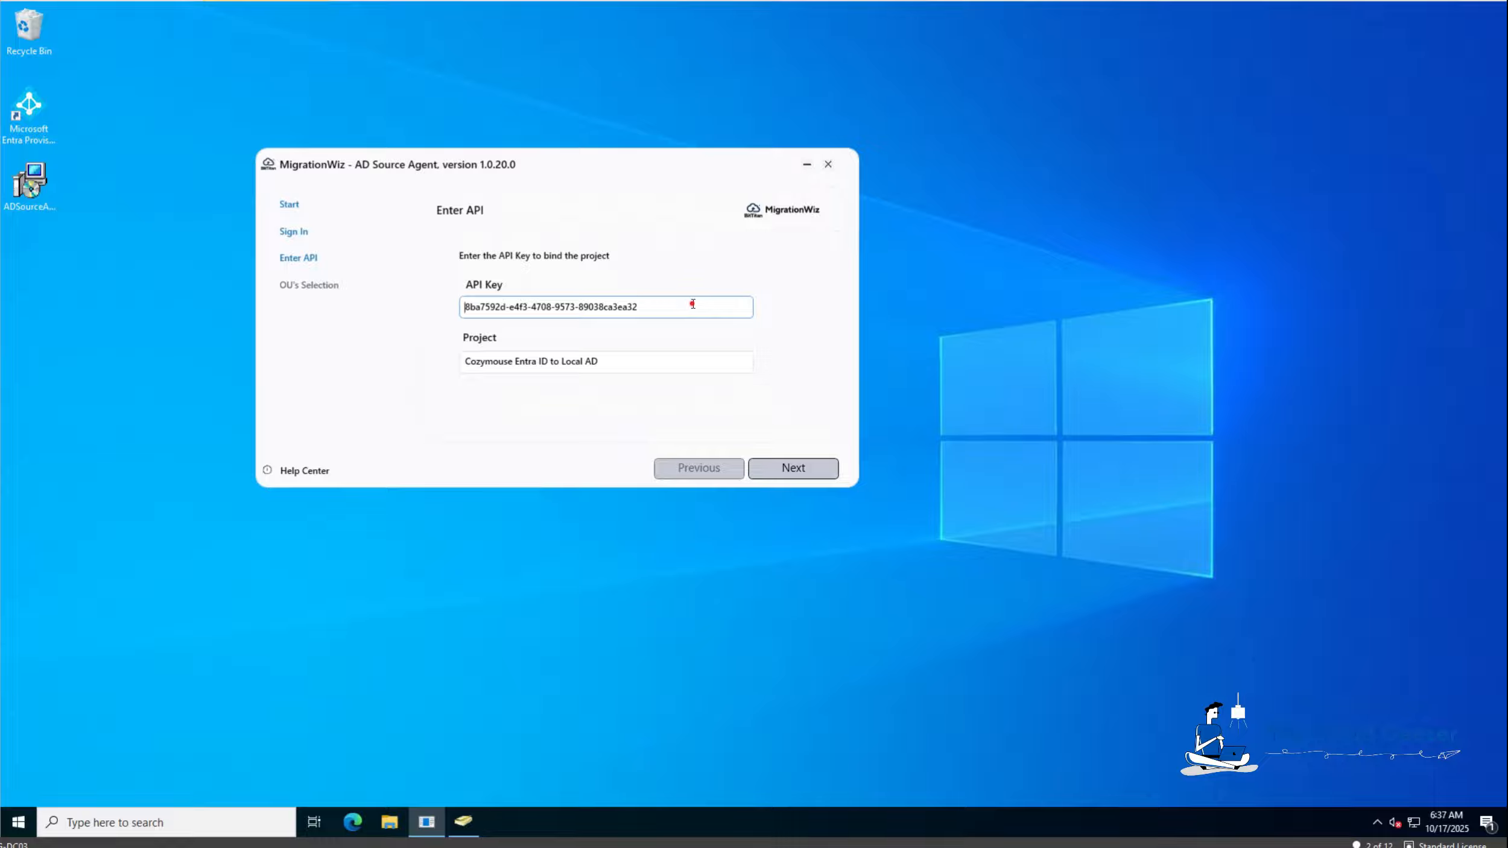
left_click_drag(693, 305, 446, 309)
key("BackSpace")
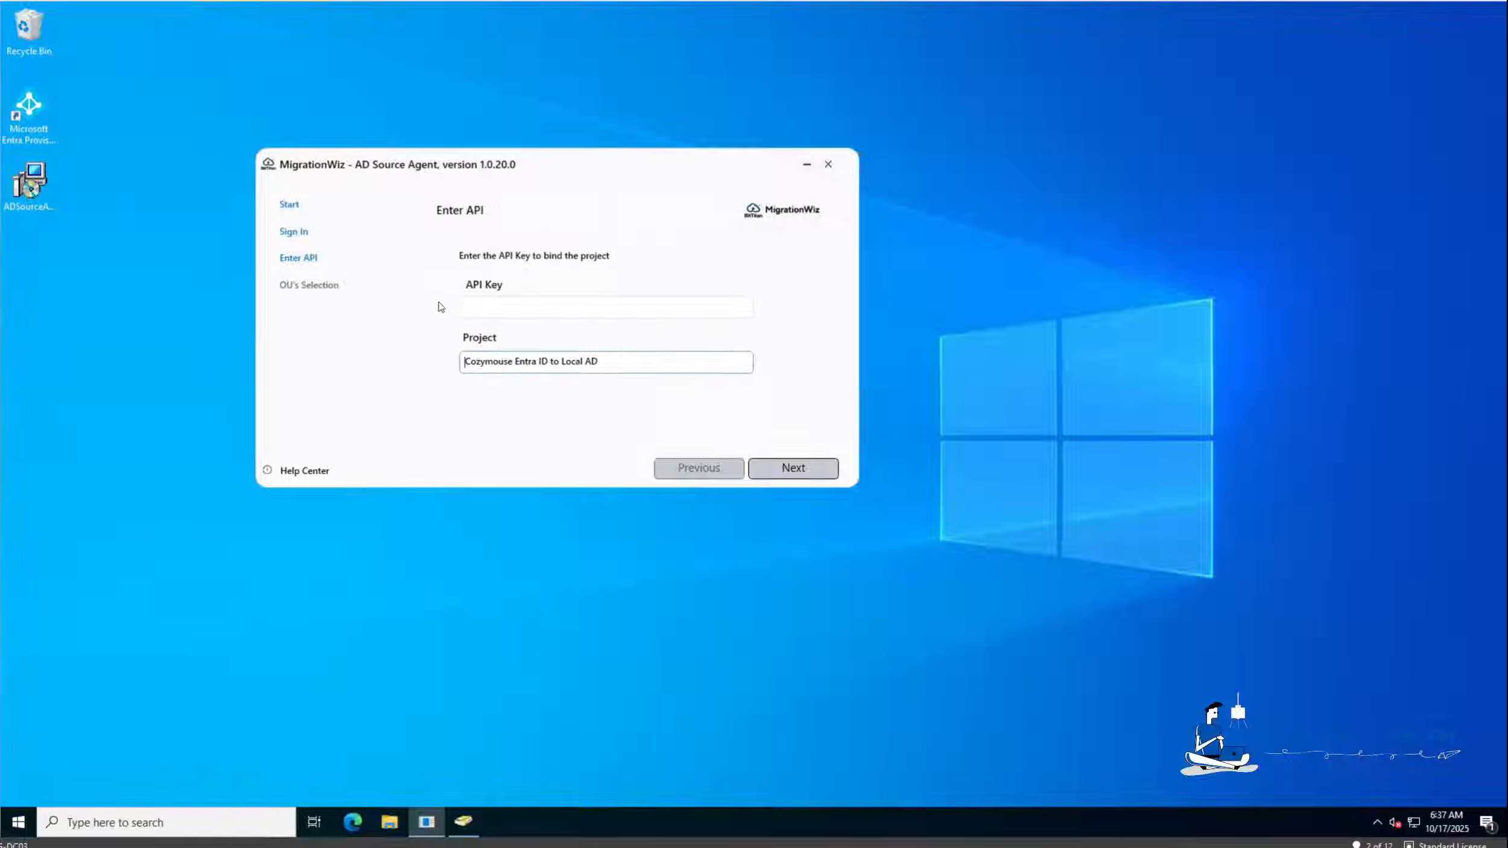
key("ctrl+a")
key("BackSpace")
key("shift+Tab")
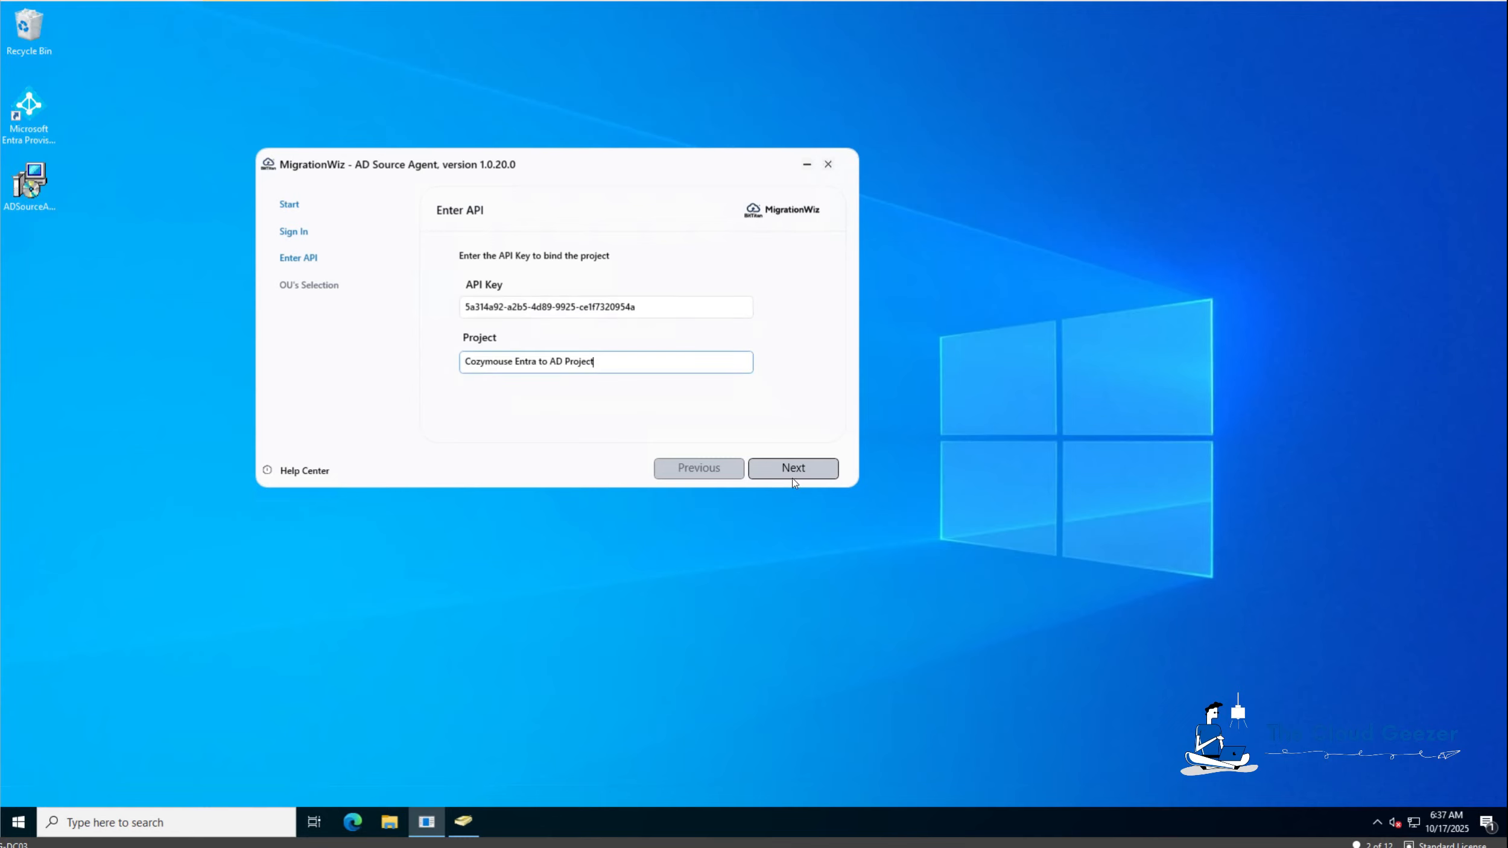
Bind the agent to the new project key, include Users, and start Scan and Transmit.
left_click(791, 470)
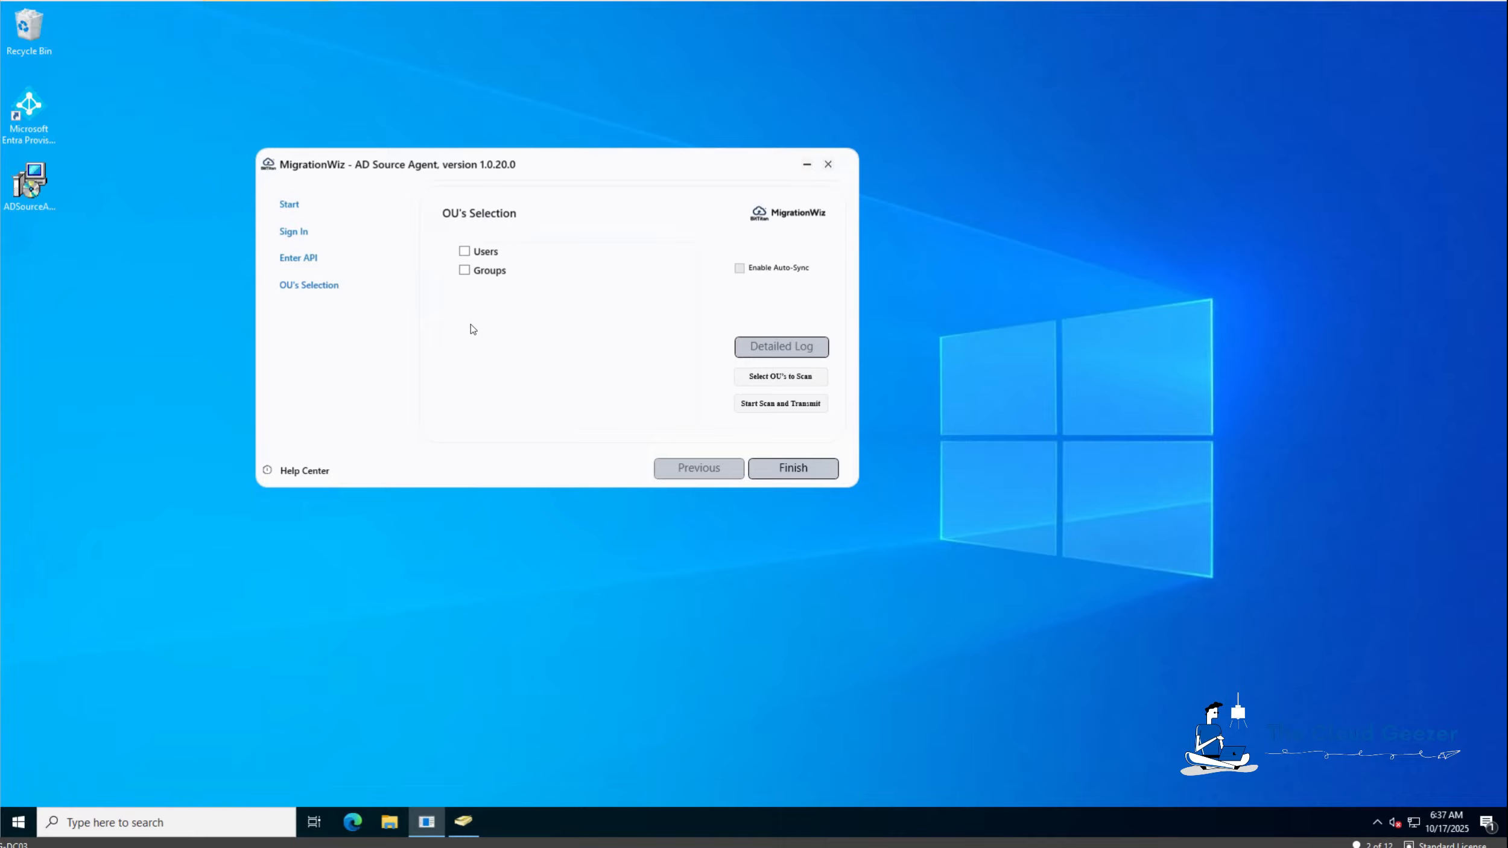
left_click(464, 252)
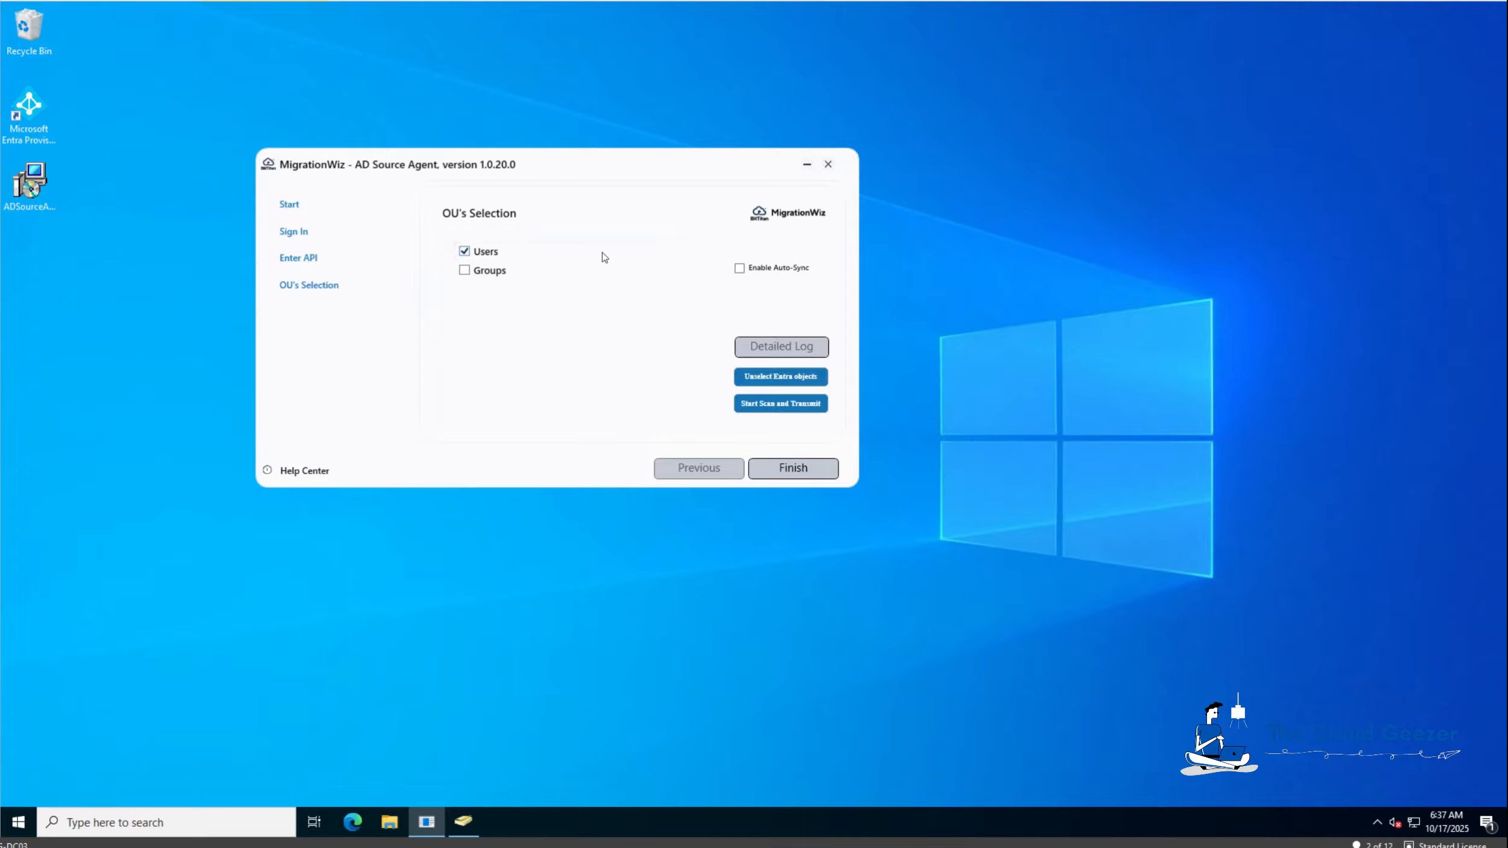
left_click(765, 407)
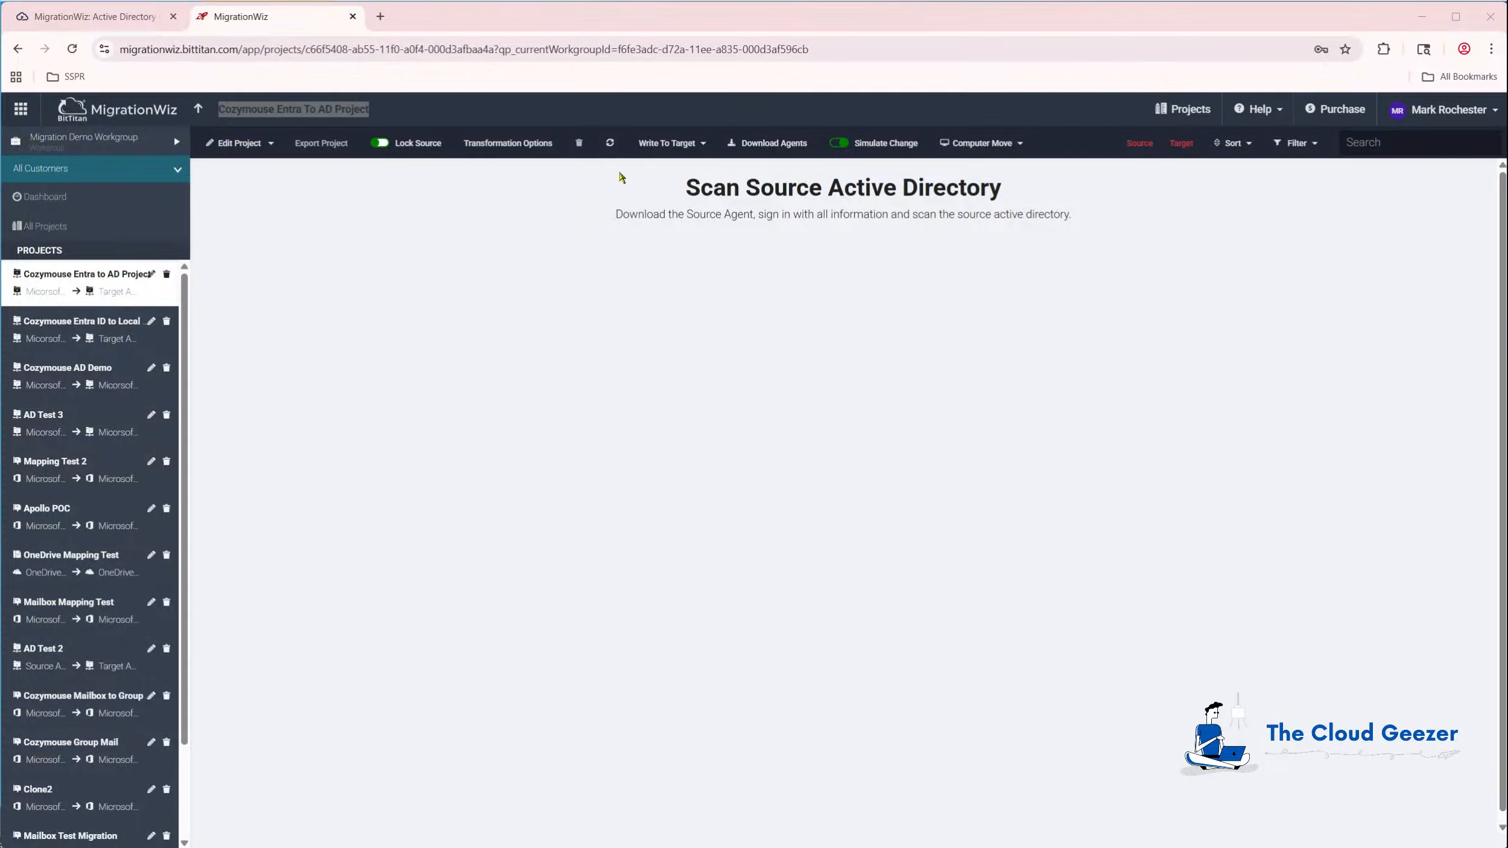
Refresh the project so the 46 scanned objects load into its table.
left_click(609, 145)
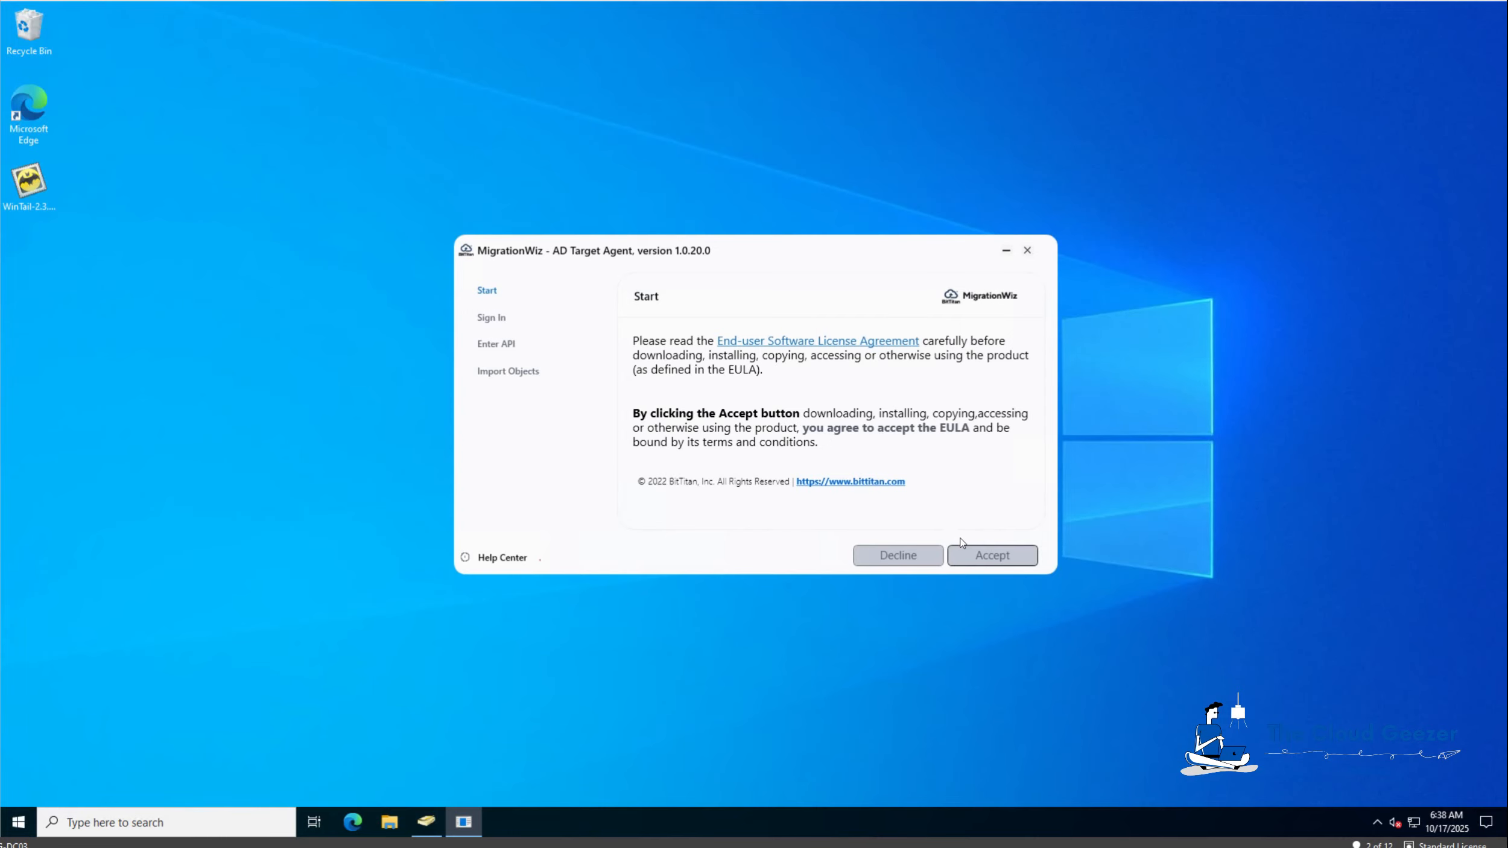
Accept the AD Target Agent licence, sign in, and bind it to the new project's API key and name.
left_click(992, 556)
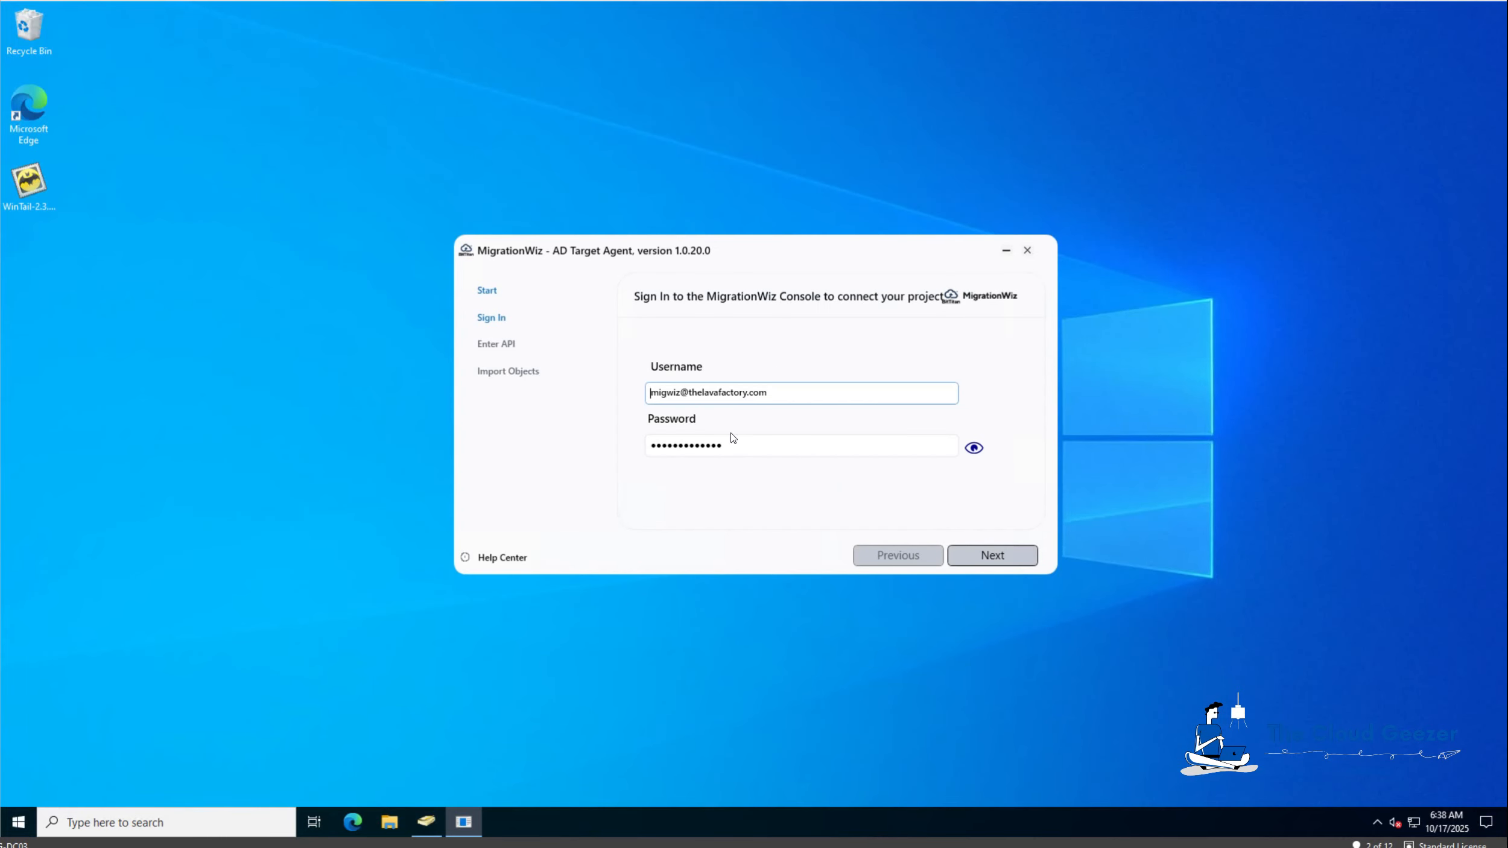
left_click(991, 556)
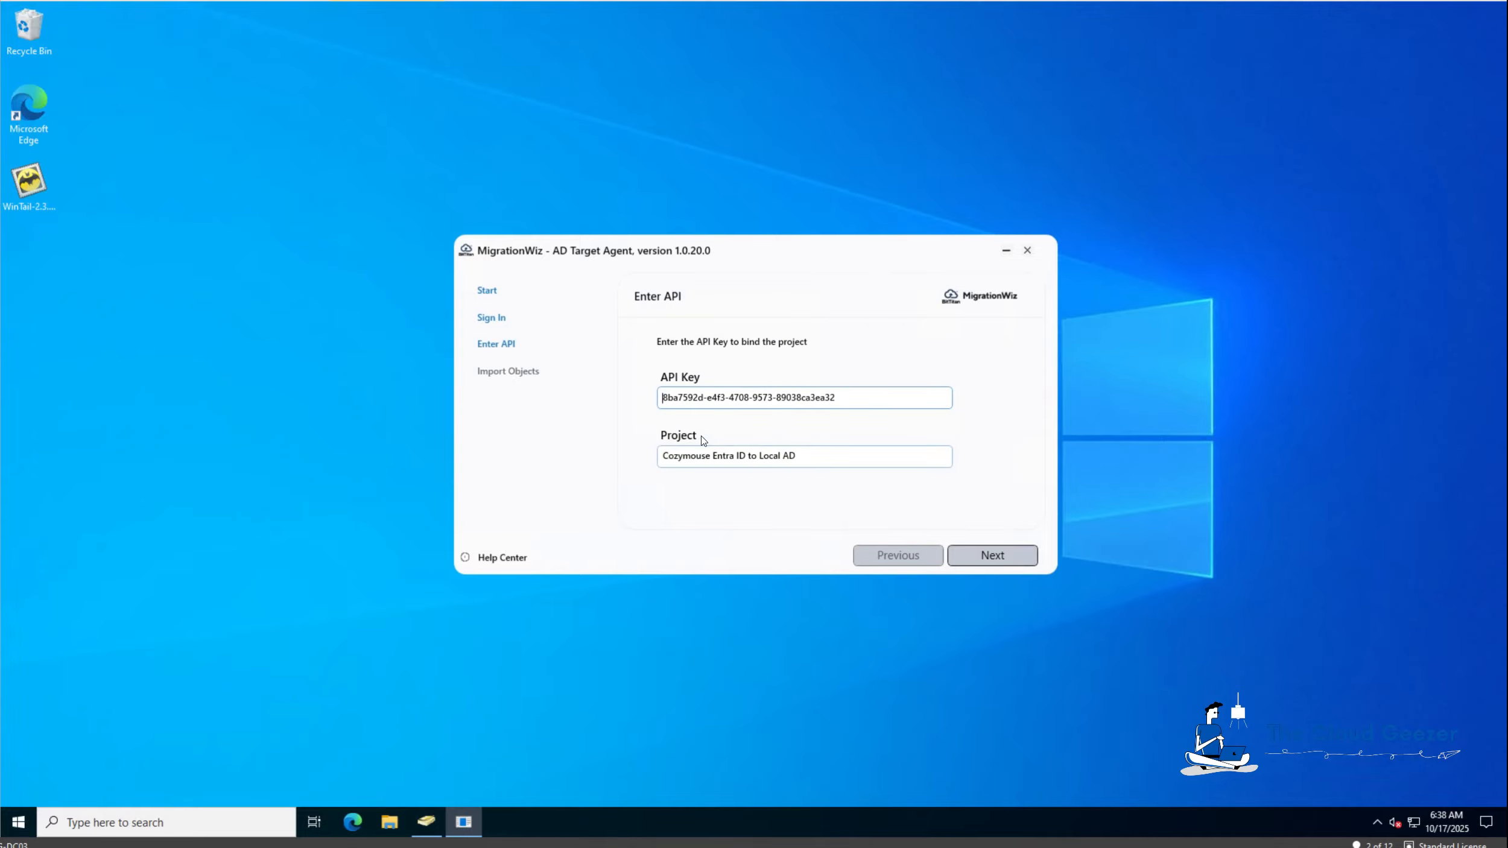
left_click_drag(873, 395, 621, 395)
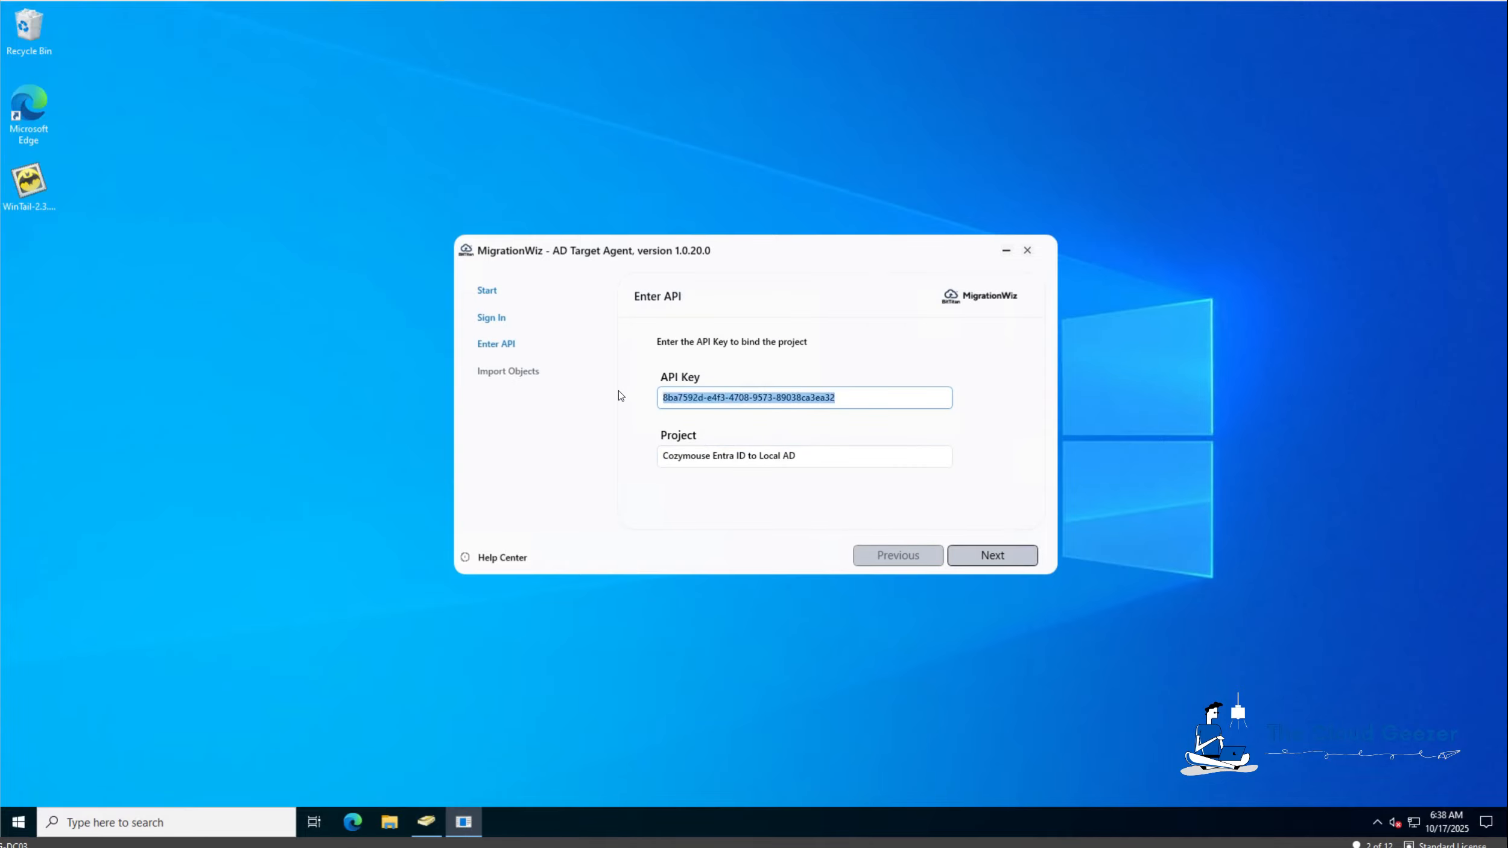
key("BackSpace")
key("Tab")
key("ctrl+a")
key("BackSpace")
key("shift+Tab")
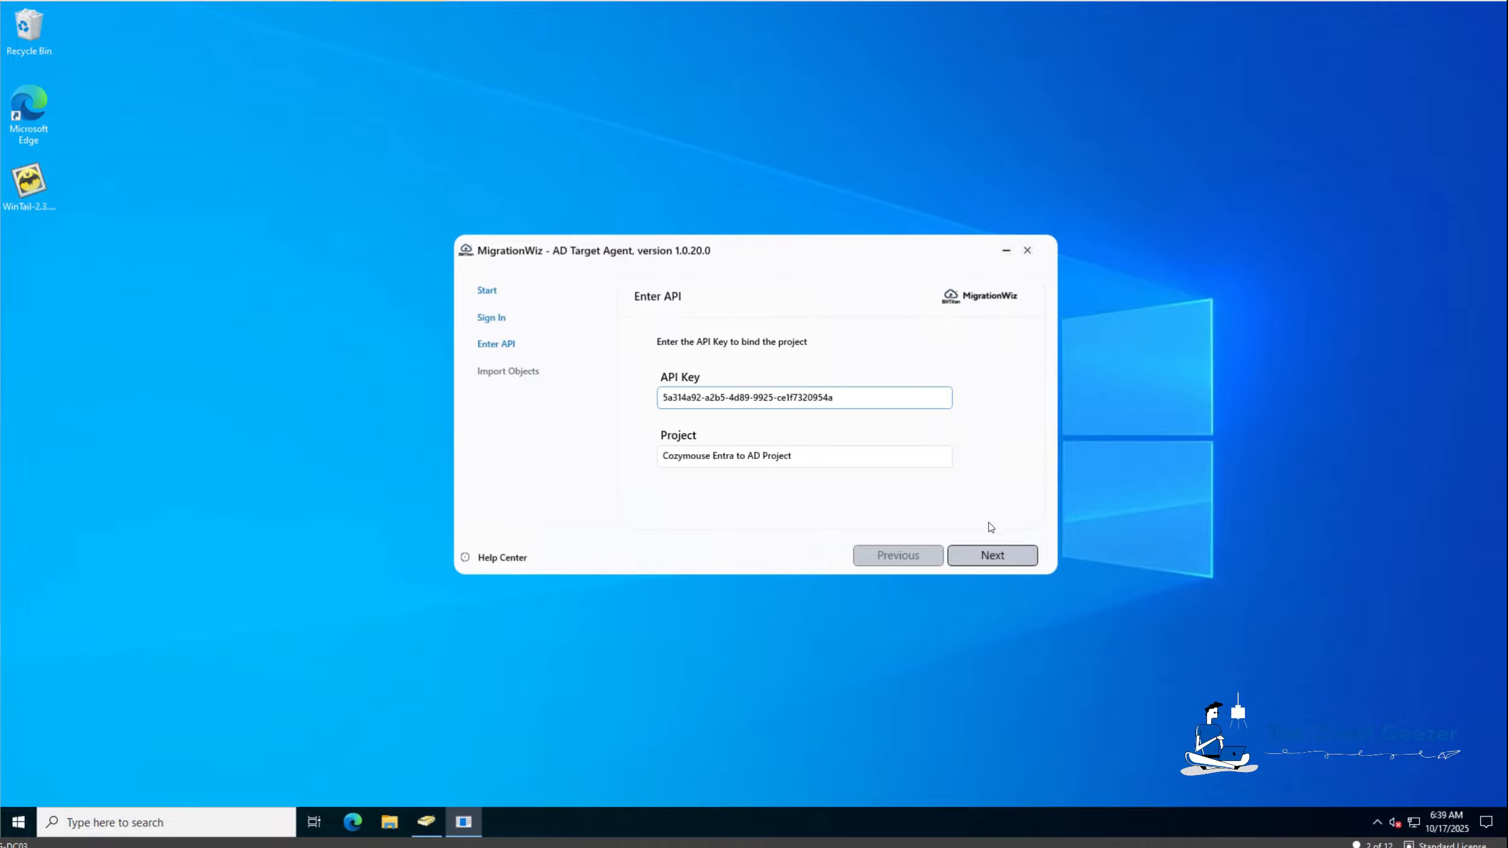
left_click(1003, 561)
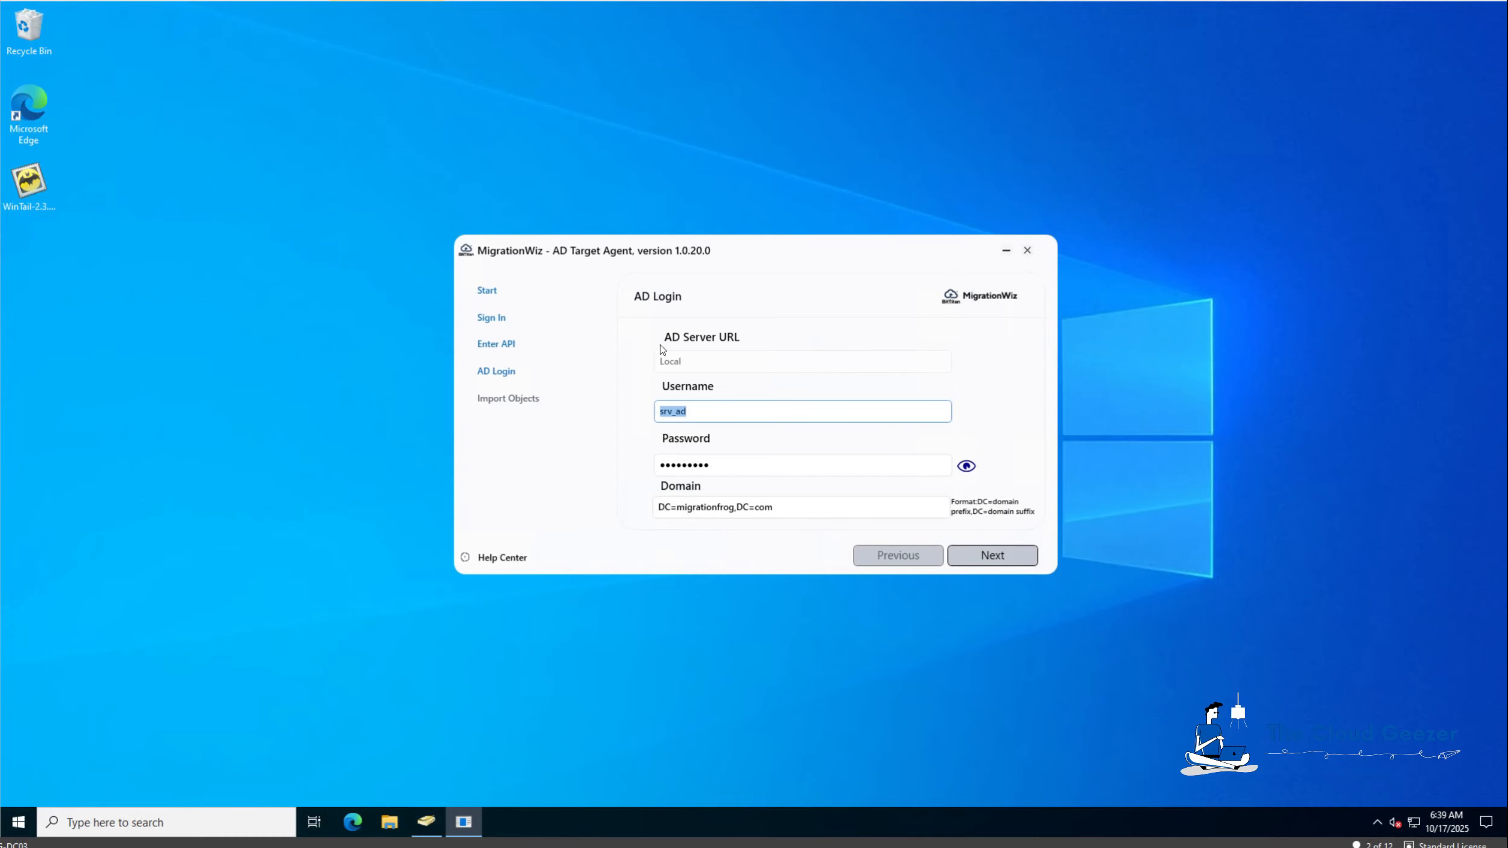
left_click(718, 410)
Check the Active Directory Users and Computers view options for the advanced features setting.
left_click(430, 829)
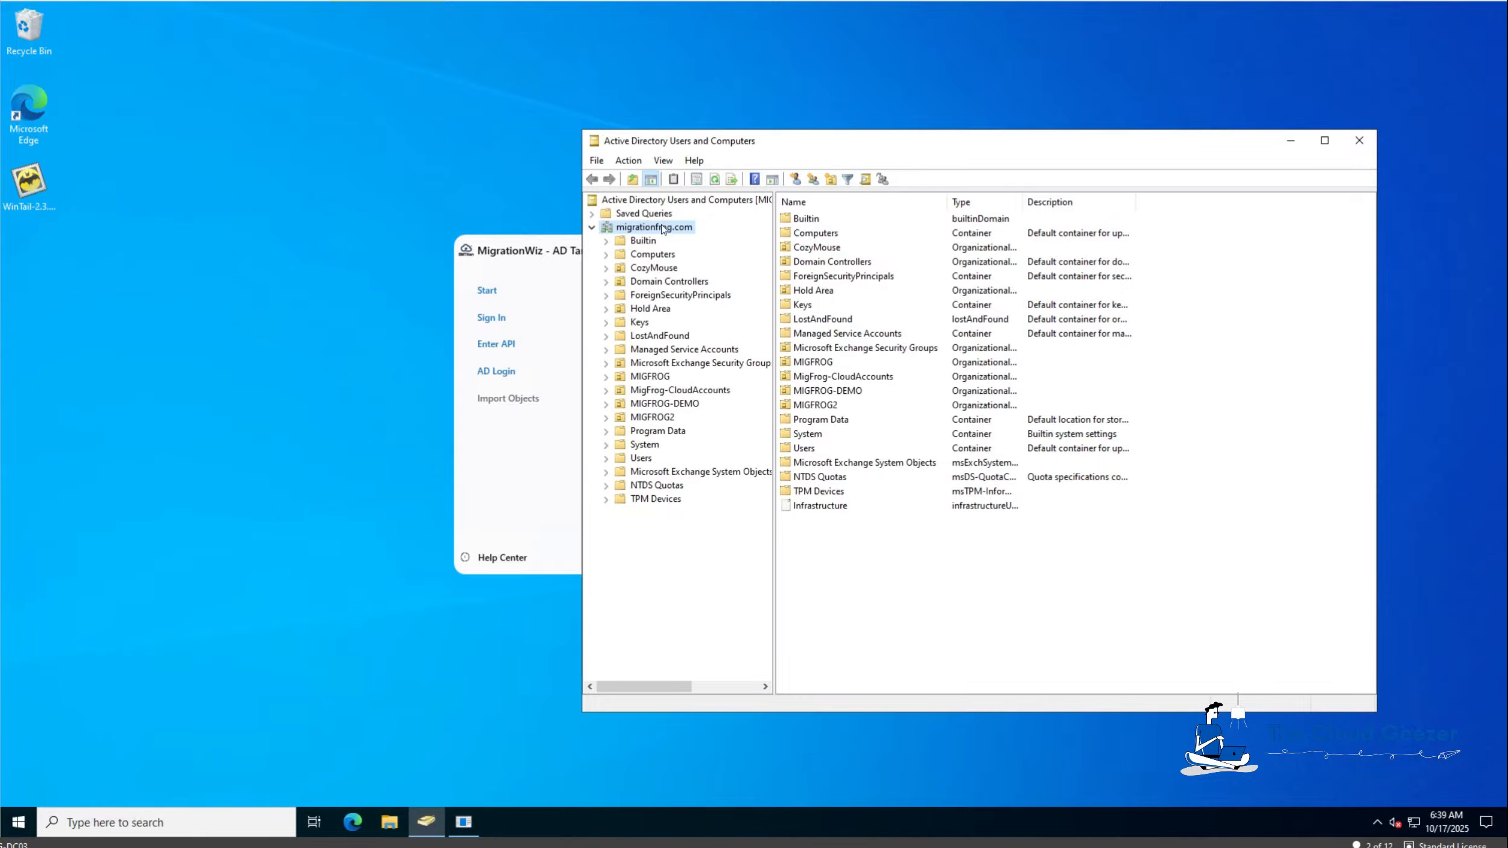
left_click(663, 161)
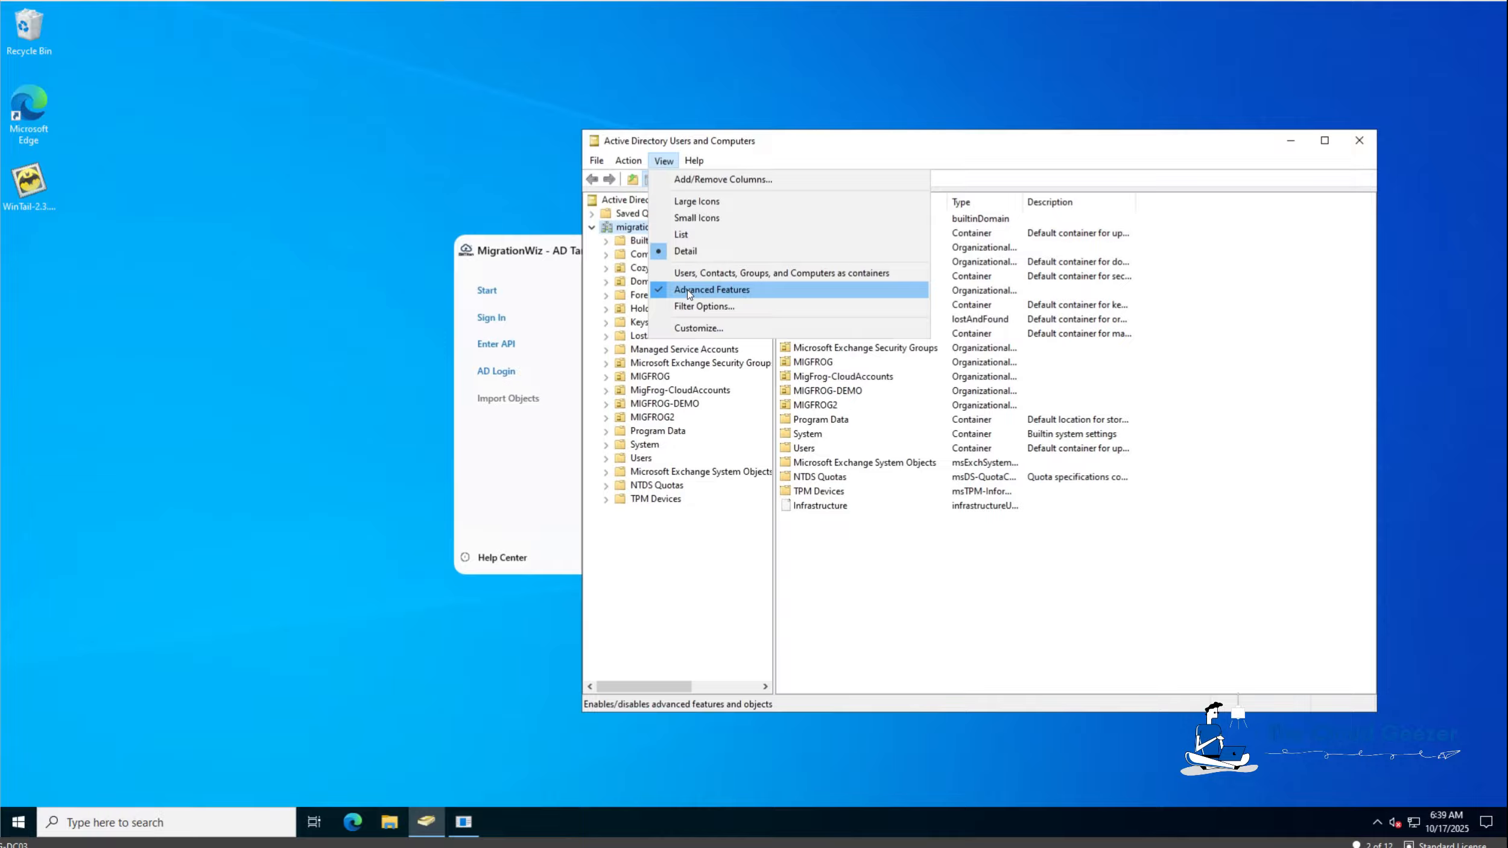
left_click(686, 606)
Read migrationfrog.com's distinguishedName DC=migrationfrog,DC=com in Attribute Editor, closing the dialogs unchanged.
right_click(660, 230)
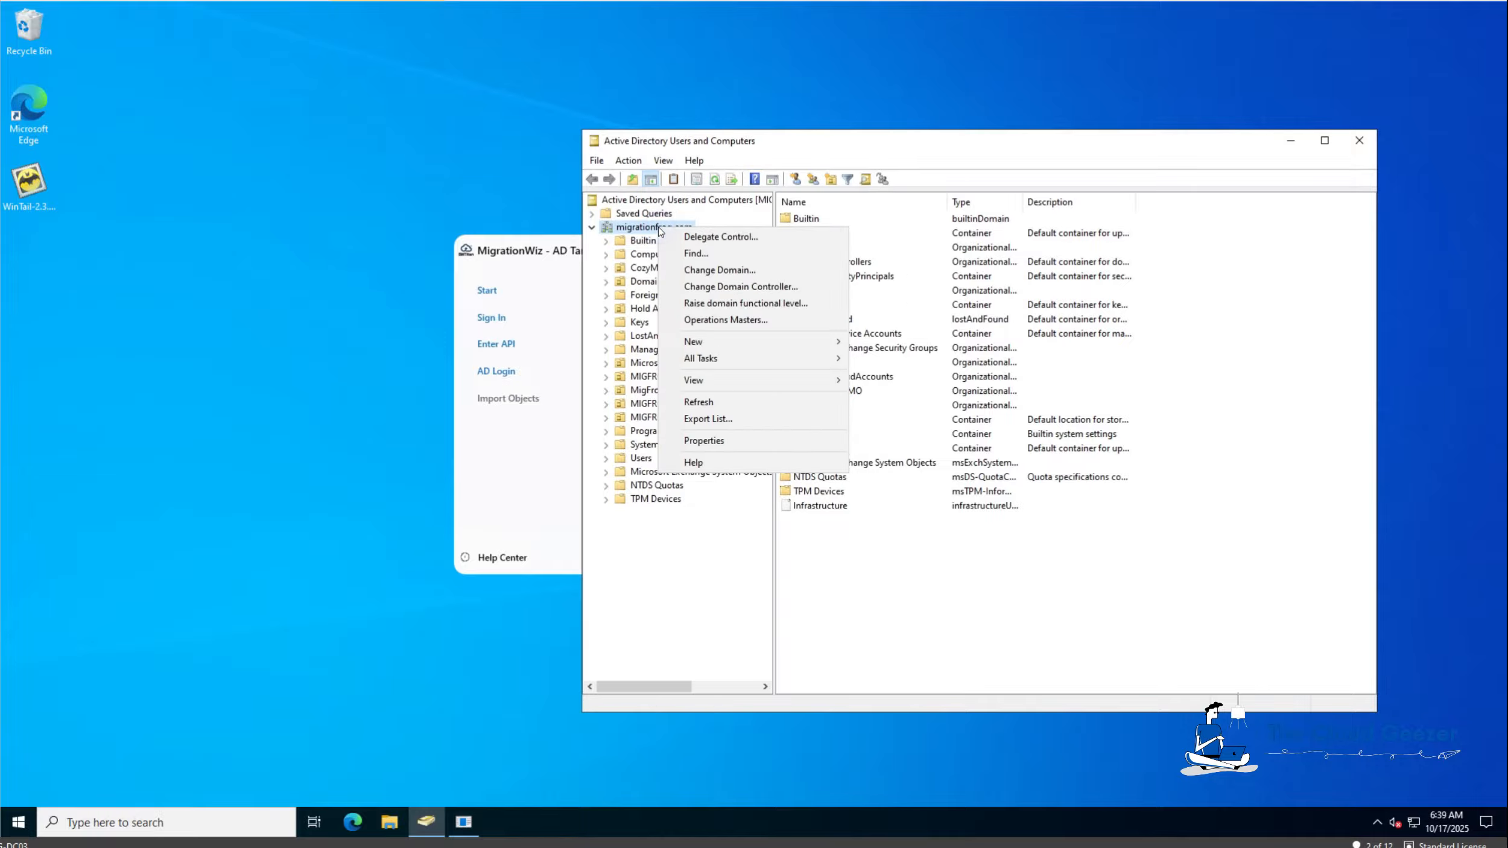
left_click(716, 441)
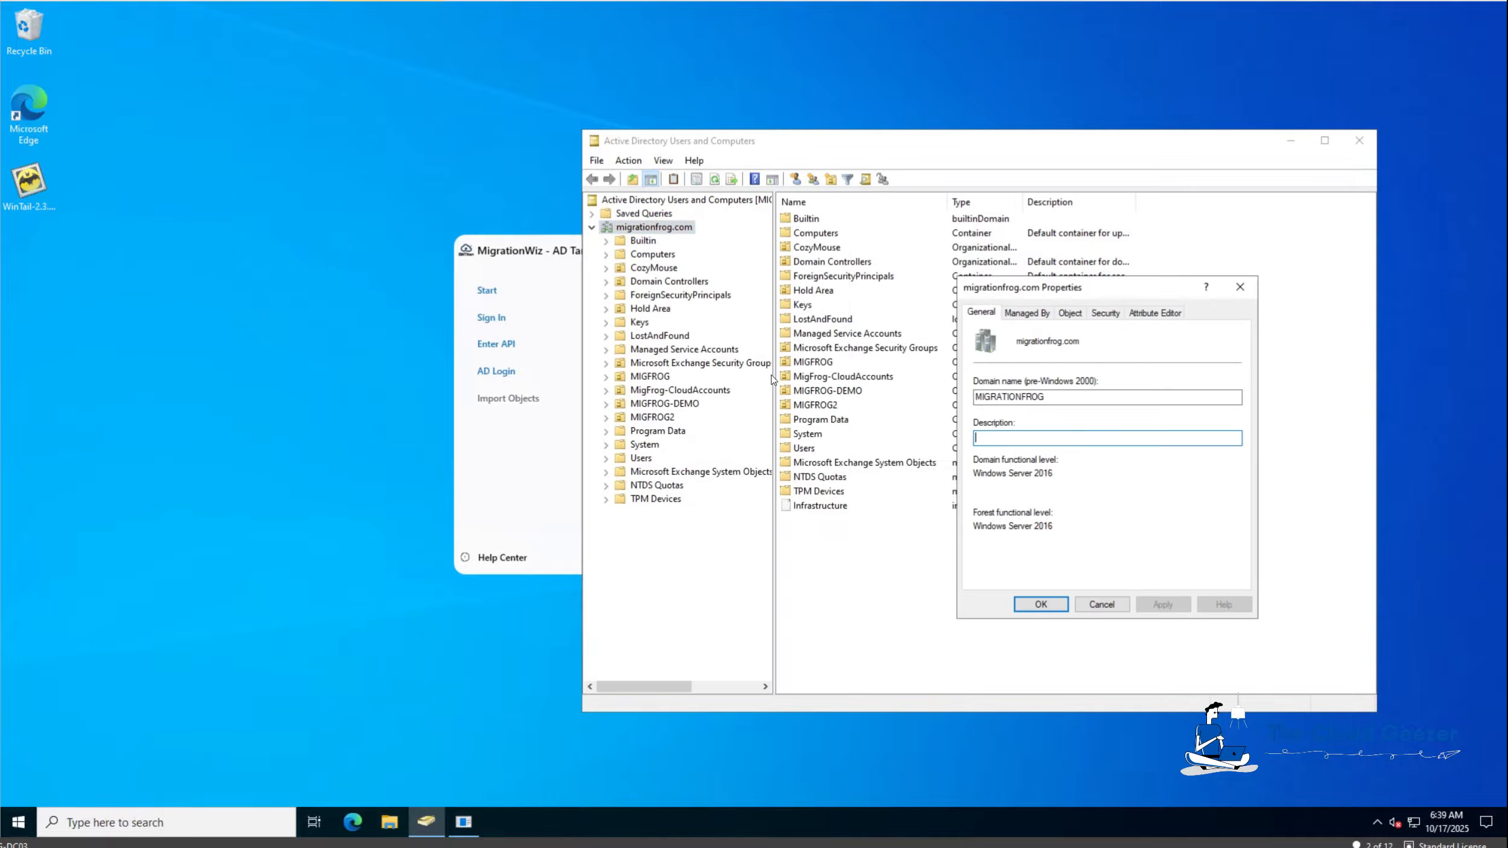
left_click(1151, 313)
left_click(1100, 408)
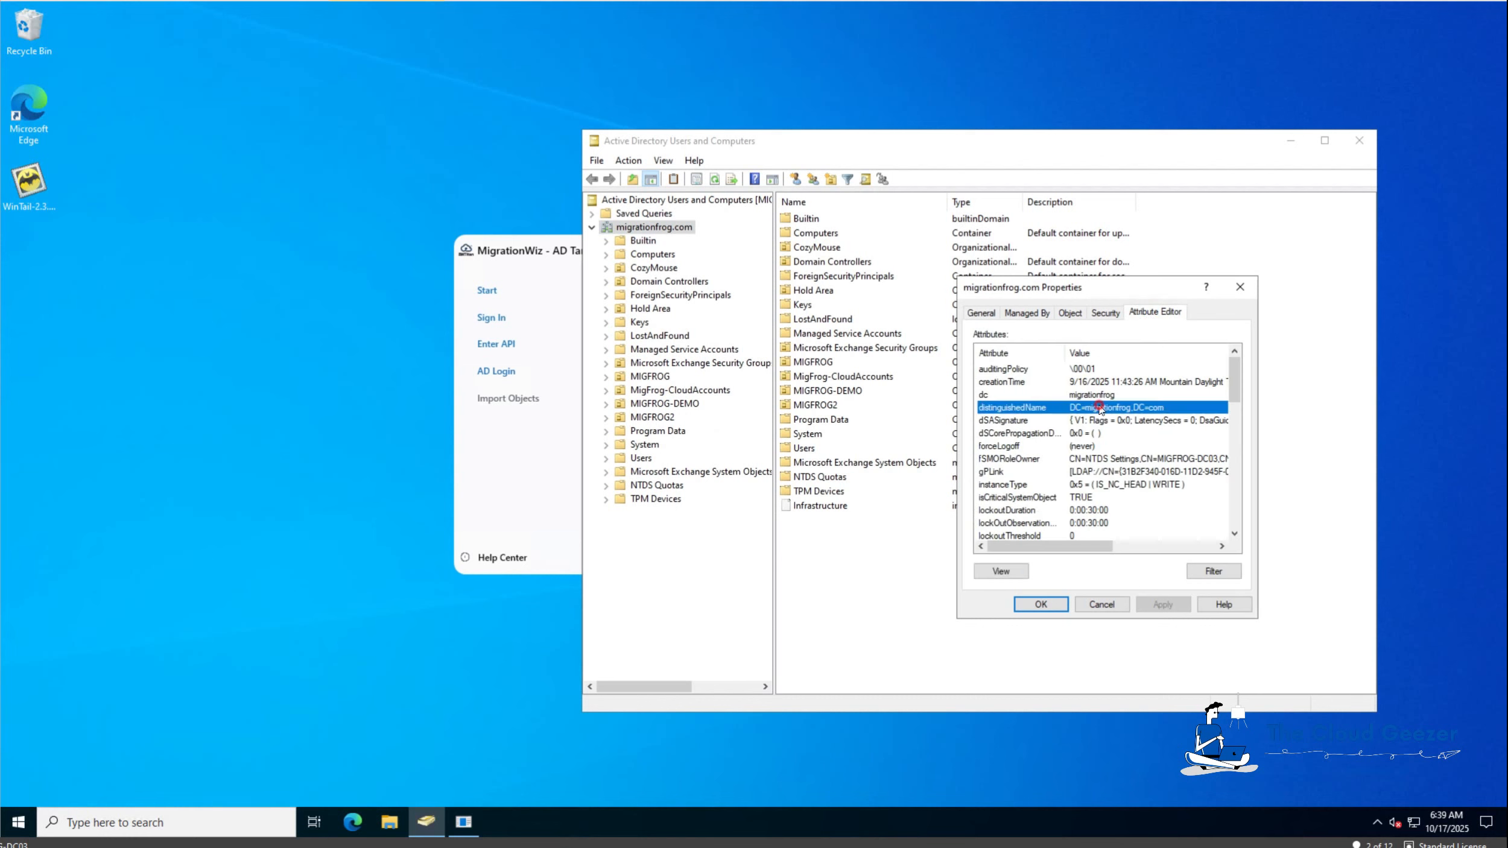
double_click(1090, 408)
key("ctrl+c")
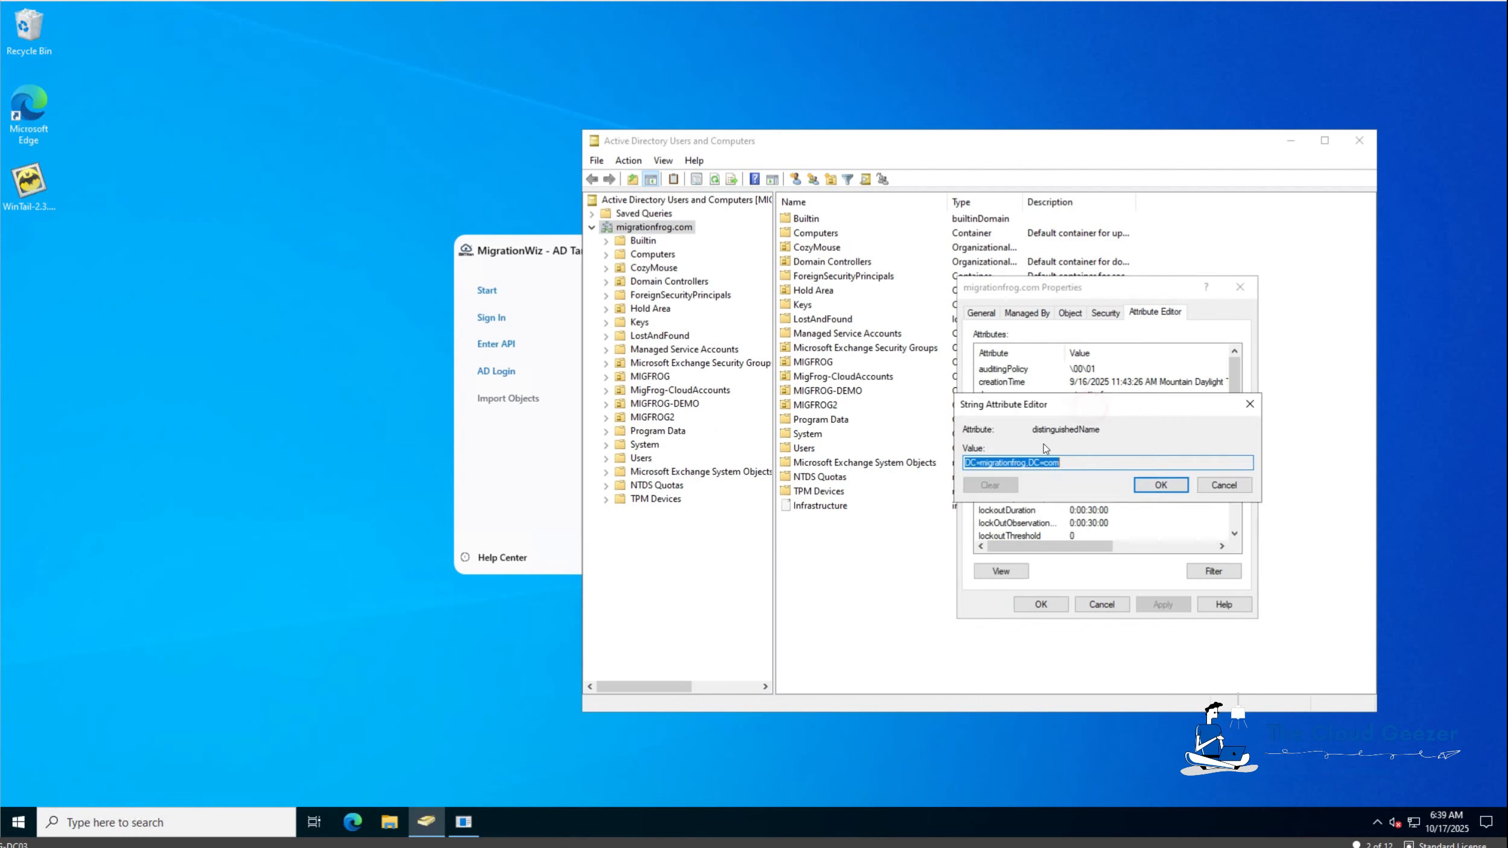
left_click(1242, 486)
left_click(1106, 603)
left_click(557, 513)
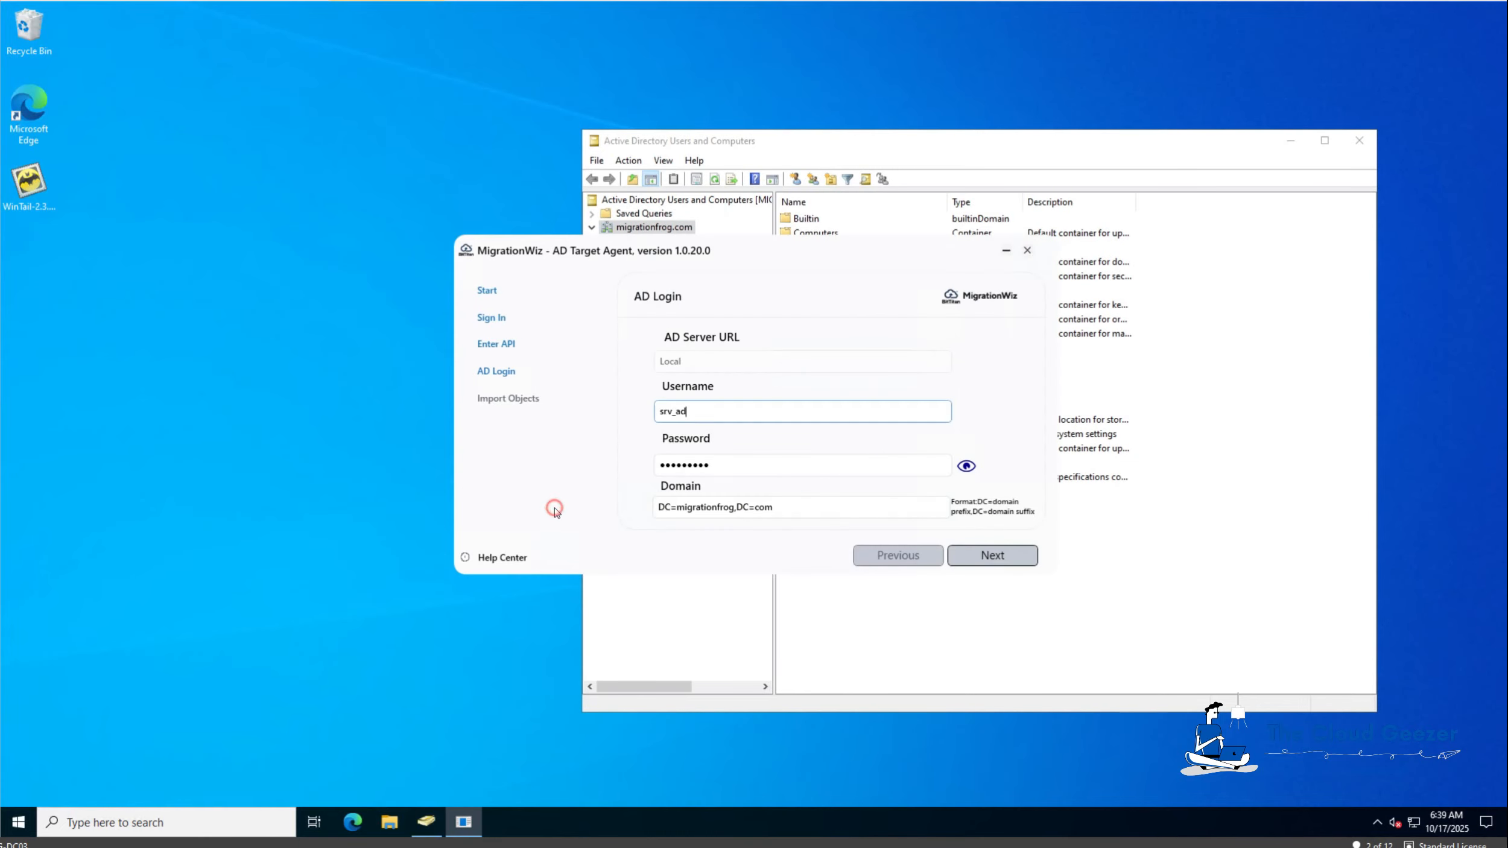
Paste DC=migrationfrog,DC=com into the AD Login Domain field and submit the login.
triple_click(828, 506)
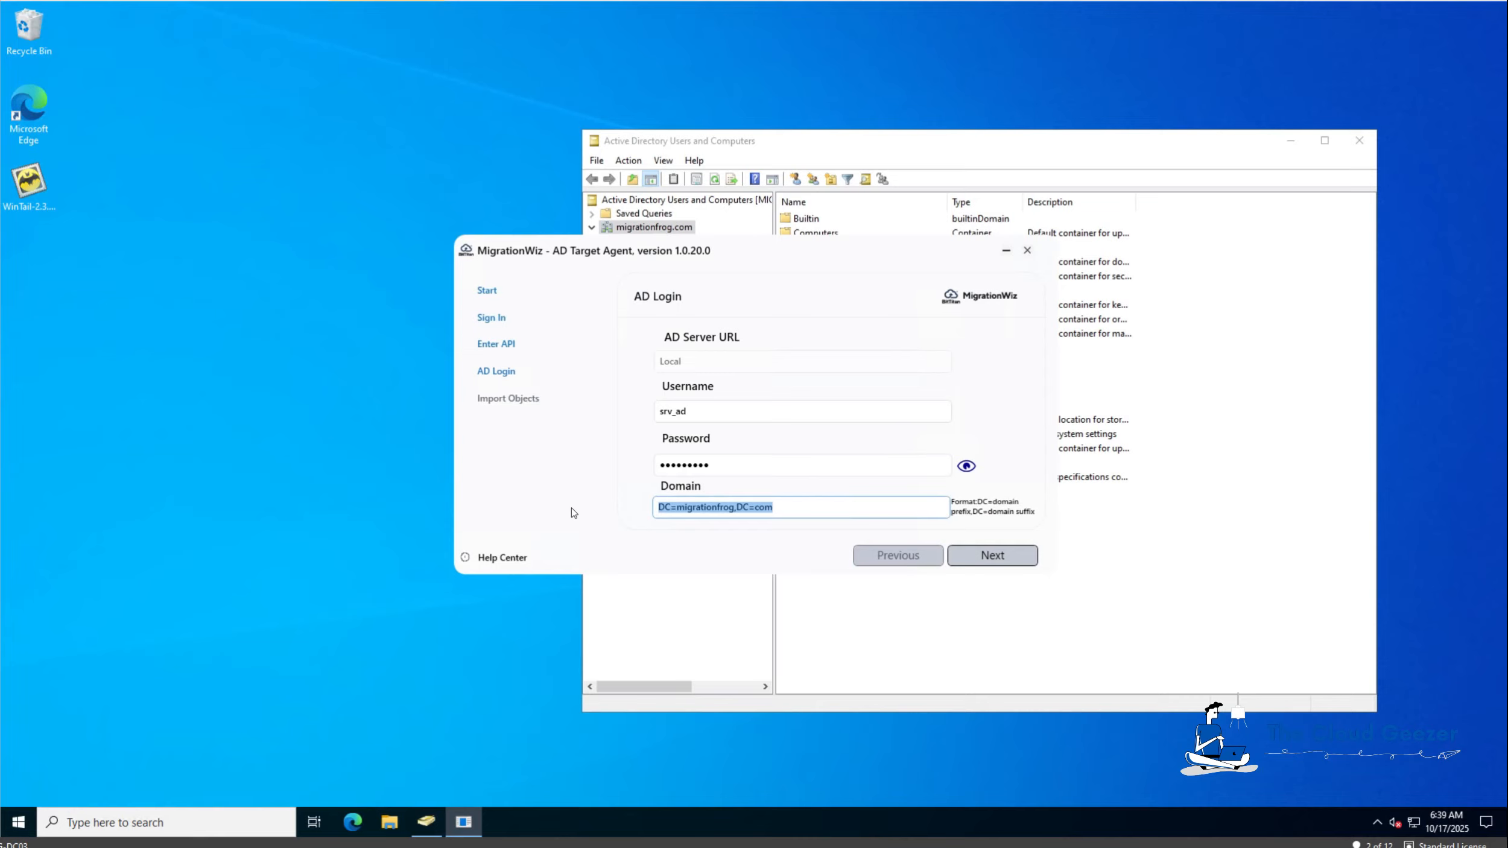
key("ctrl+v")
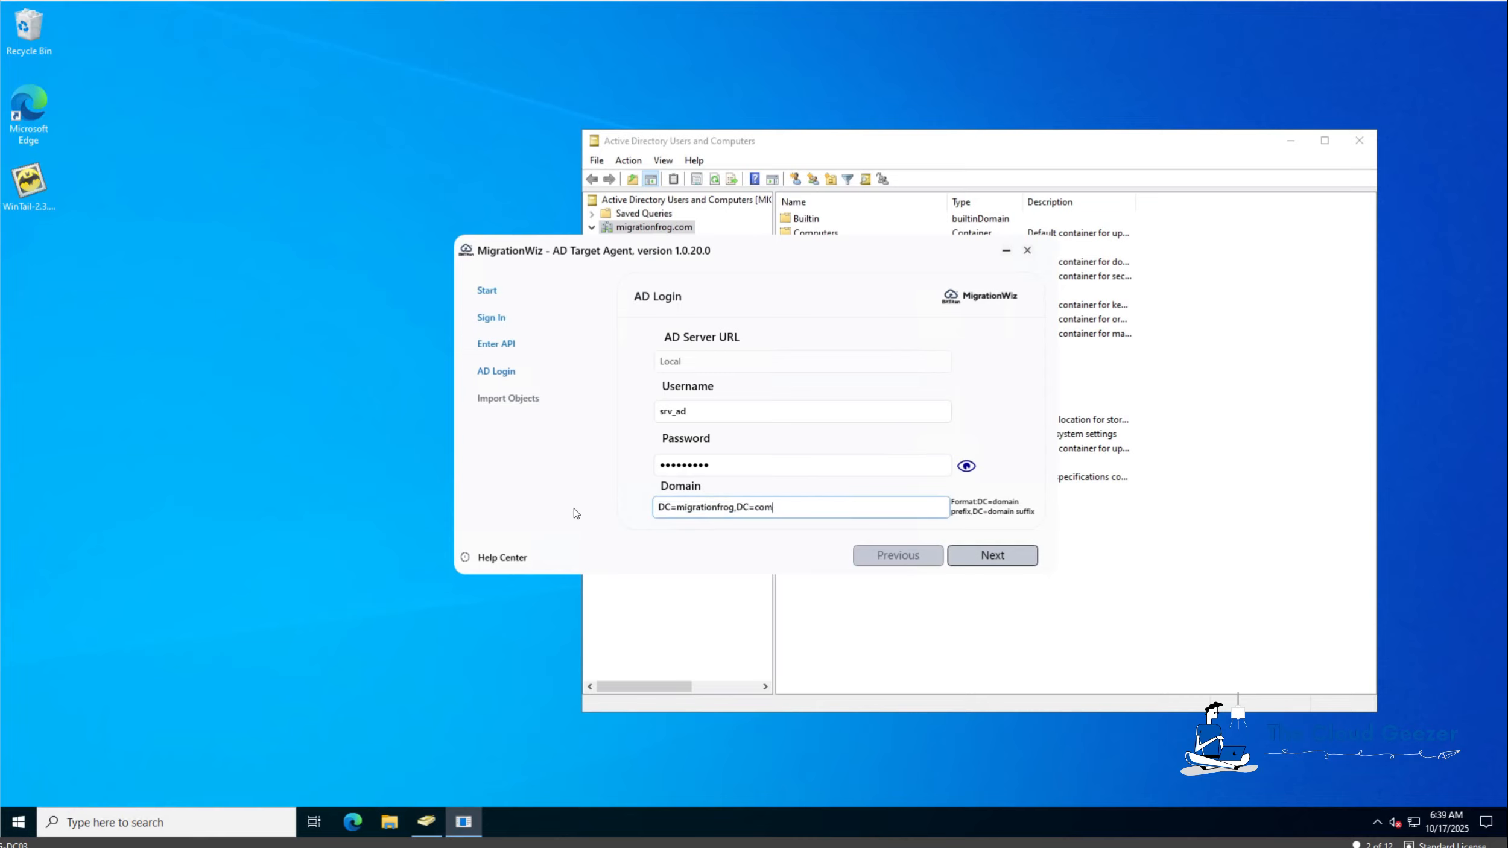
left_click(990, 557)
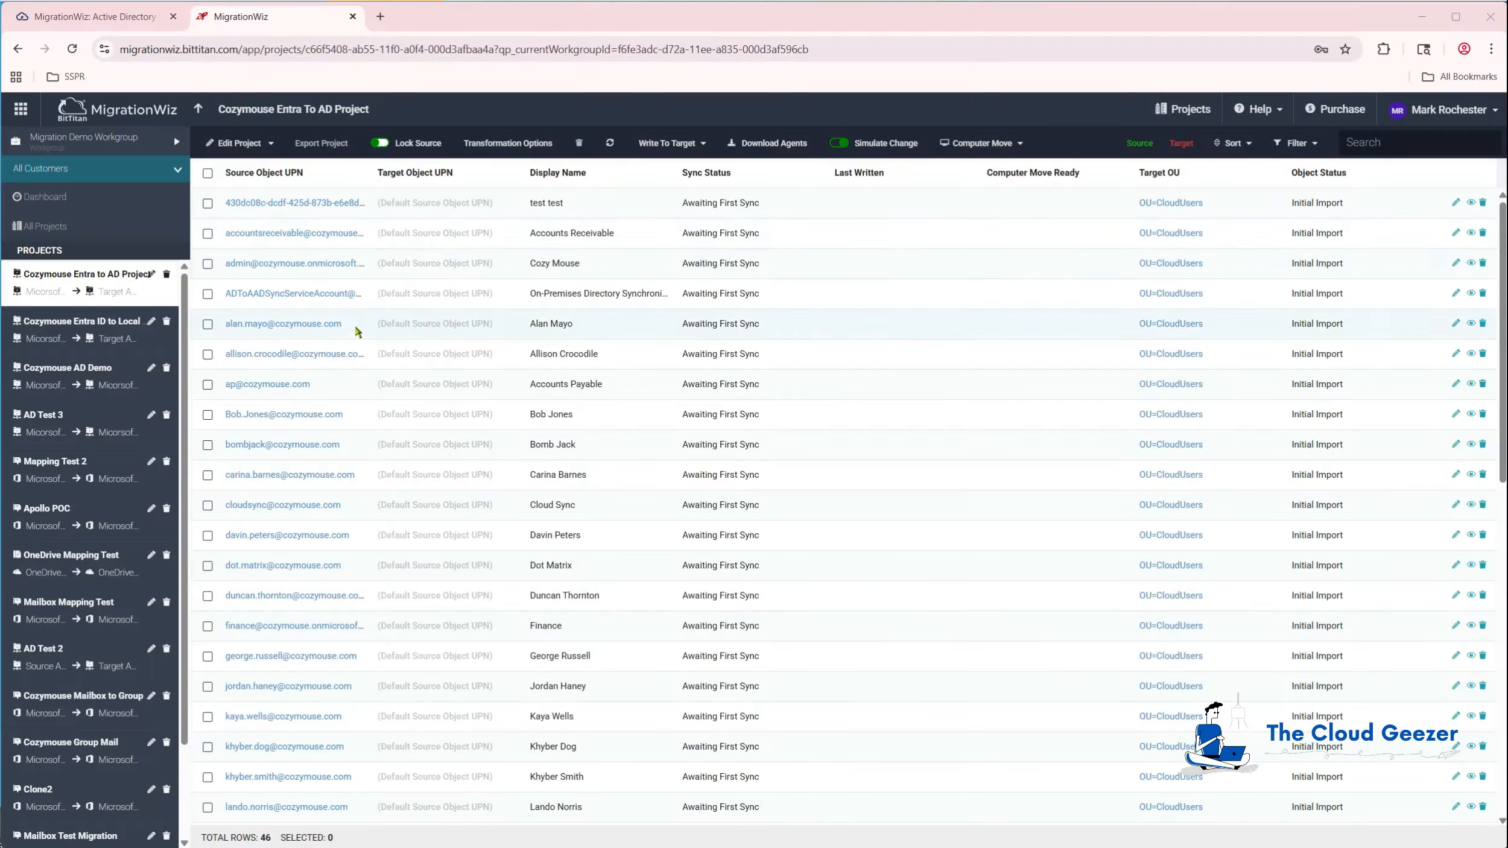
Review Allison Crocodile's source AD properties, then go to Edit Project > Advanced Options.
left_click(208, 354)
left_click(249, 354)
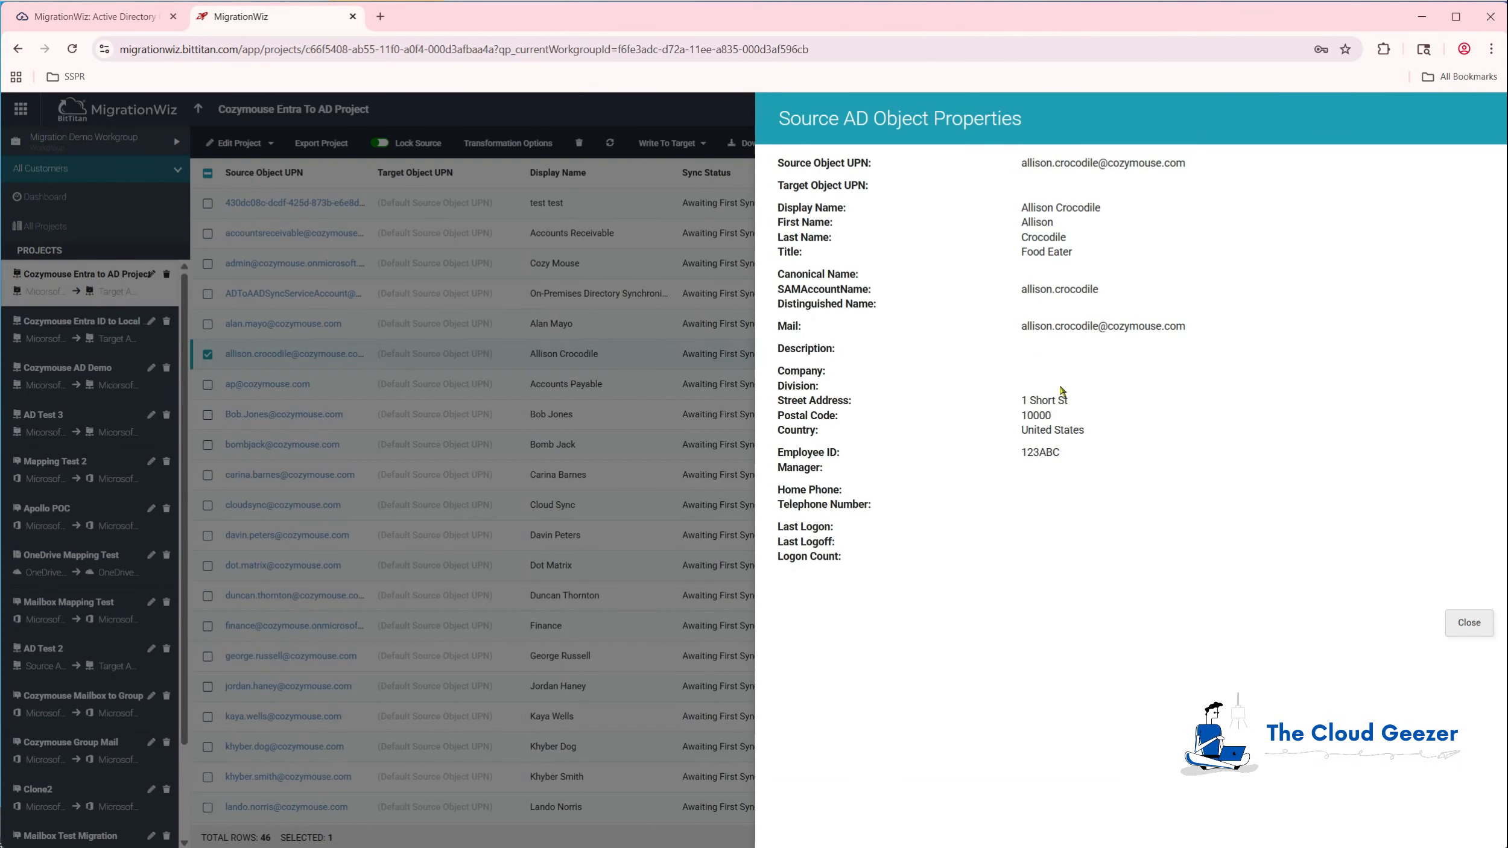
left_click(1466, 624)
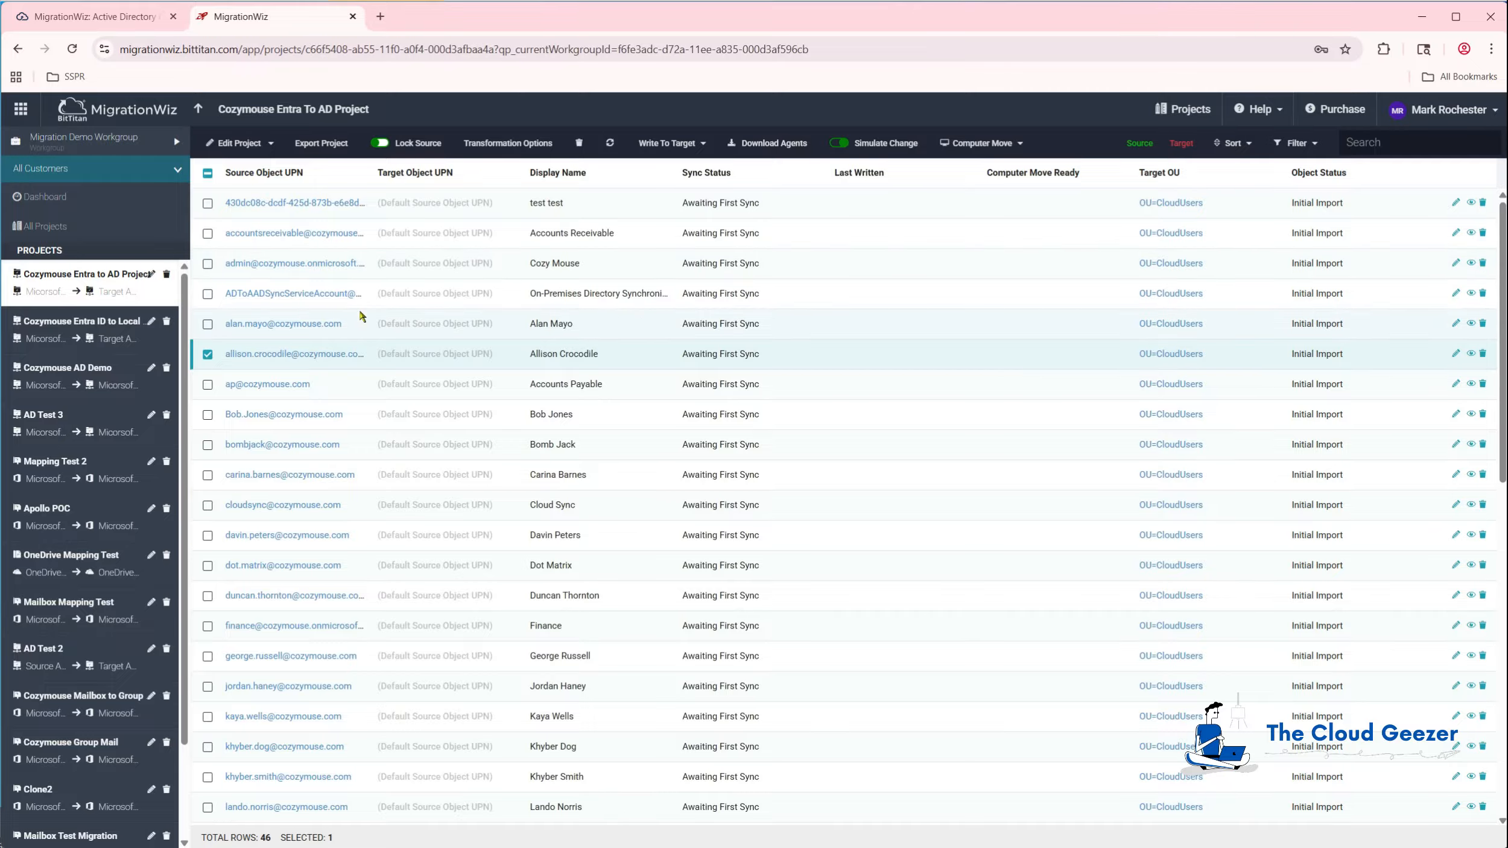
left_click(262, 145)
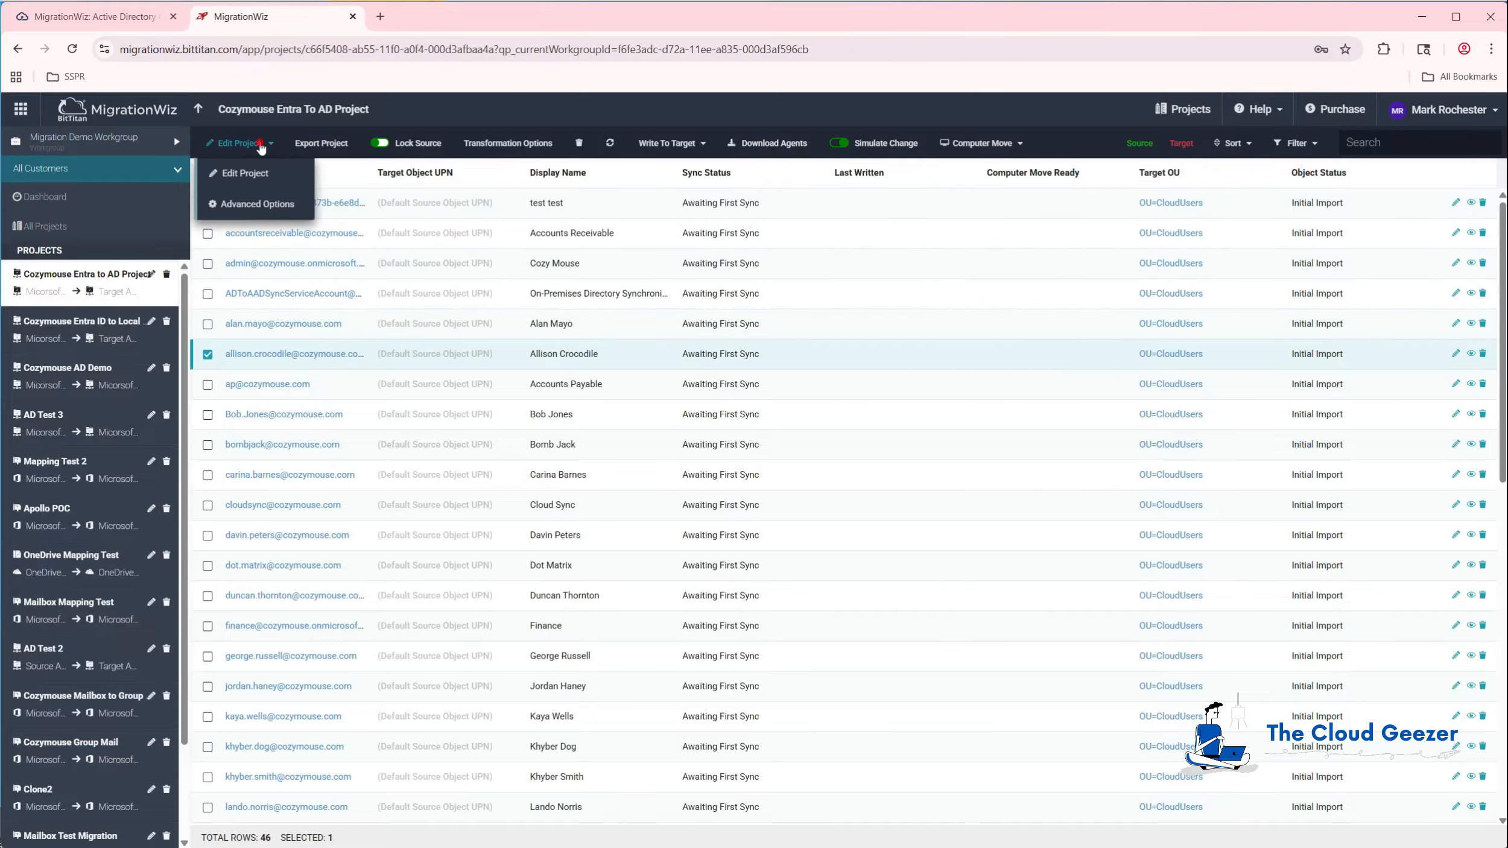
left_click(244, 207)
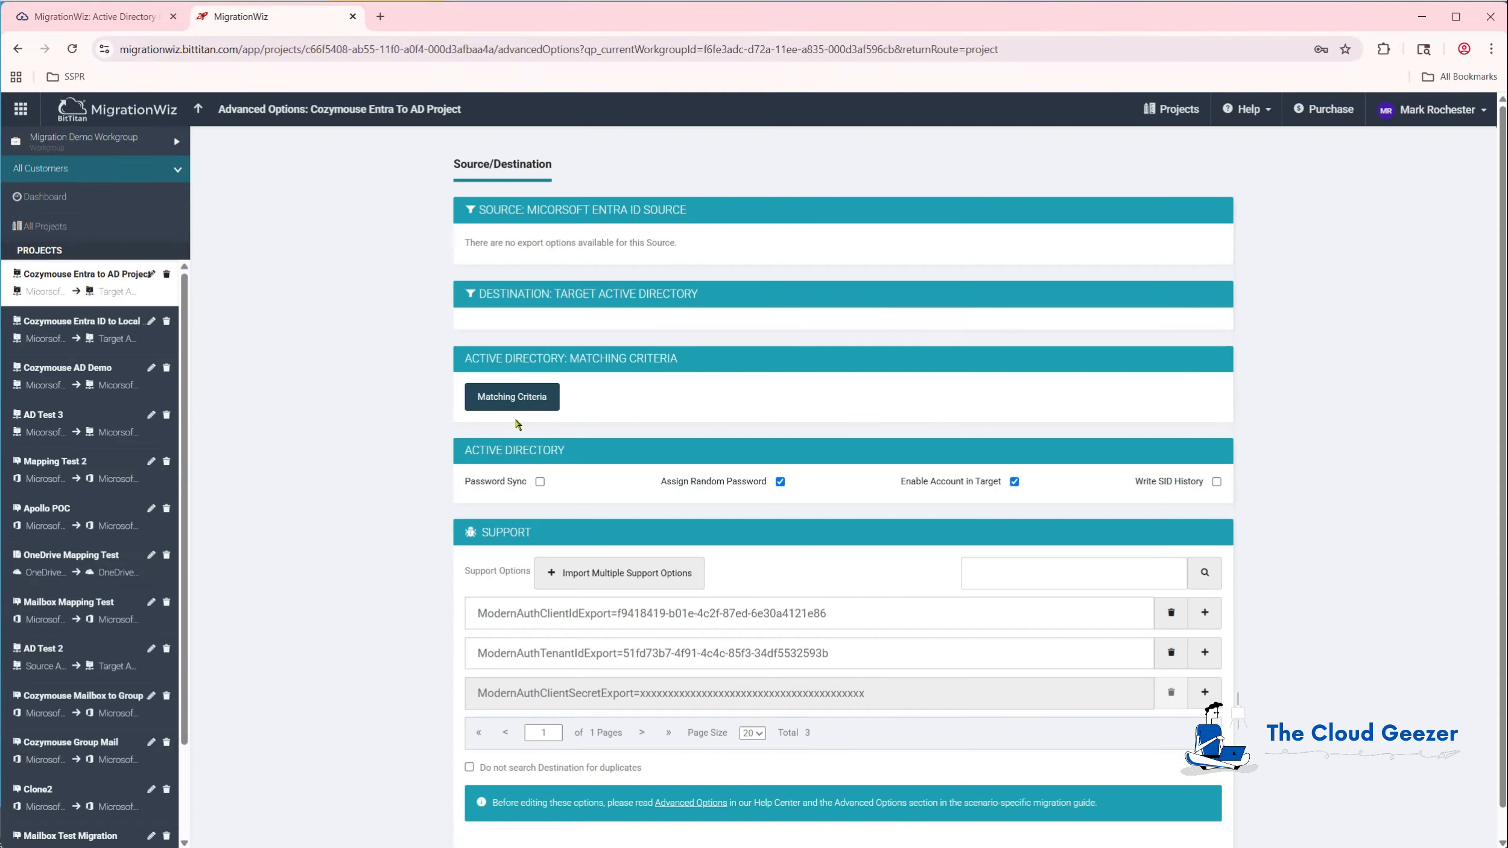
Choose UPN Prefix as the project's AD matching criteria and save it.
left_click(519, 399)
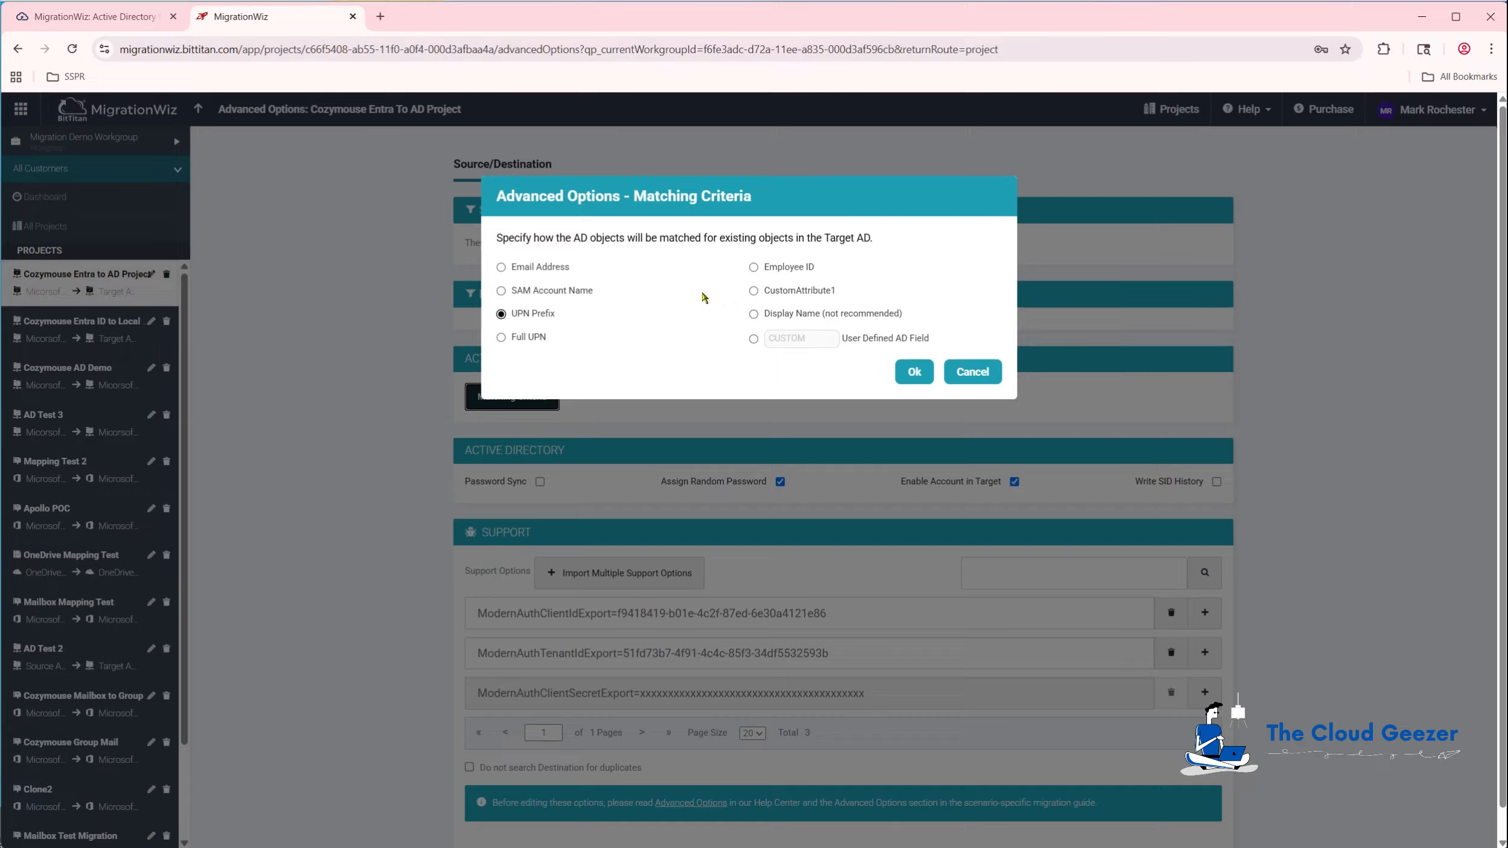
left_click(912, 372)
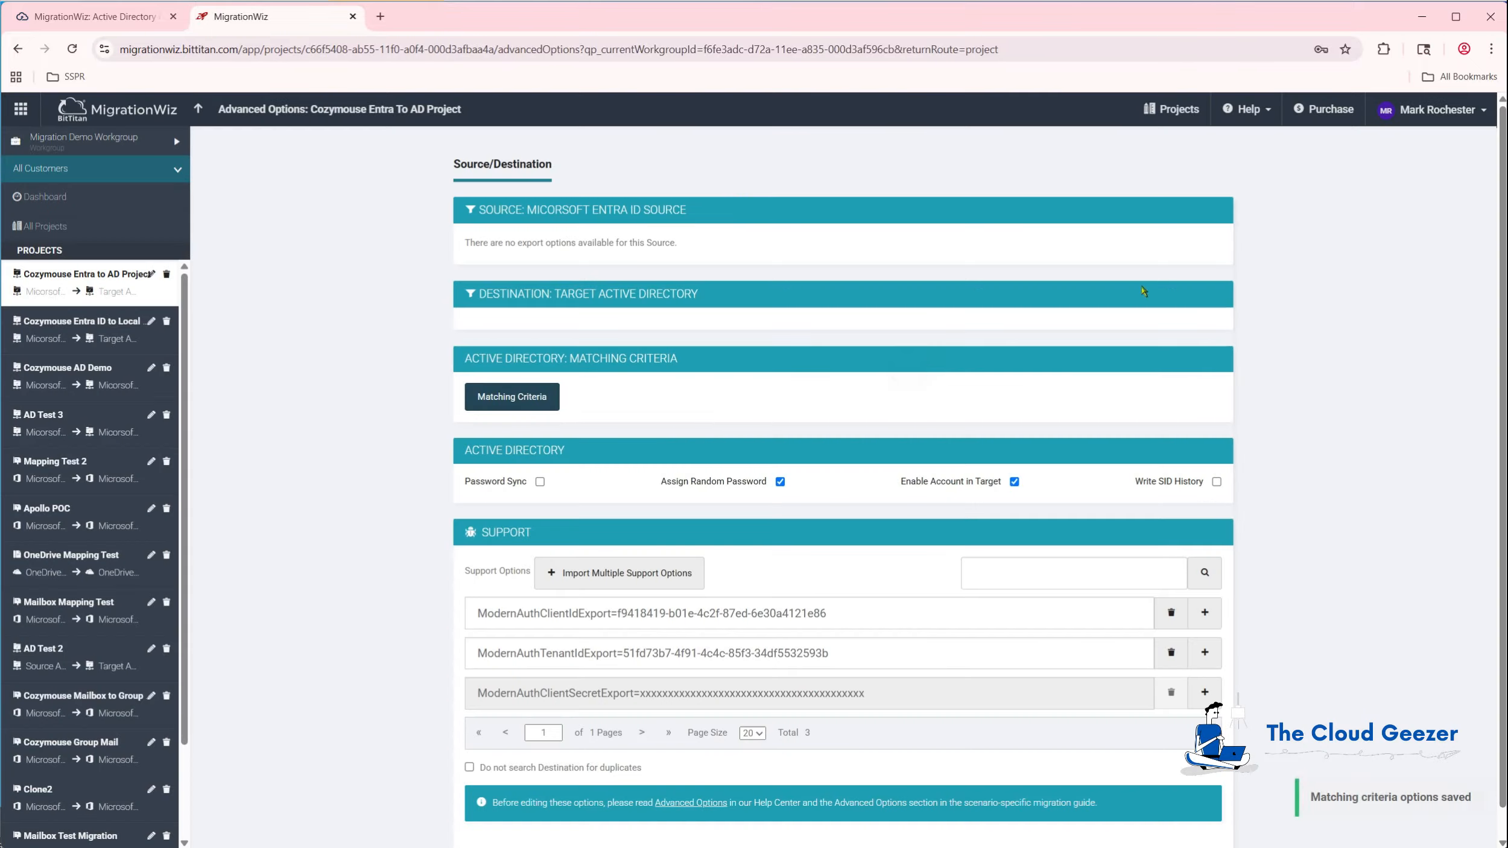
Select the first cloud user in the project list and start a Write To Target migration.
left_click(198, 109)
left_click(209, 355)
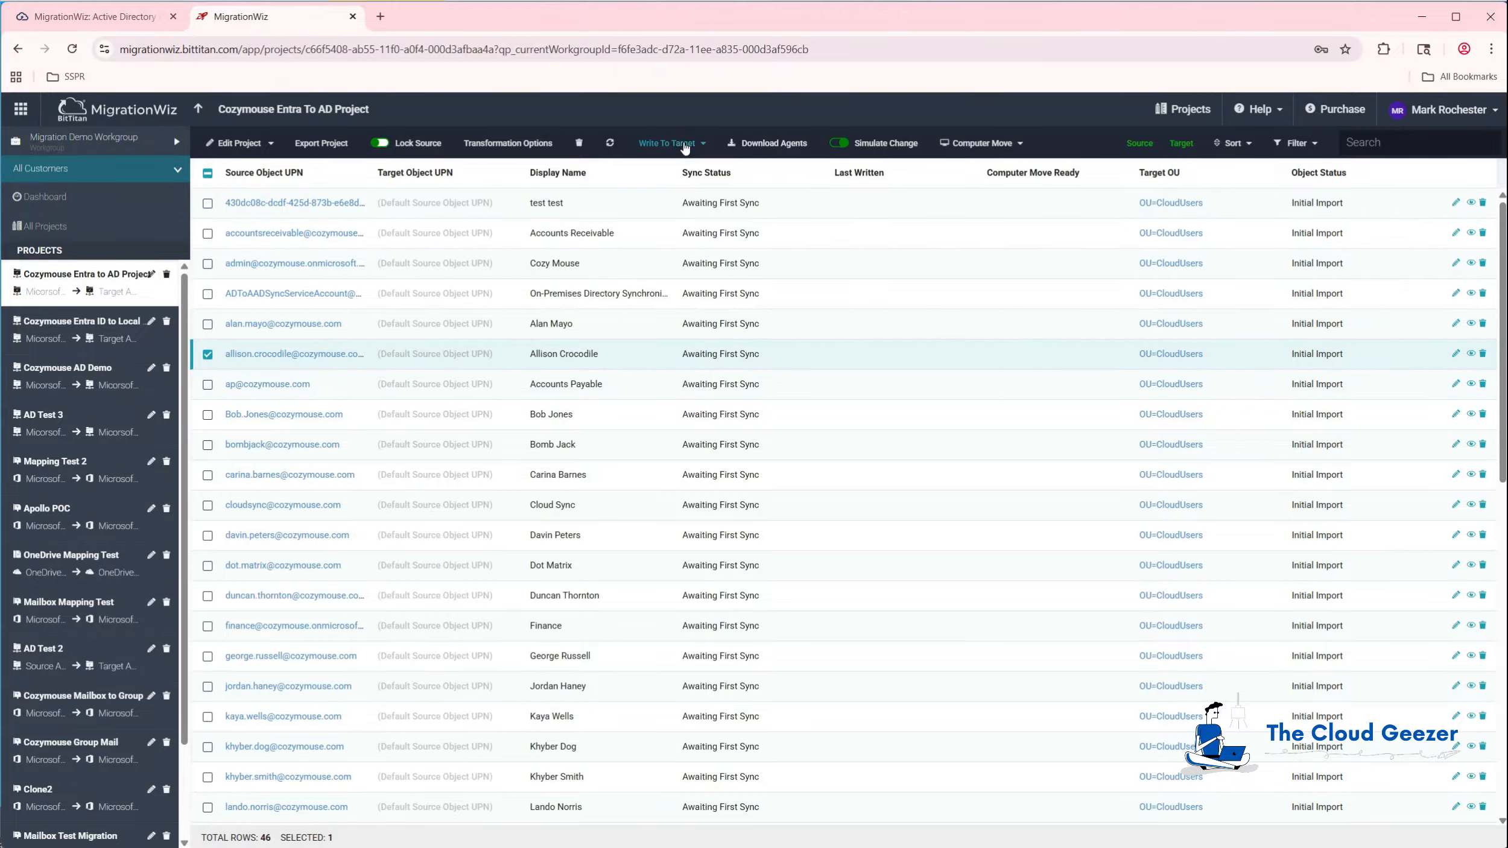
left_click(664, 144)
left_click(667, 176)
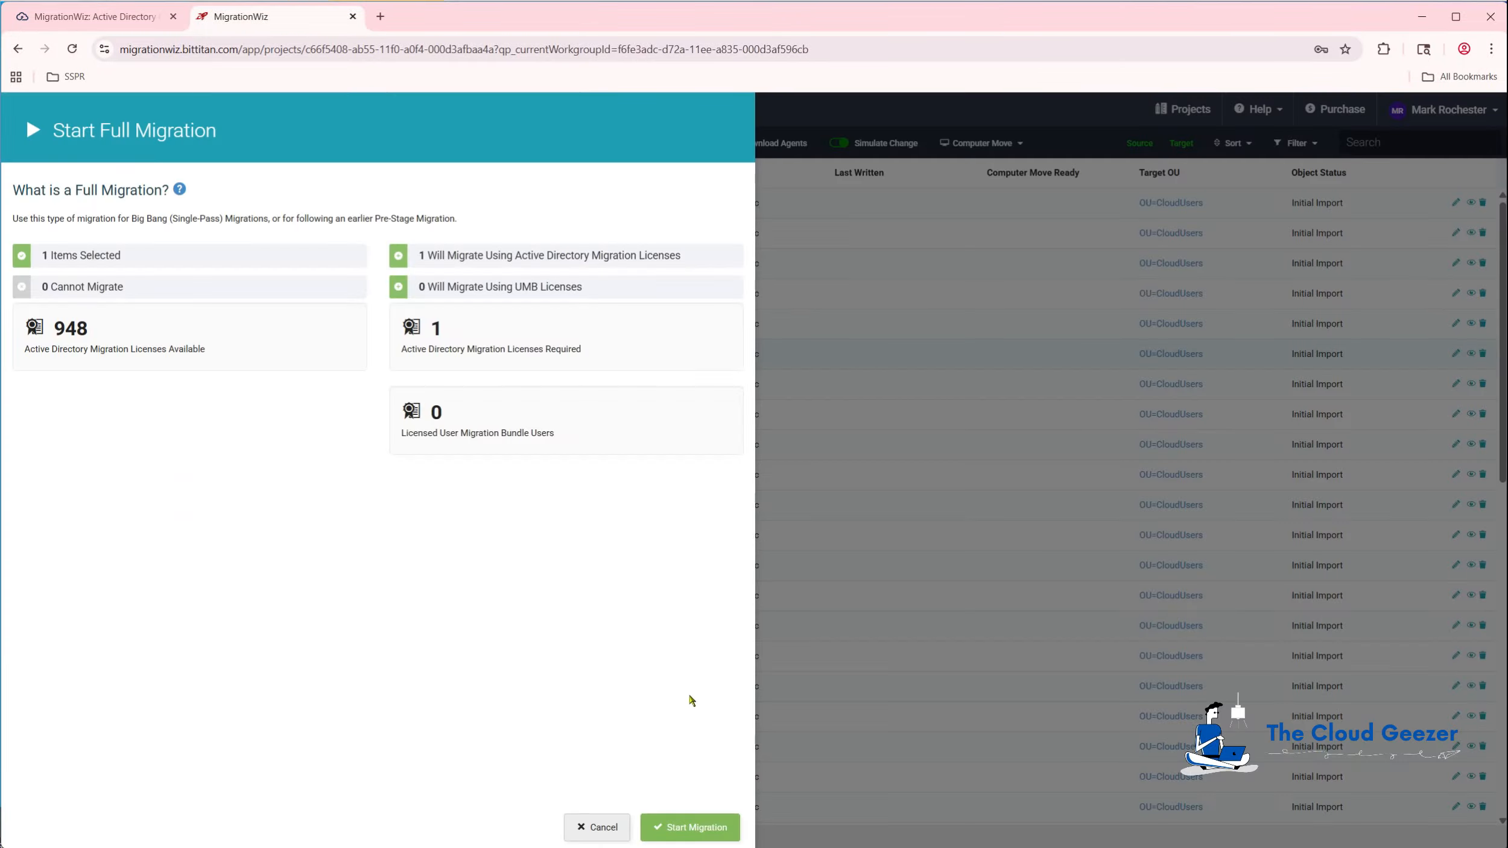
left_click(690, 827)
left_click(921, 314)
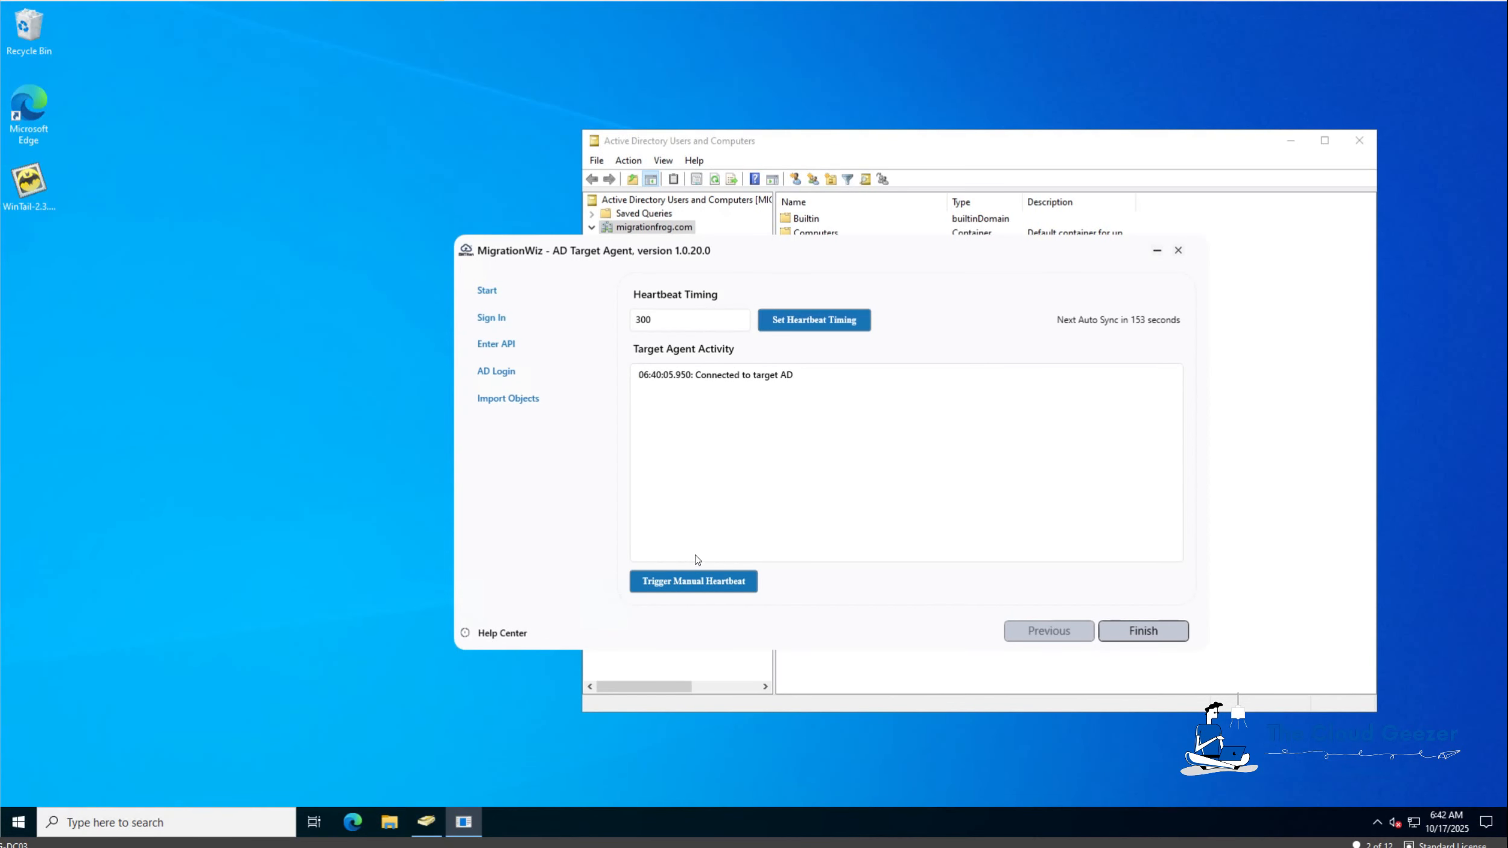
Trigger a manual heartbeat so the AD Target Agent writes the user object to AD.
left_click(688, 583)
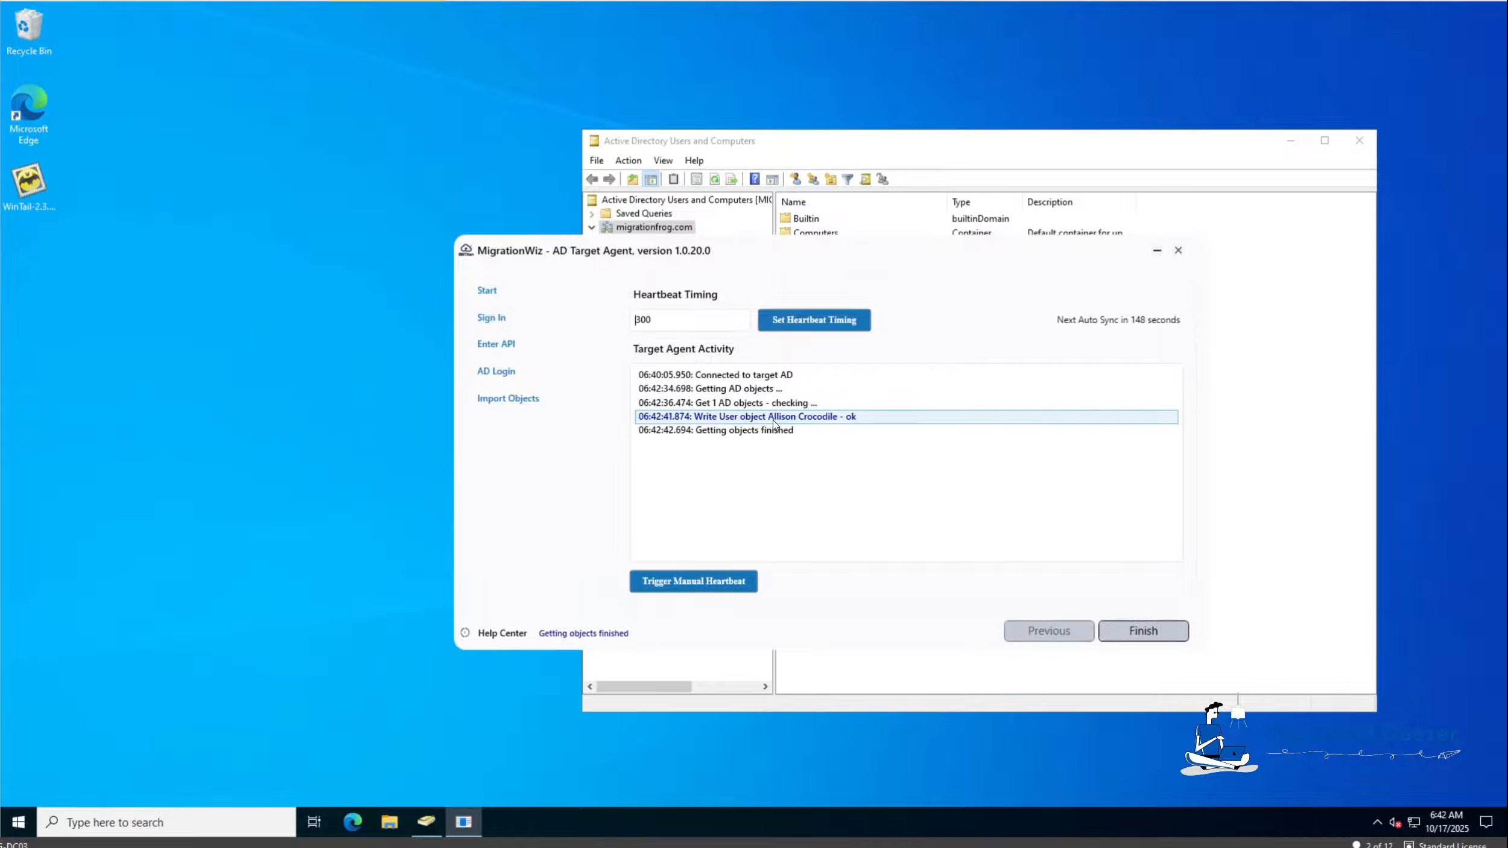
left_click(797, 144)
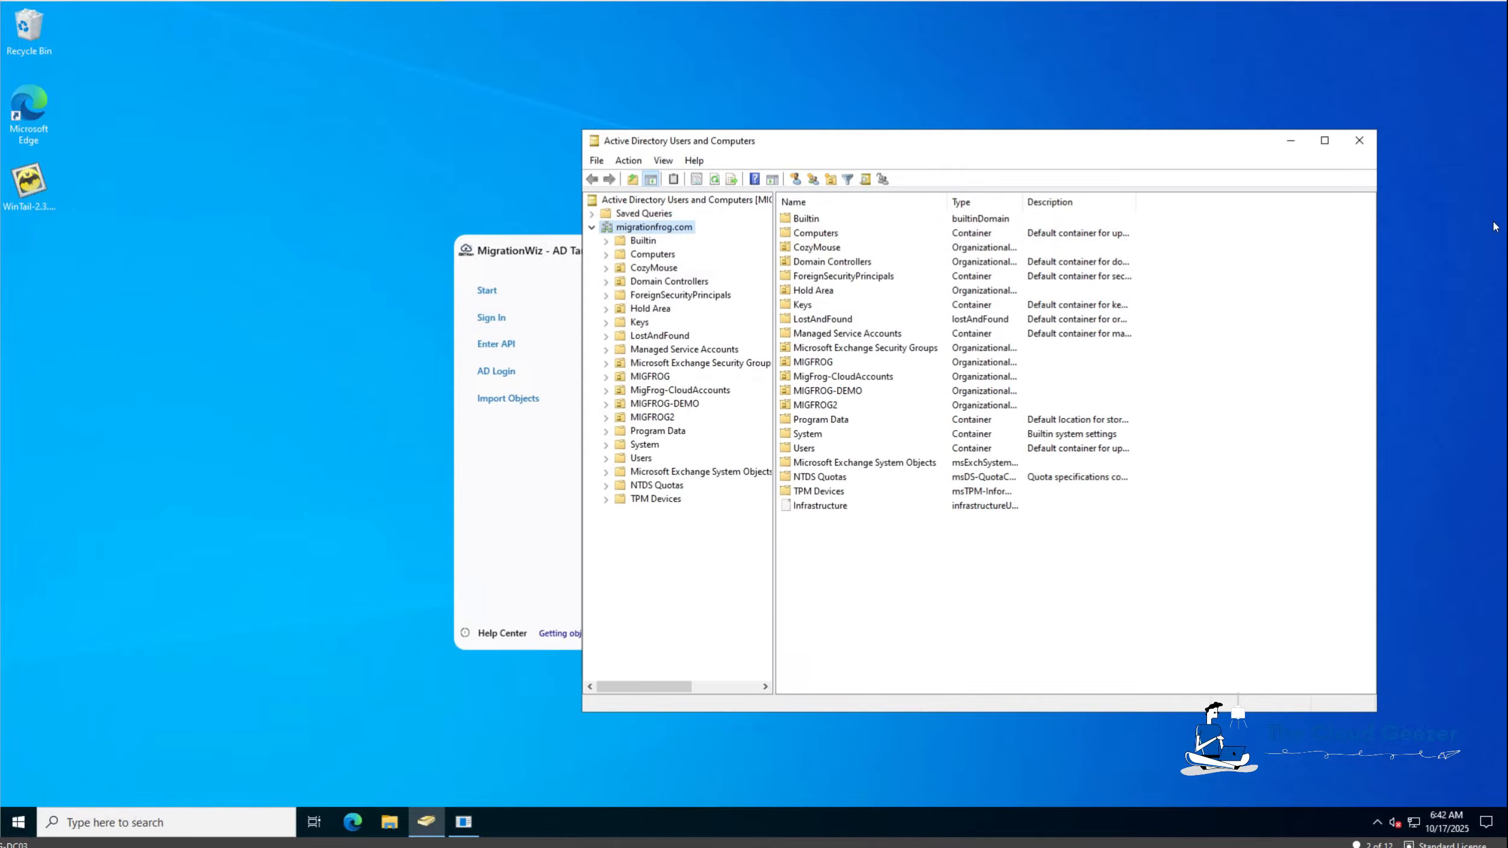
Refresh ADUC and check the migrated user's General, Address, Account and Organization details in CloudUsers.
left_click(716, 180)
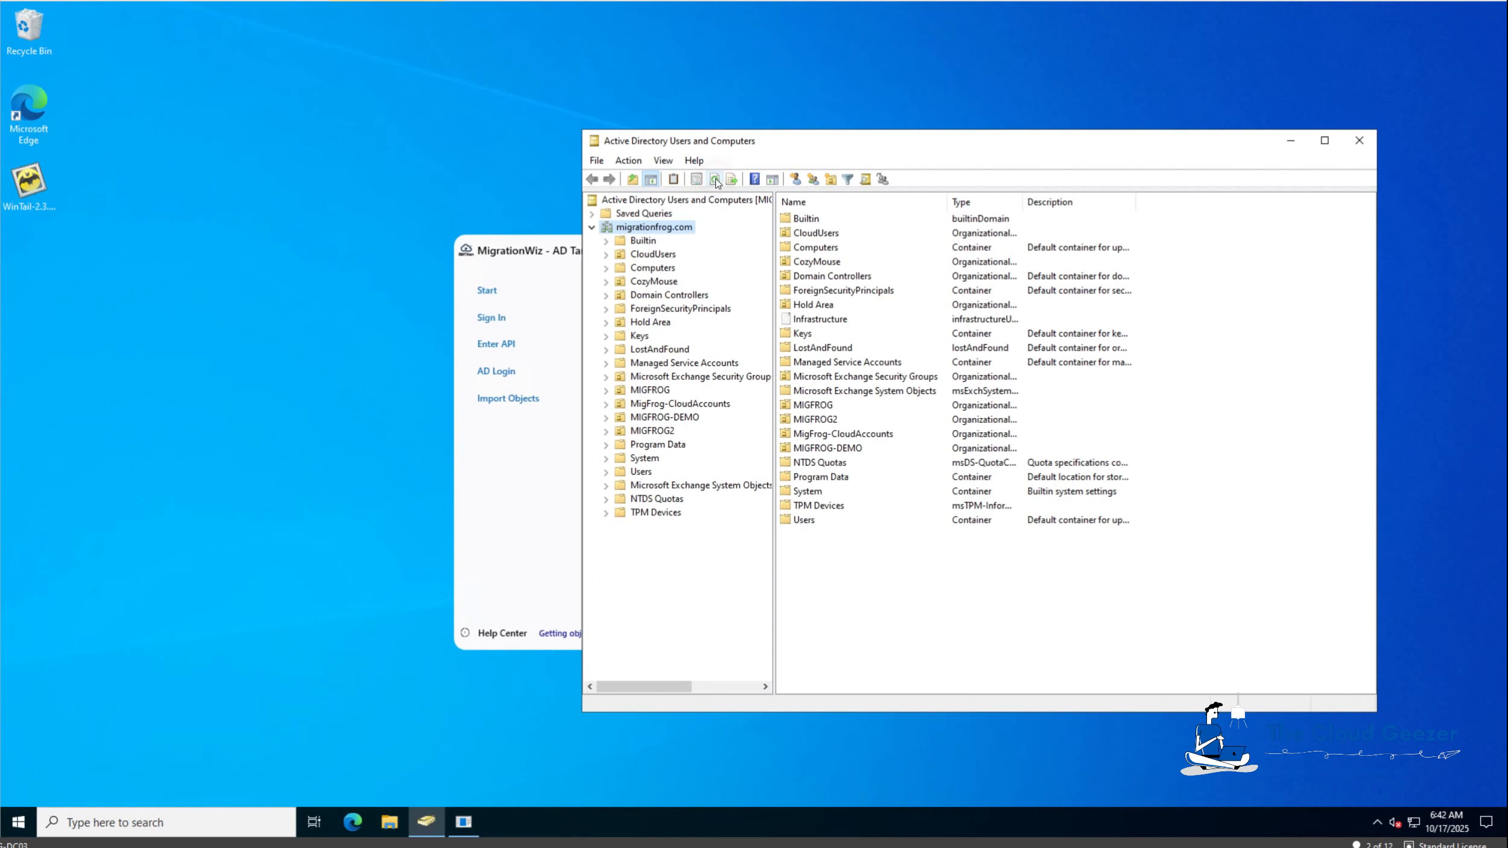
left_click(647, 258)
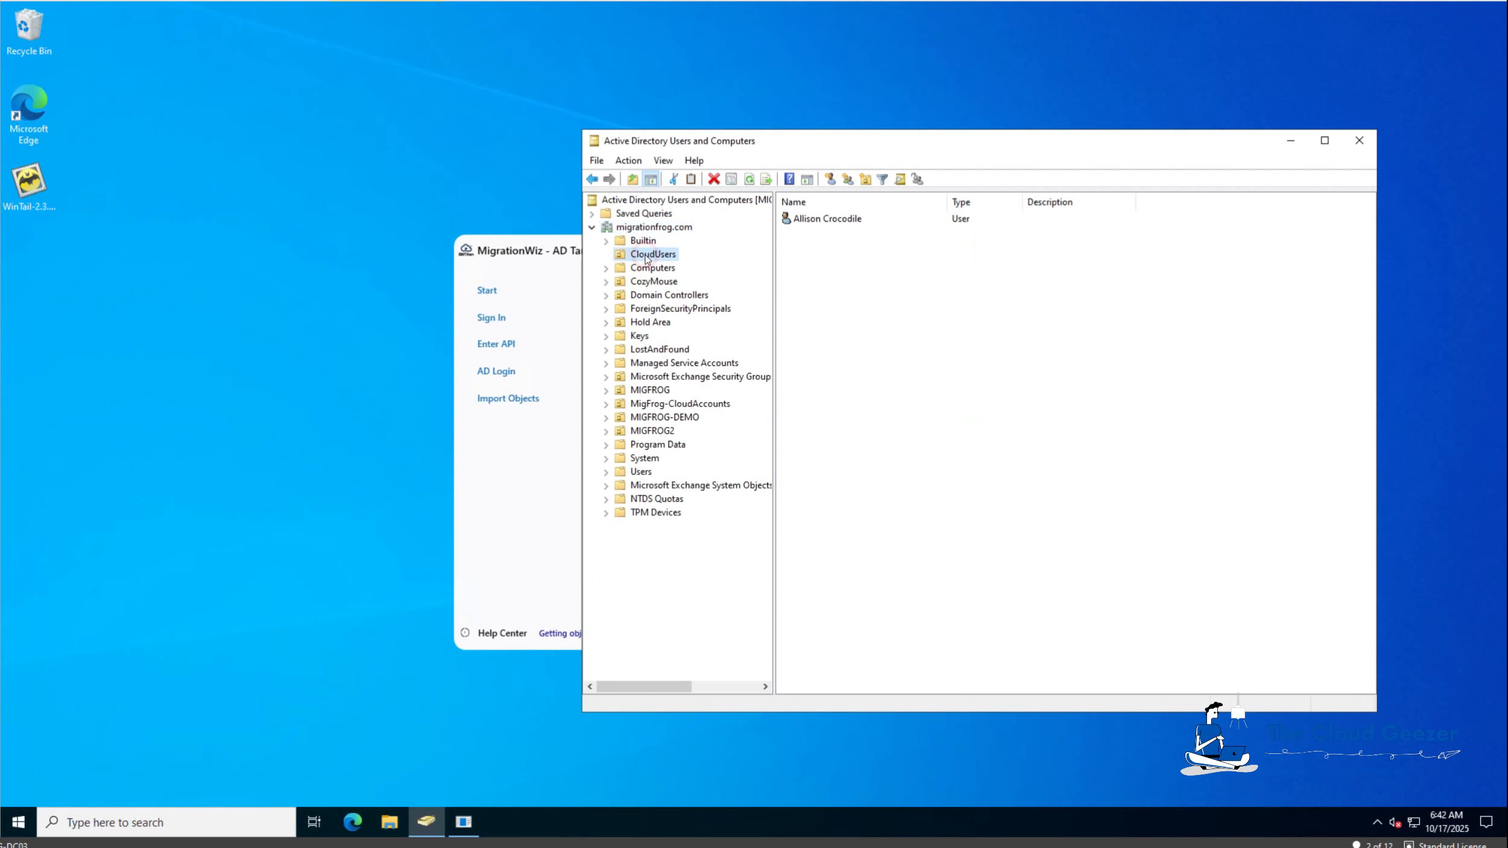
left_click(816, 219)
double_click(817, 220)
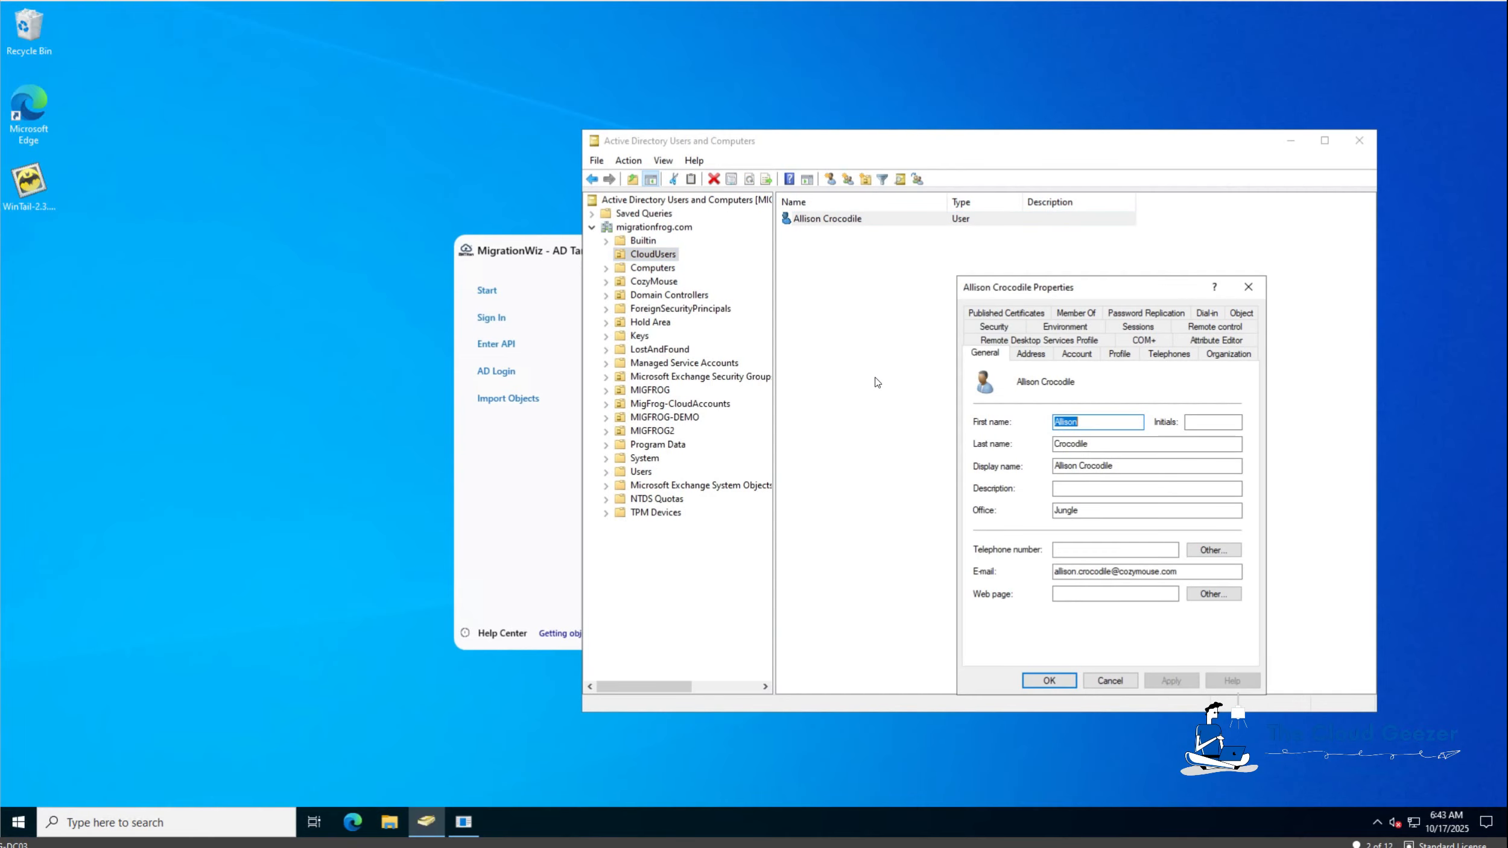
left_click(1047, 358)
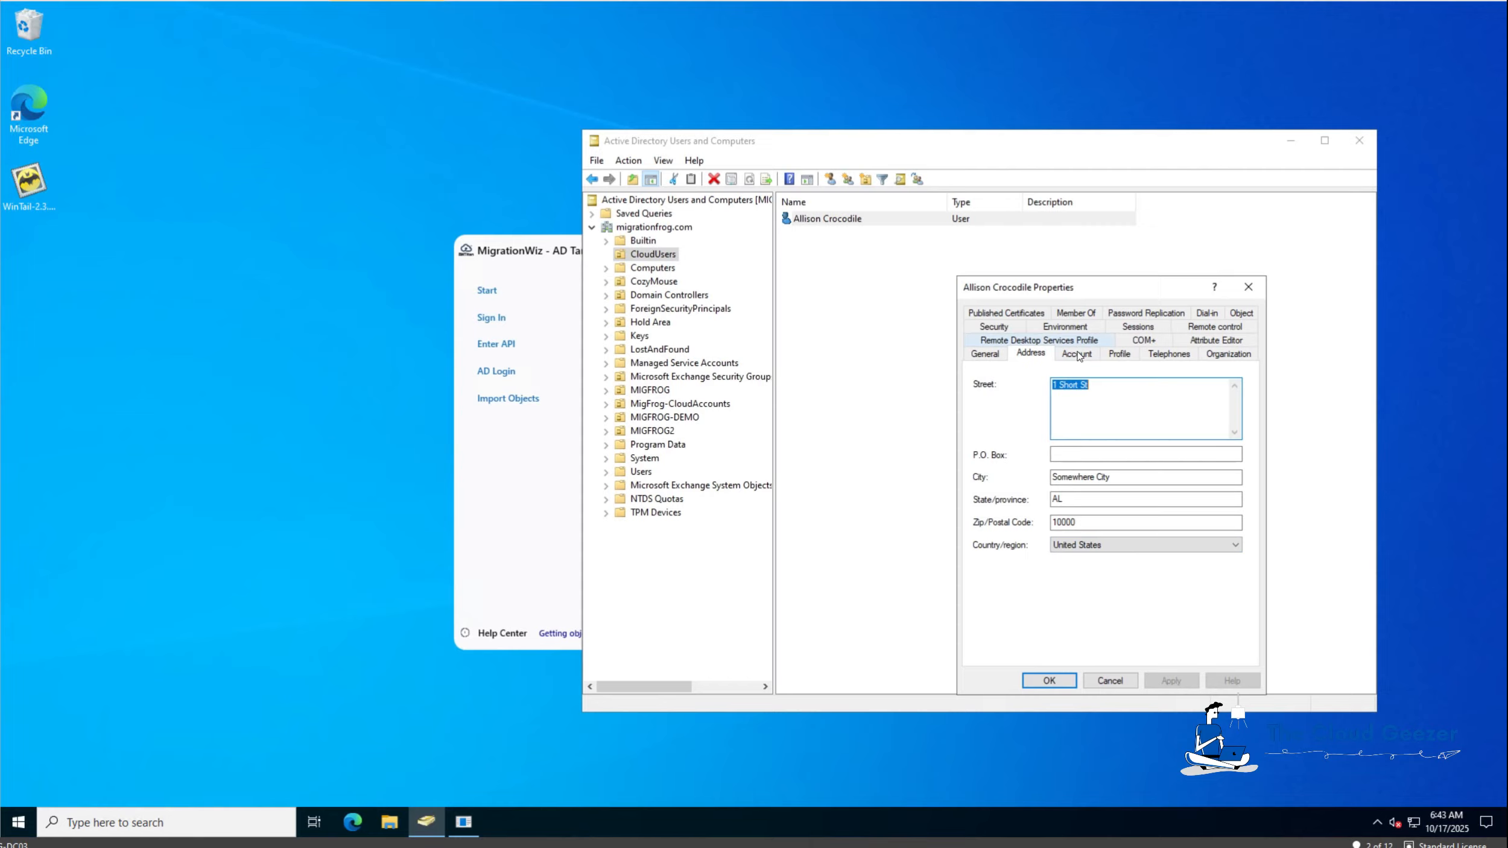
left_click(1077, 355)
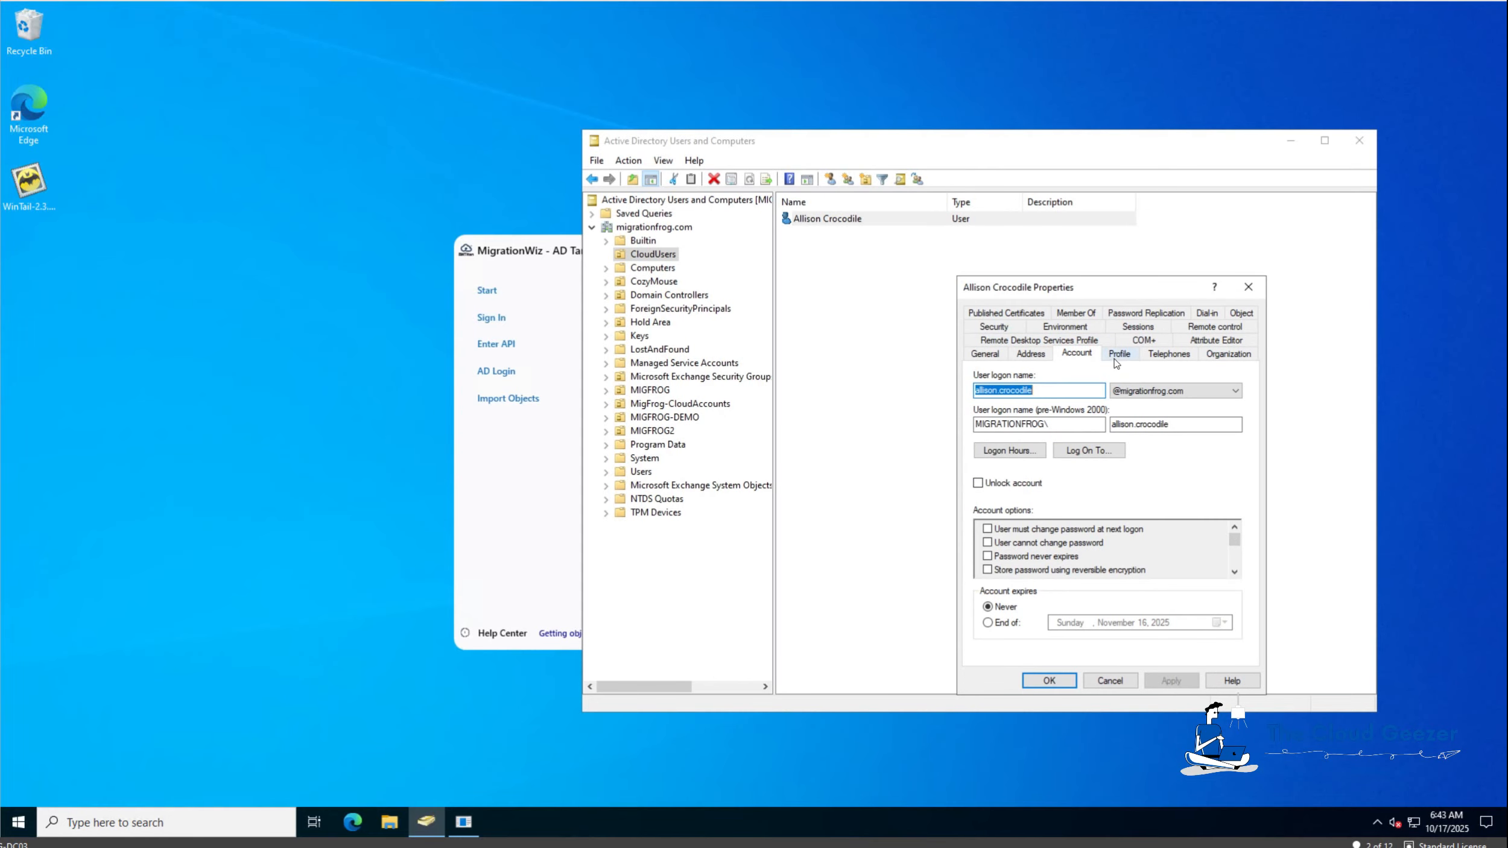
left_click(1235, 355)
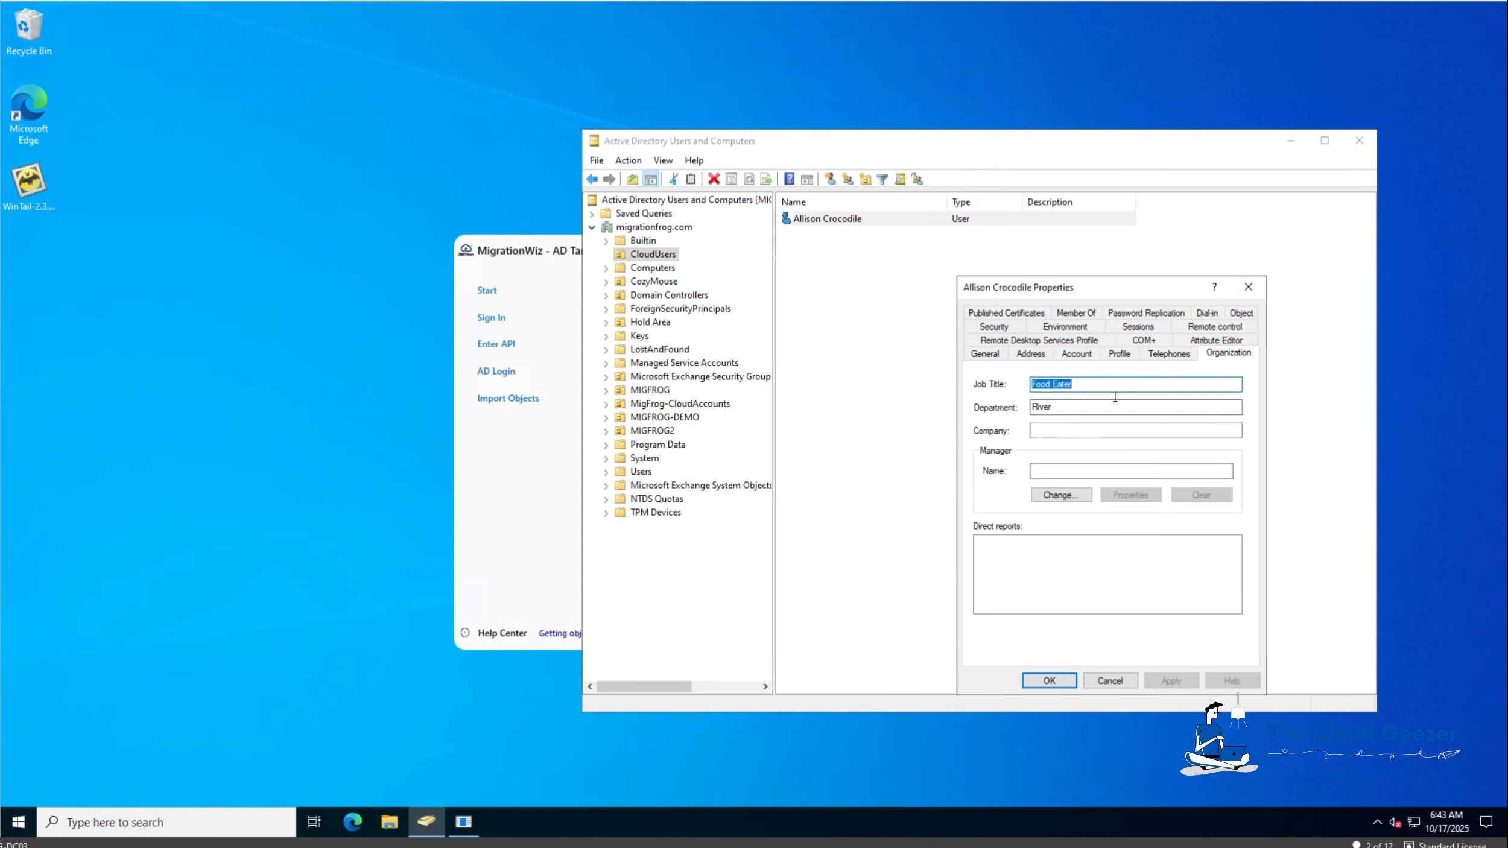
left_click(989, 356)
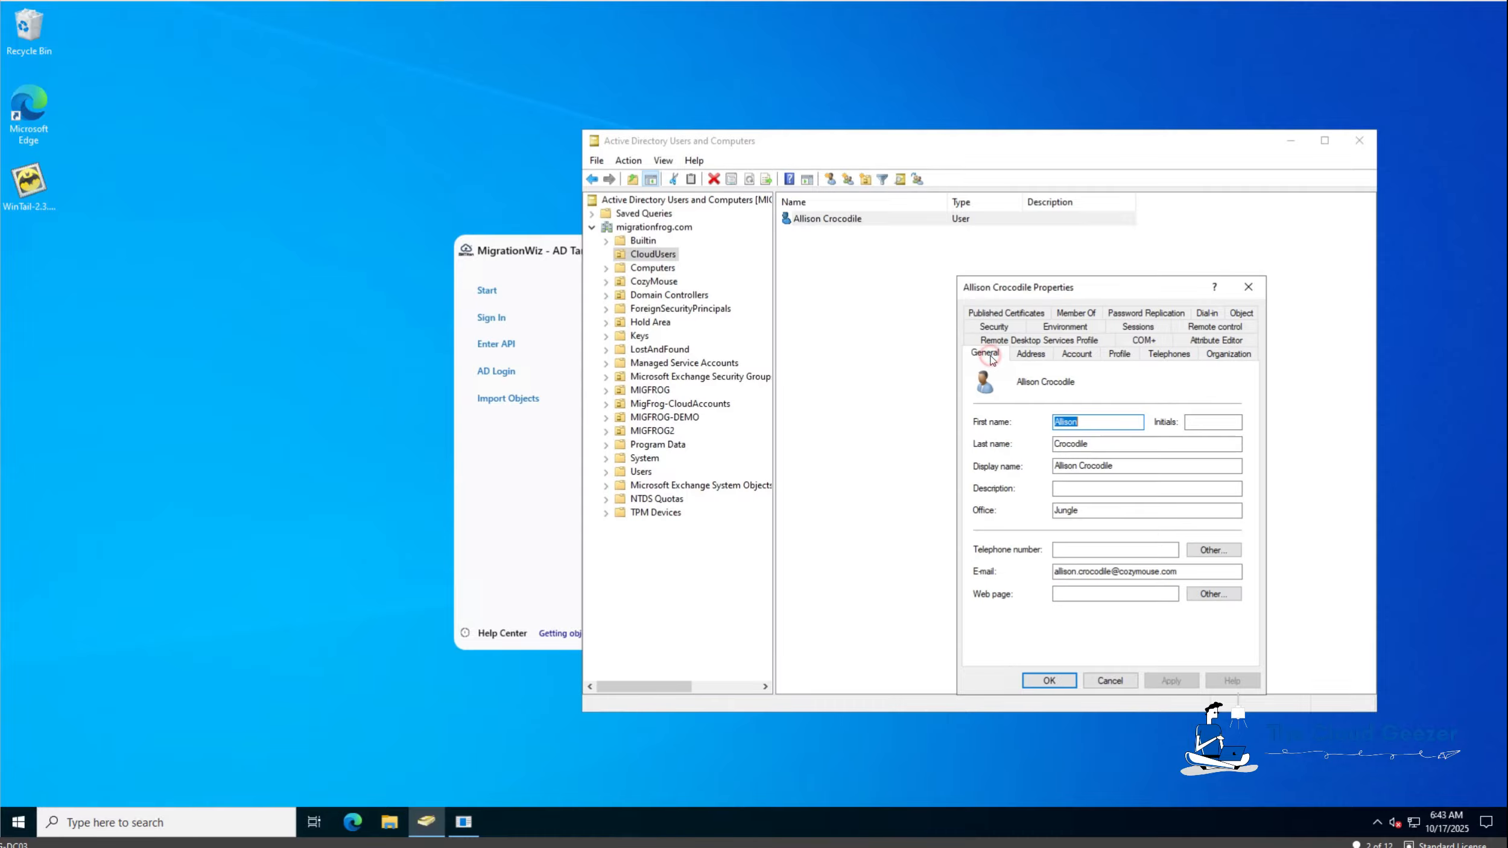
left_click(1047, 680)
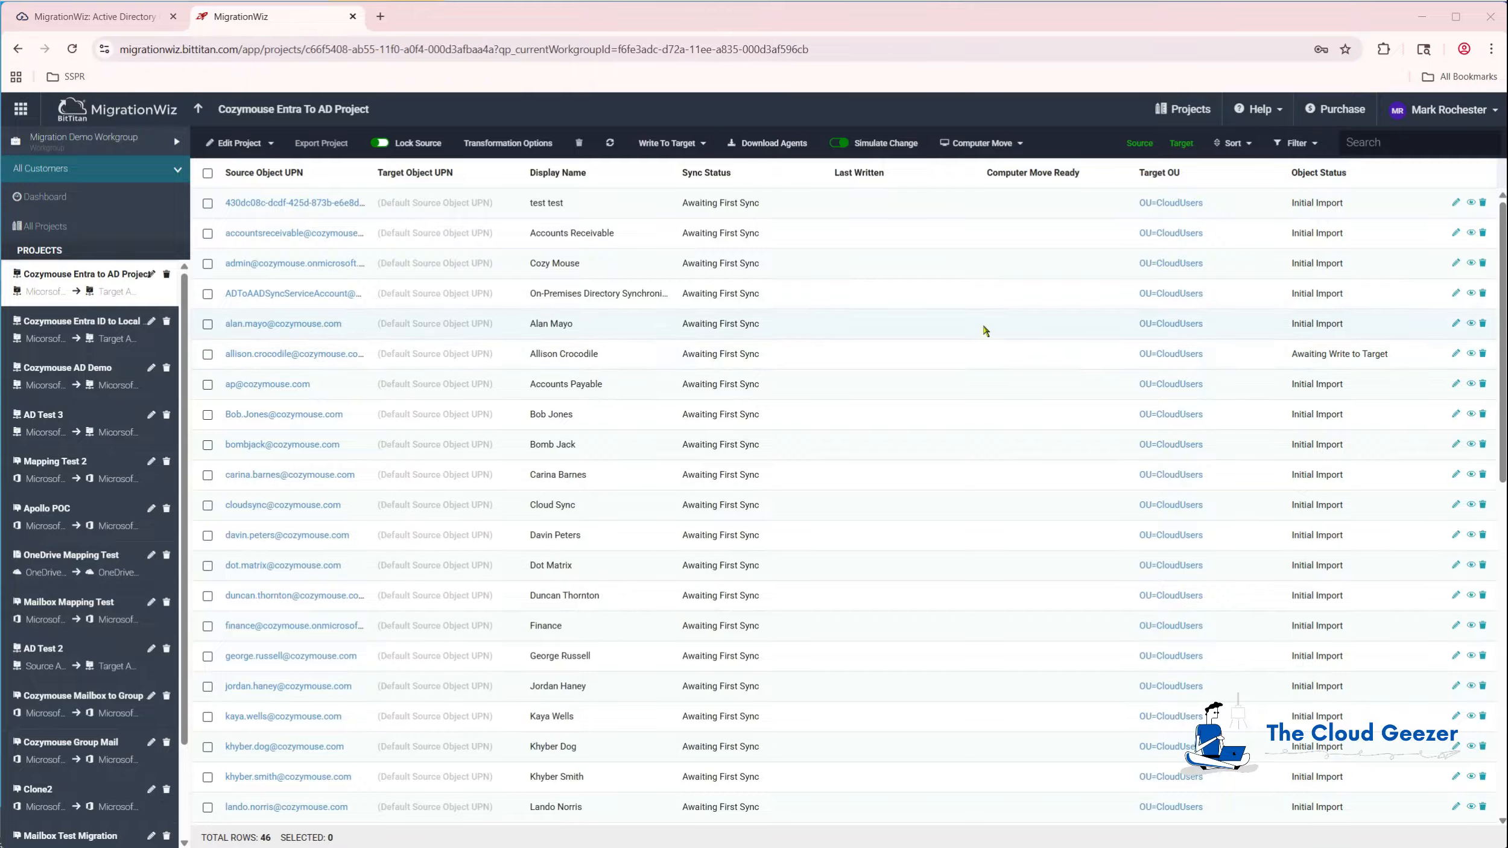
Set the target OU to OU=CMTest for Accounts Payable and the two other selected users.
left_click(610, 145)
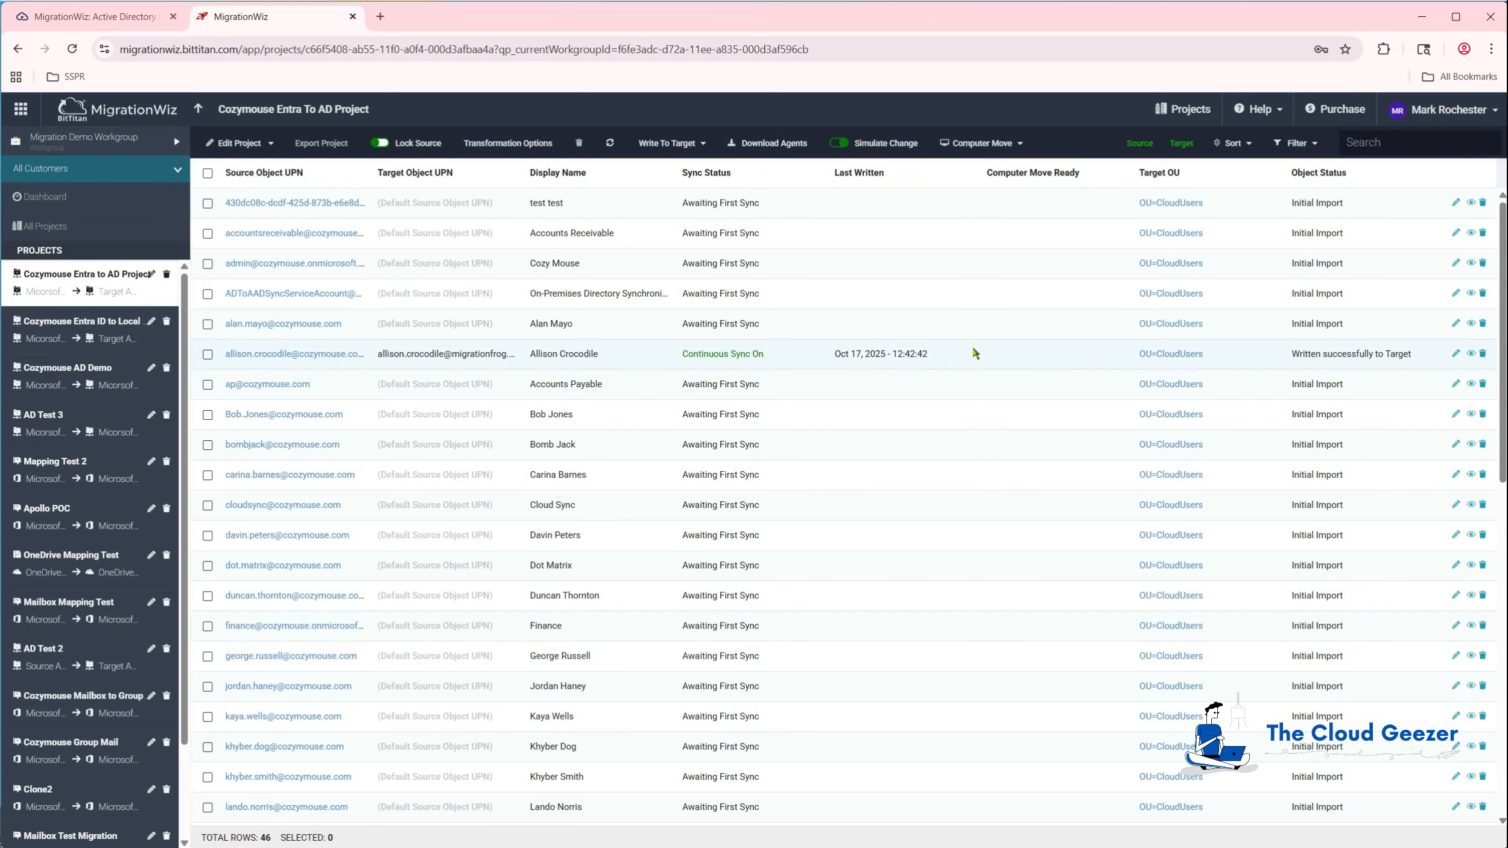
left_click(1154, 355)
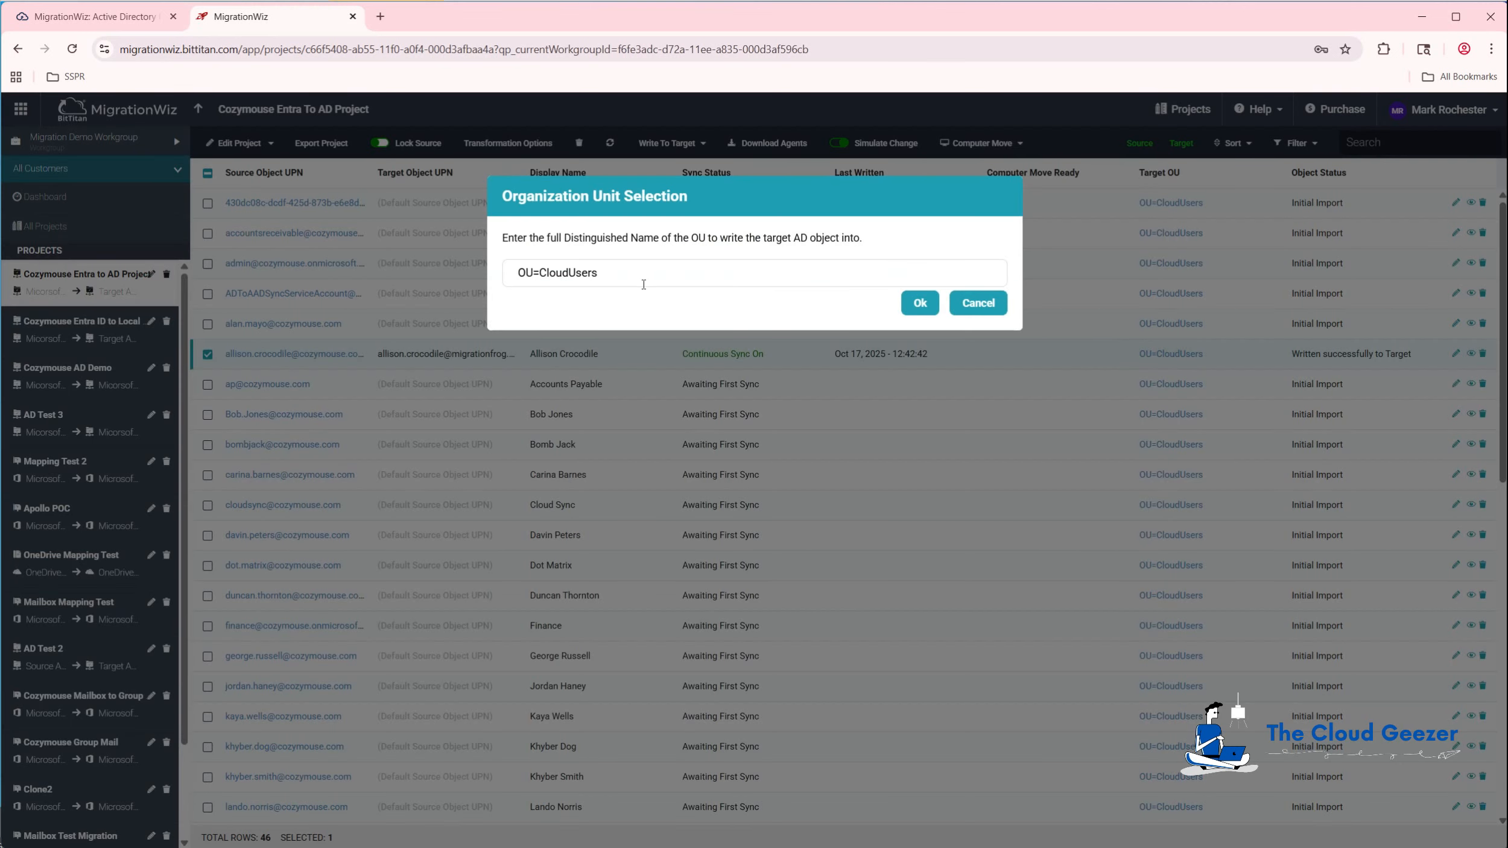
left_click(978, 303)
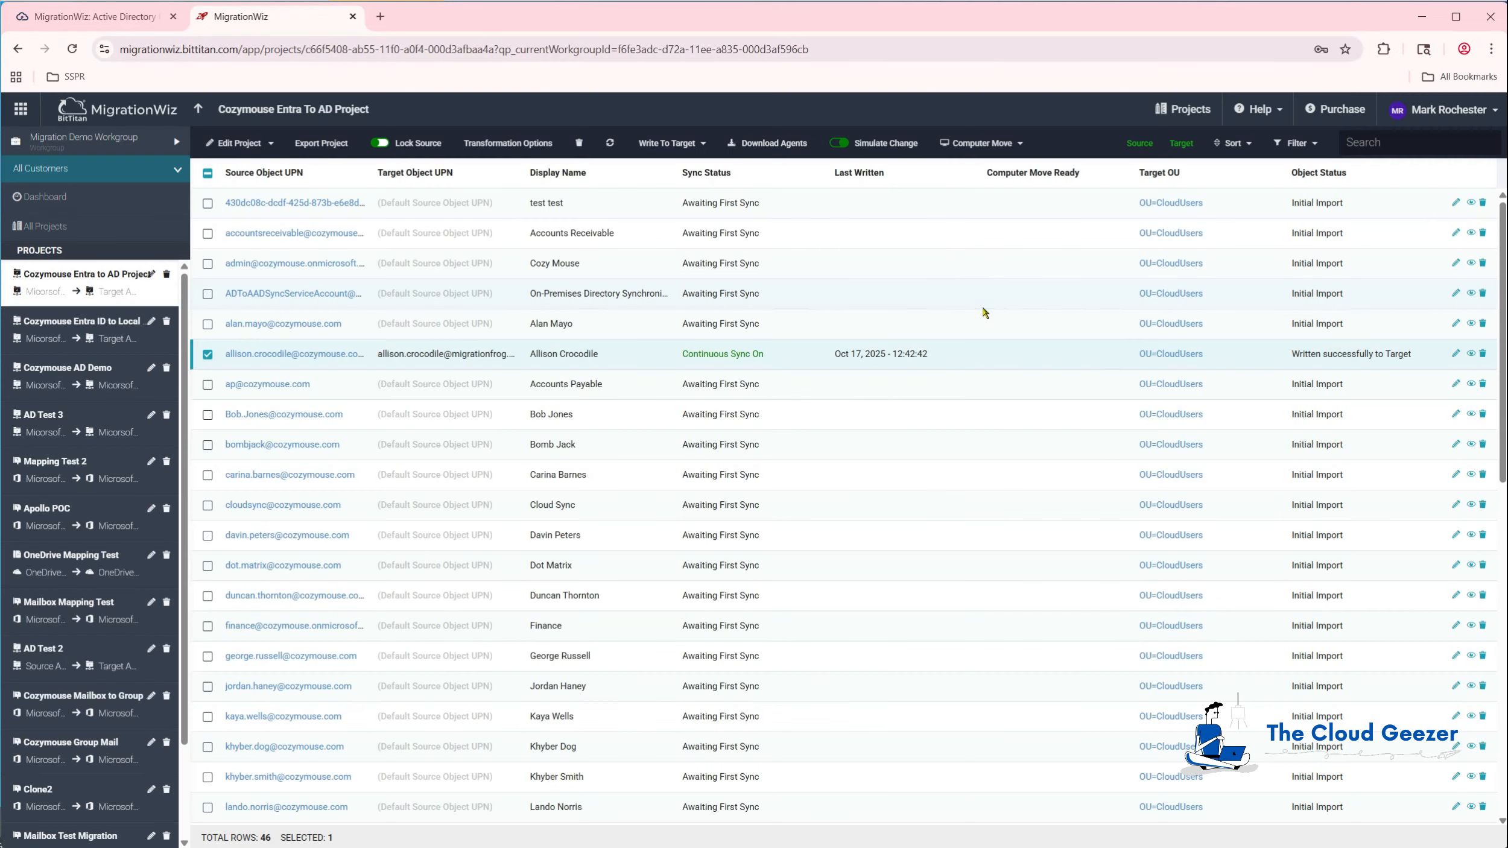
left_click(207, 355)
left_click(208, 384)
left_click(208, 414)
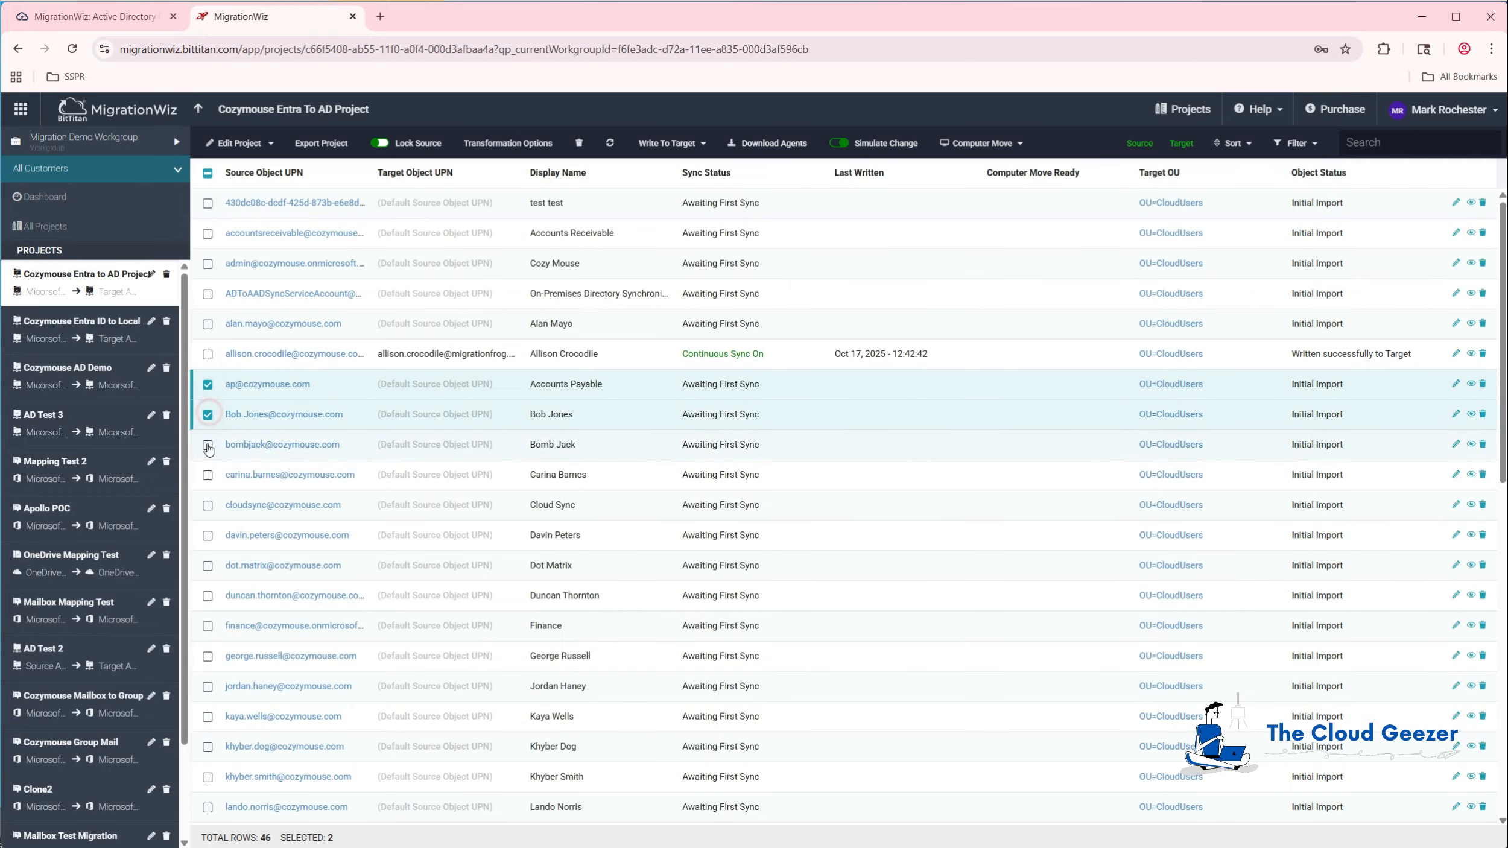
left_click(207, 447)
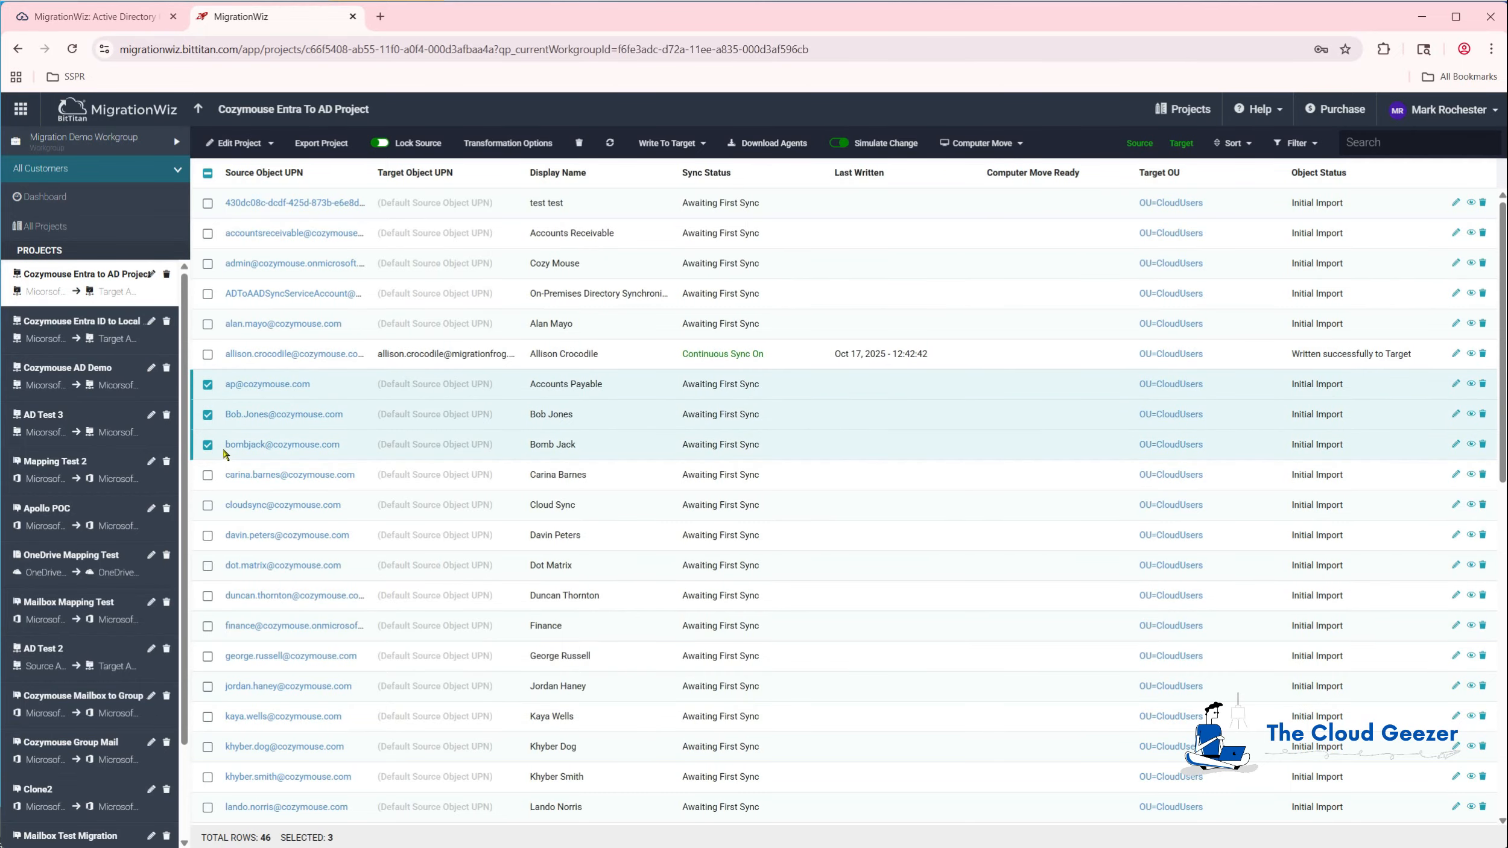
left_click(1175, 385)
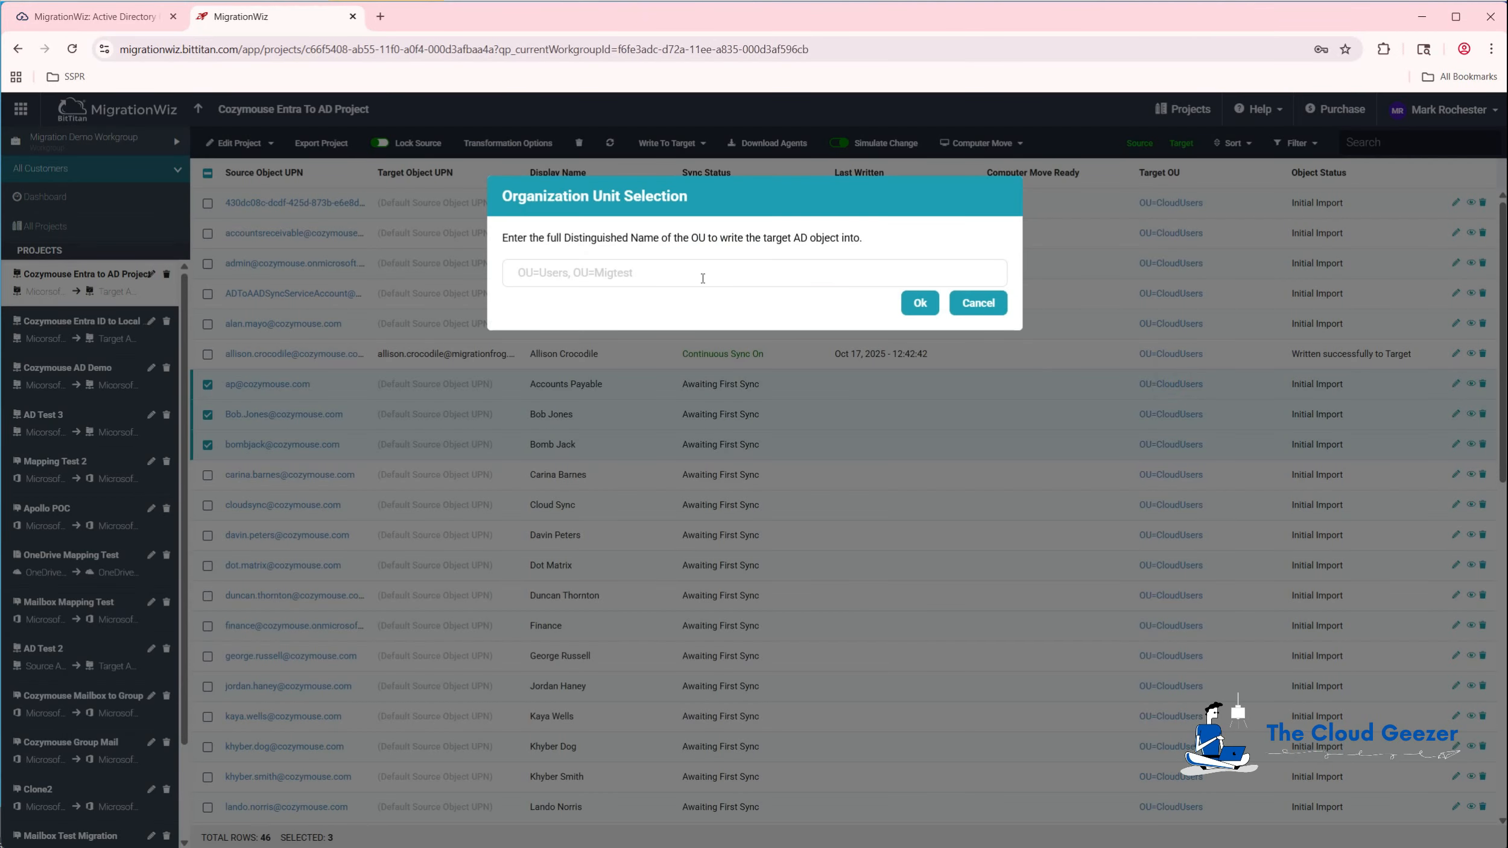
type("OU=CMTest")
left_click(920, 304)
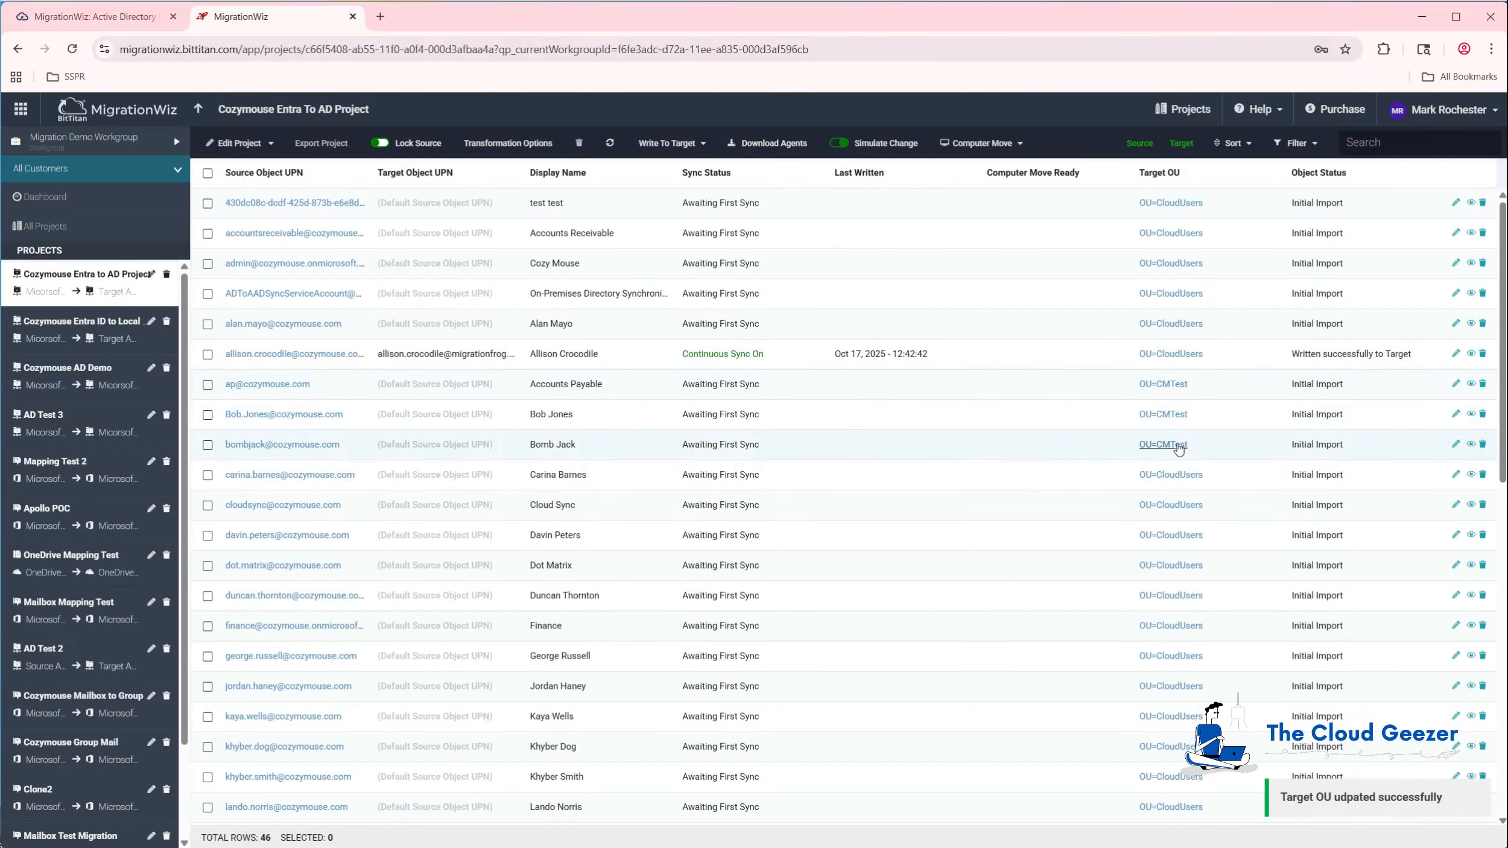
Submit the three users for a Write To Target migration and confirm.
left_click(207, 384)
left_click(207, 415)
left_click(208, 445)
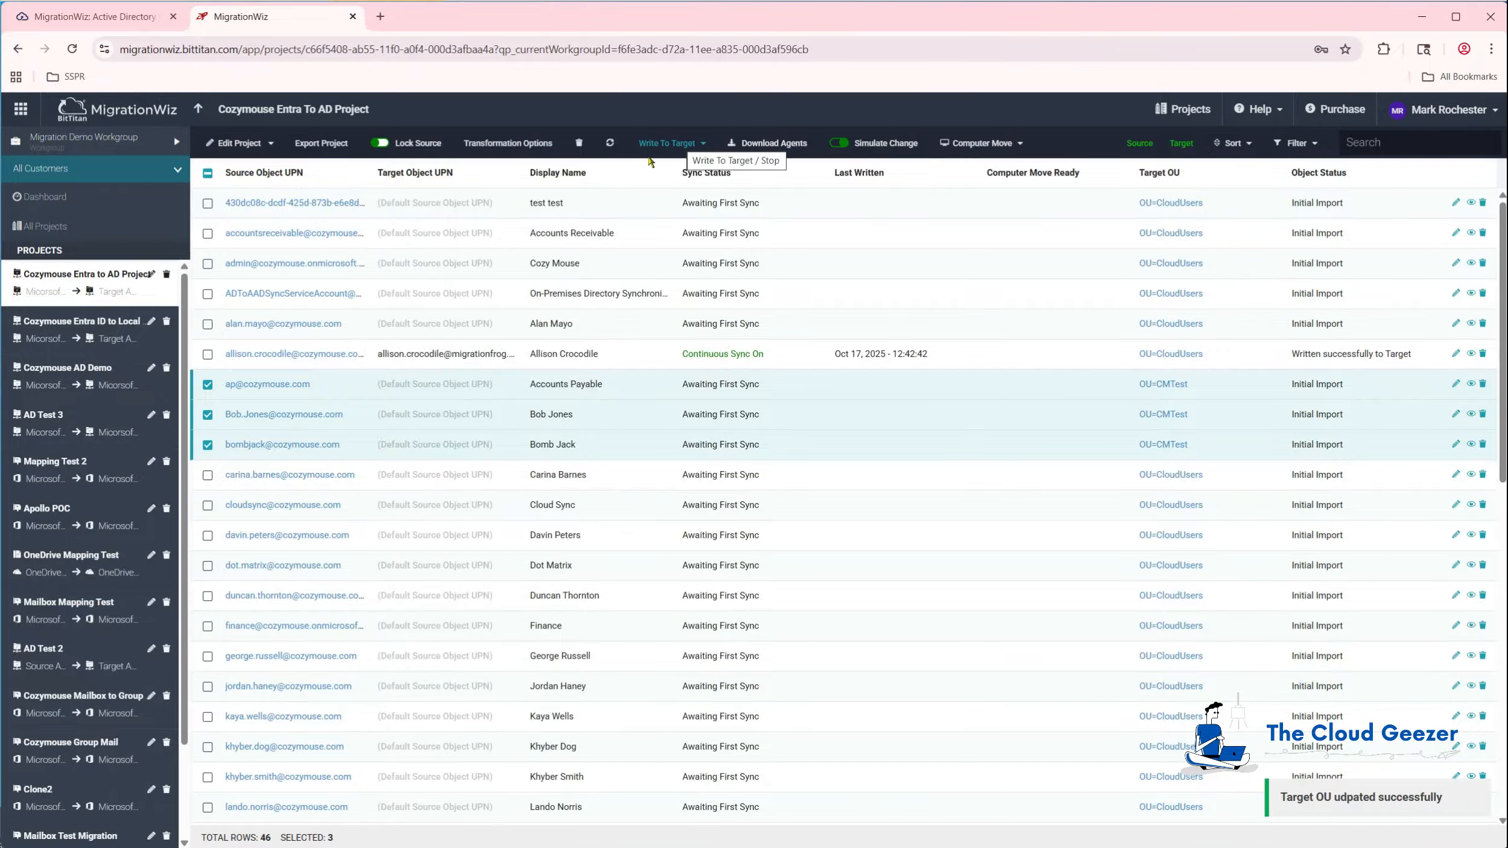
left_click(675, 145)
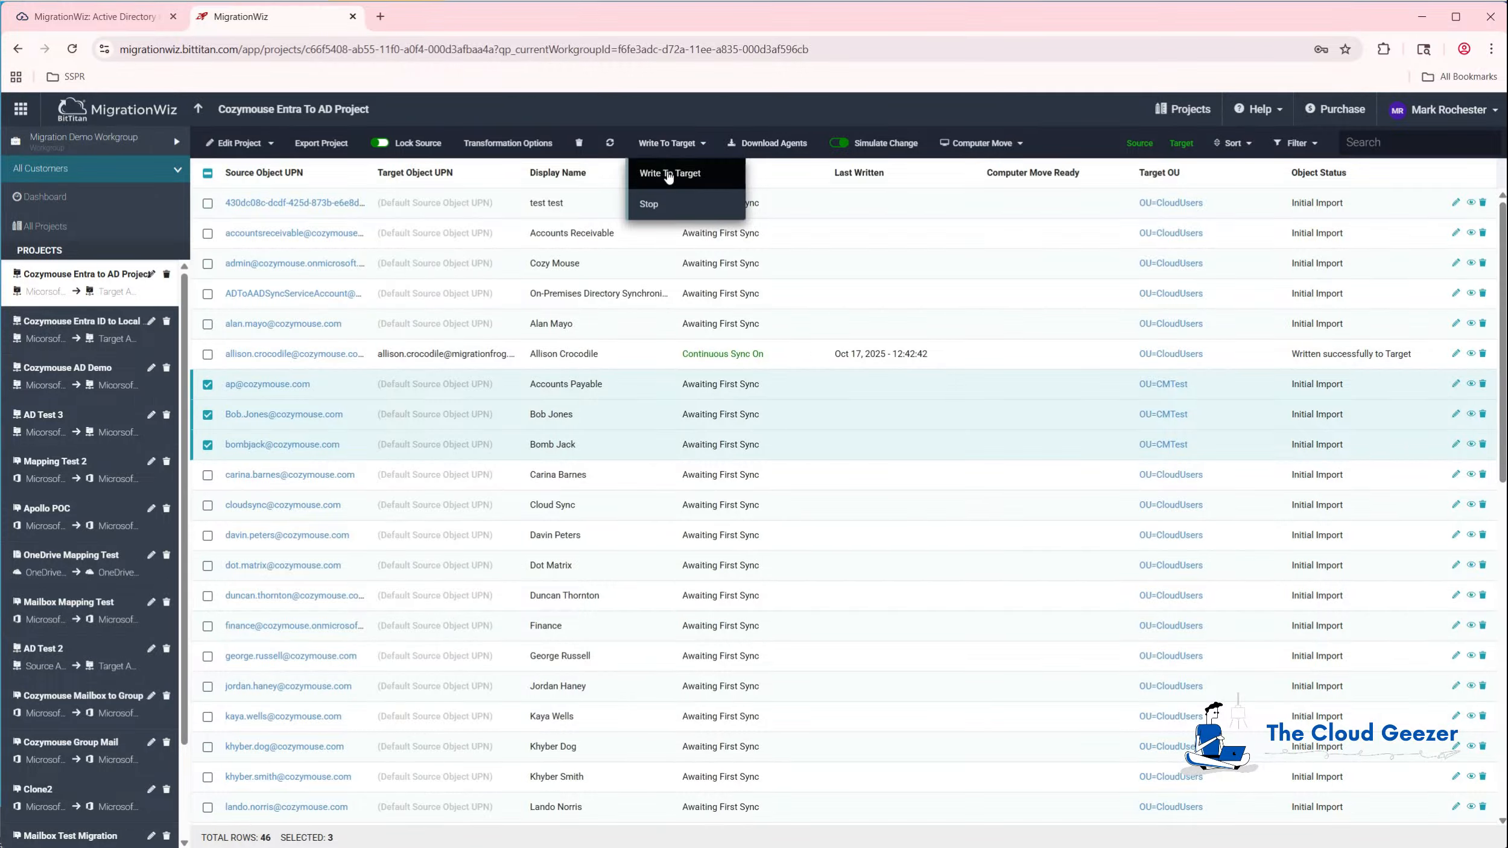
left_click(668, 175)
left_click(689, 827)
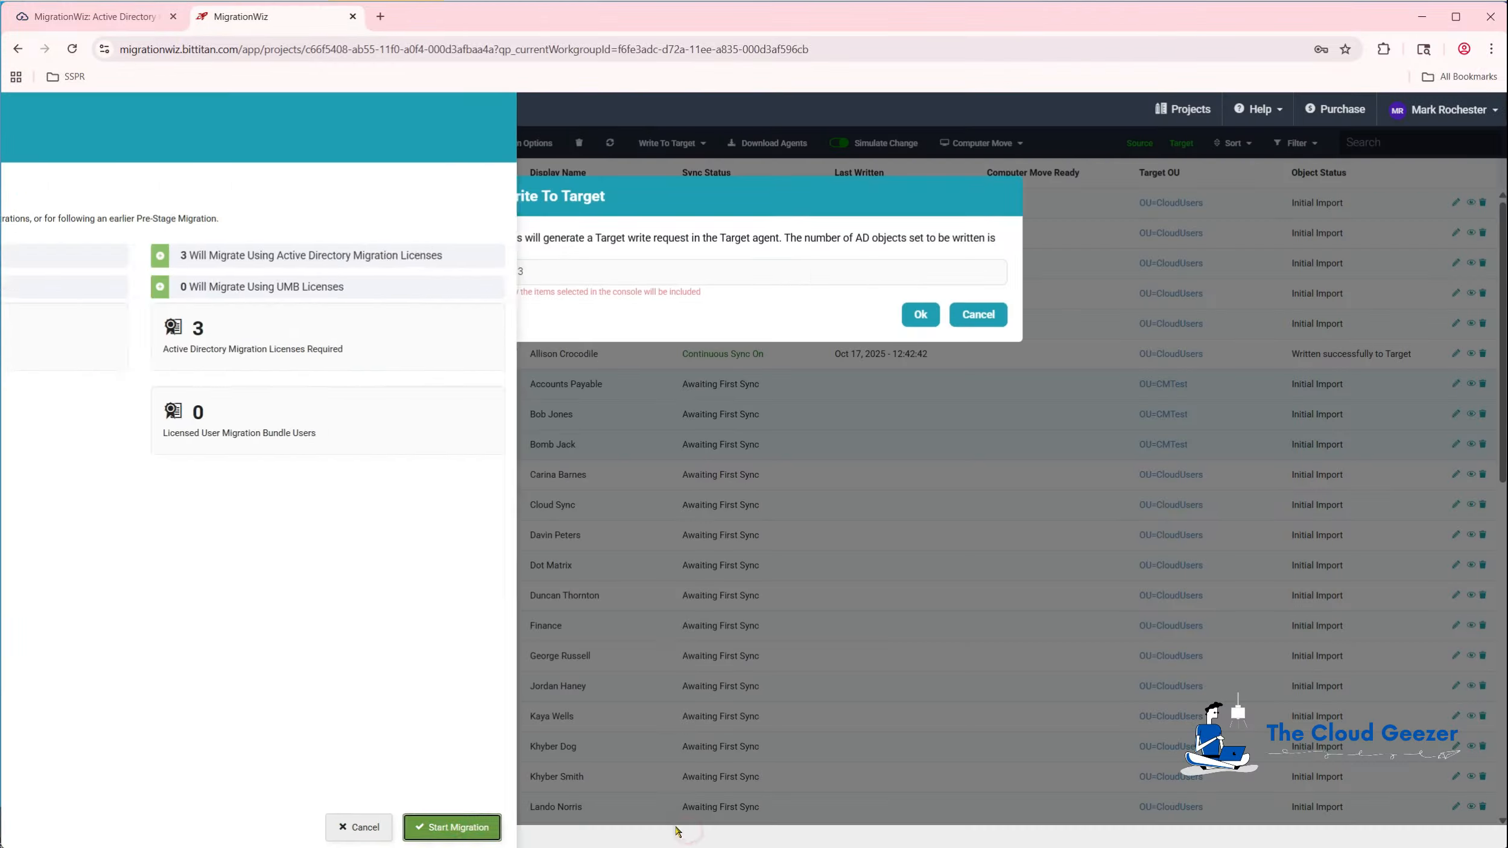
left_click(921, 316)
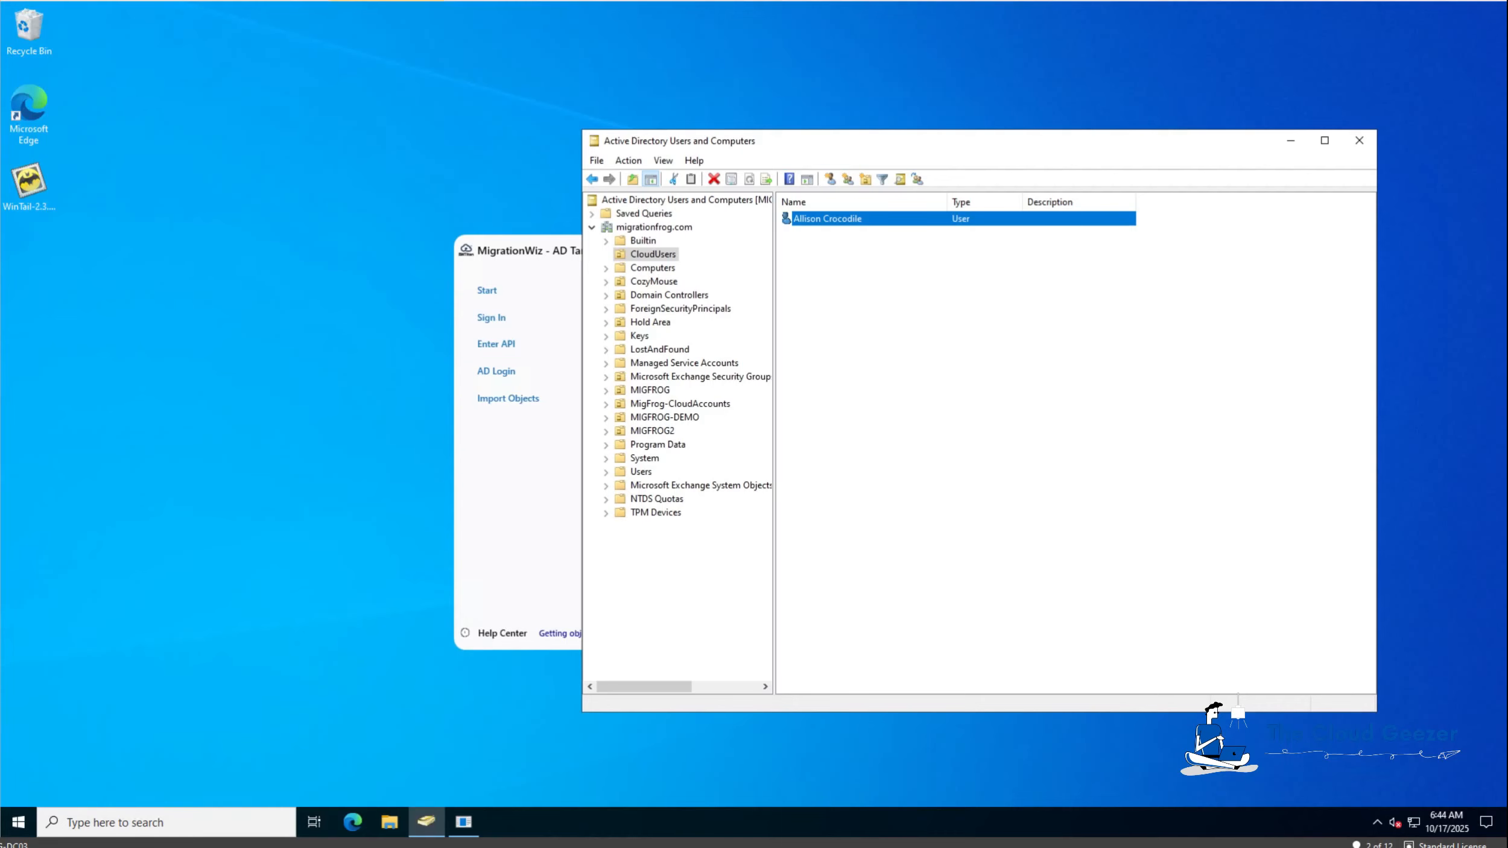
Run a manual heartbeat in the AD Target Agent to write the three users into AD.
left_click(478, 556)
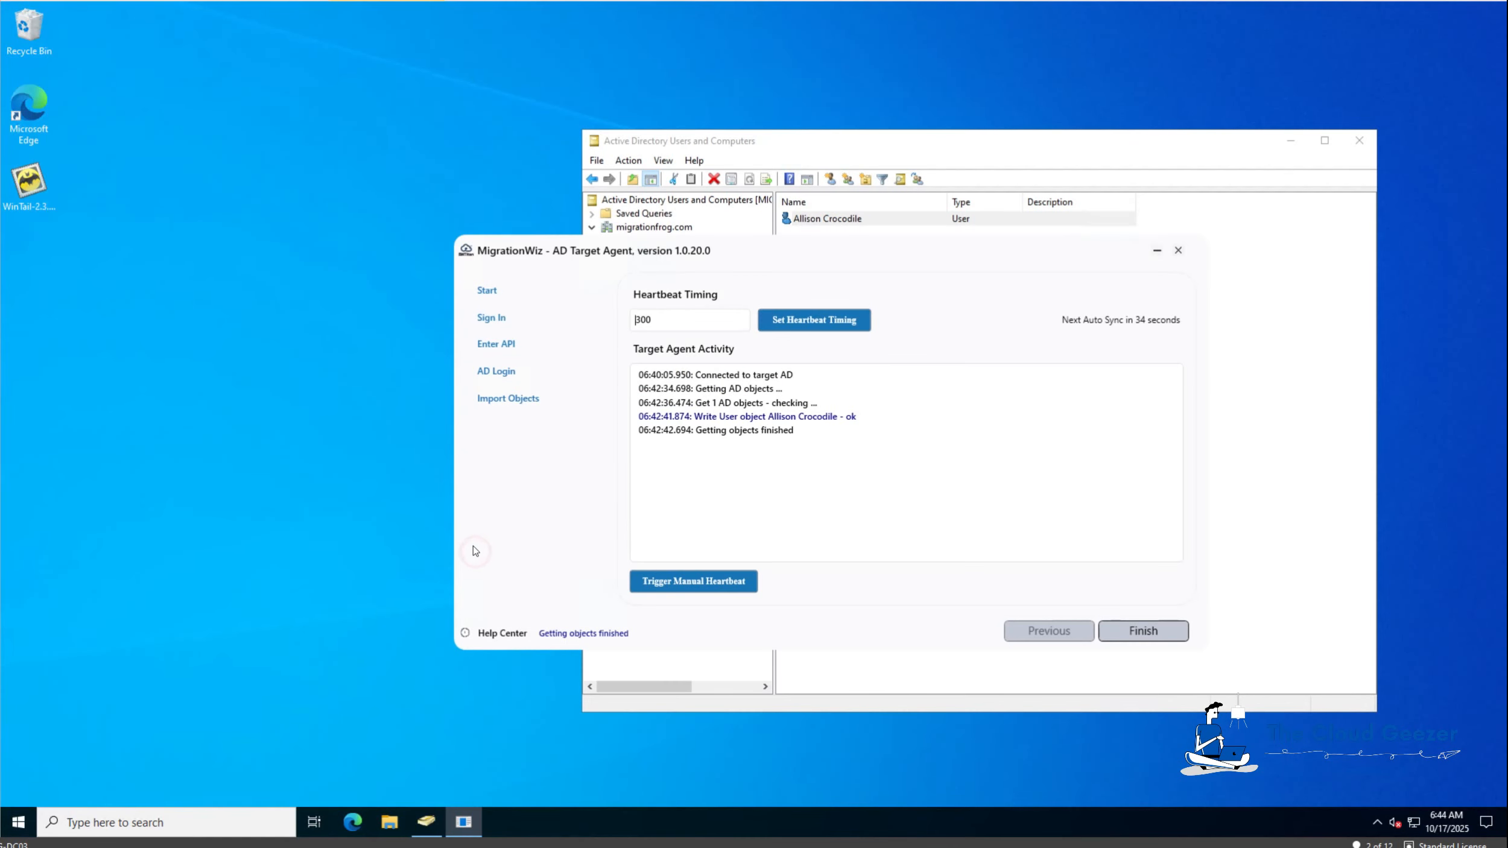
left_click(726, 583)
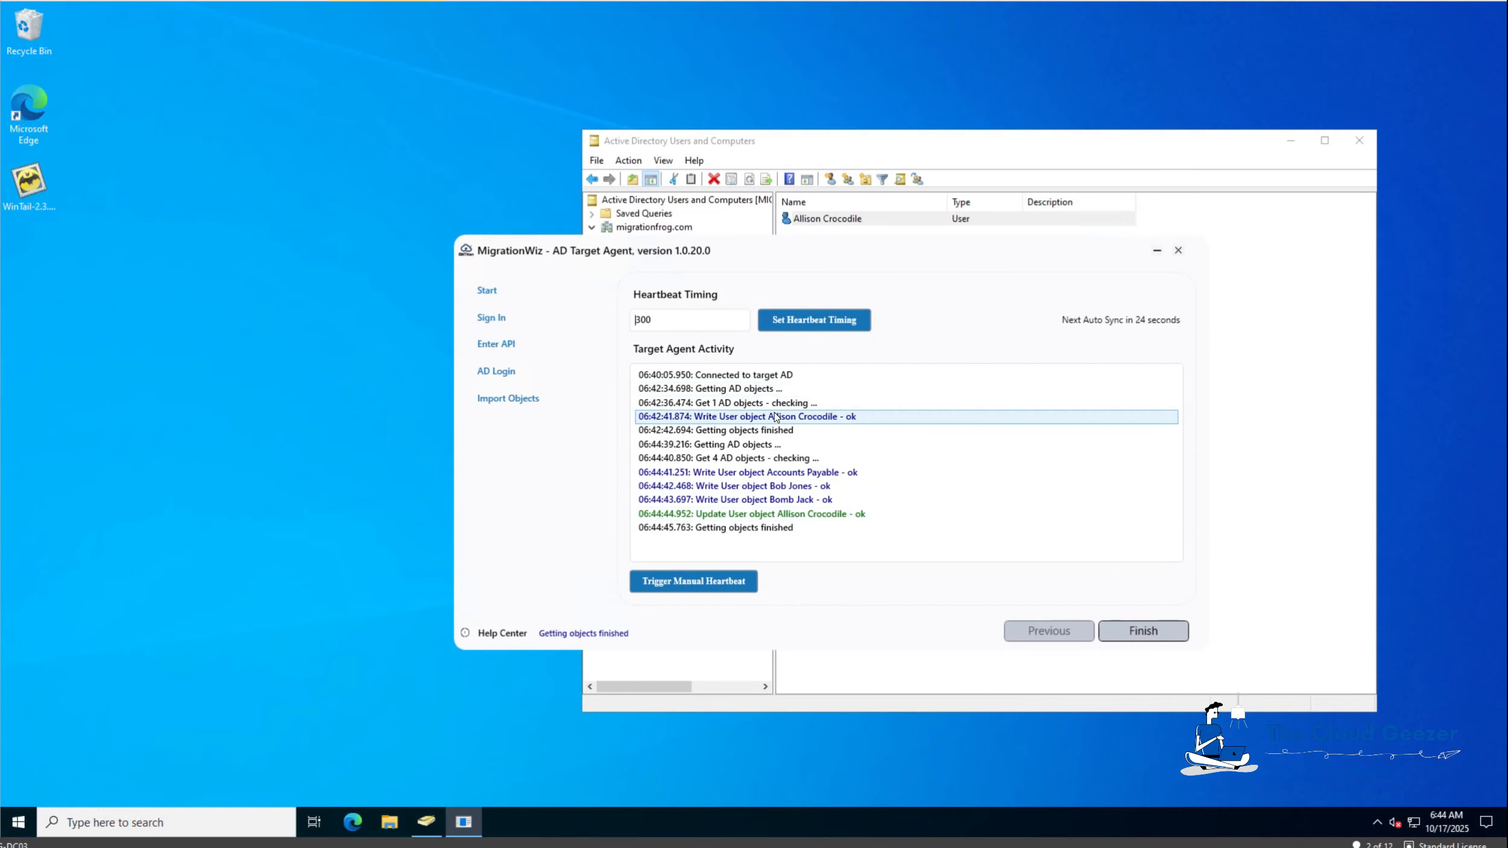
left_click(770, 145)
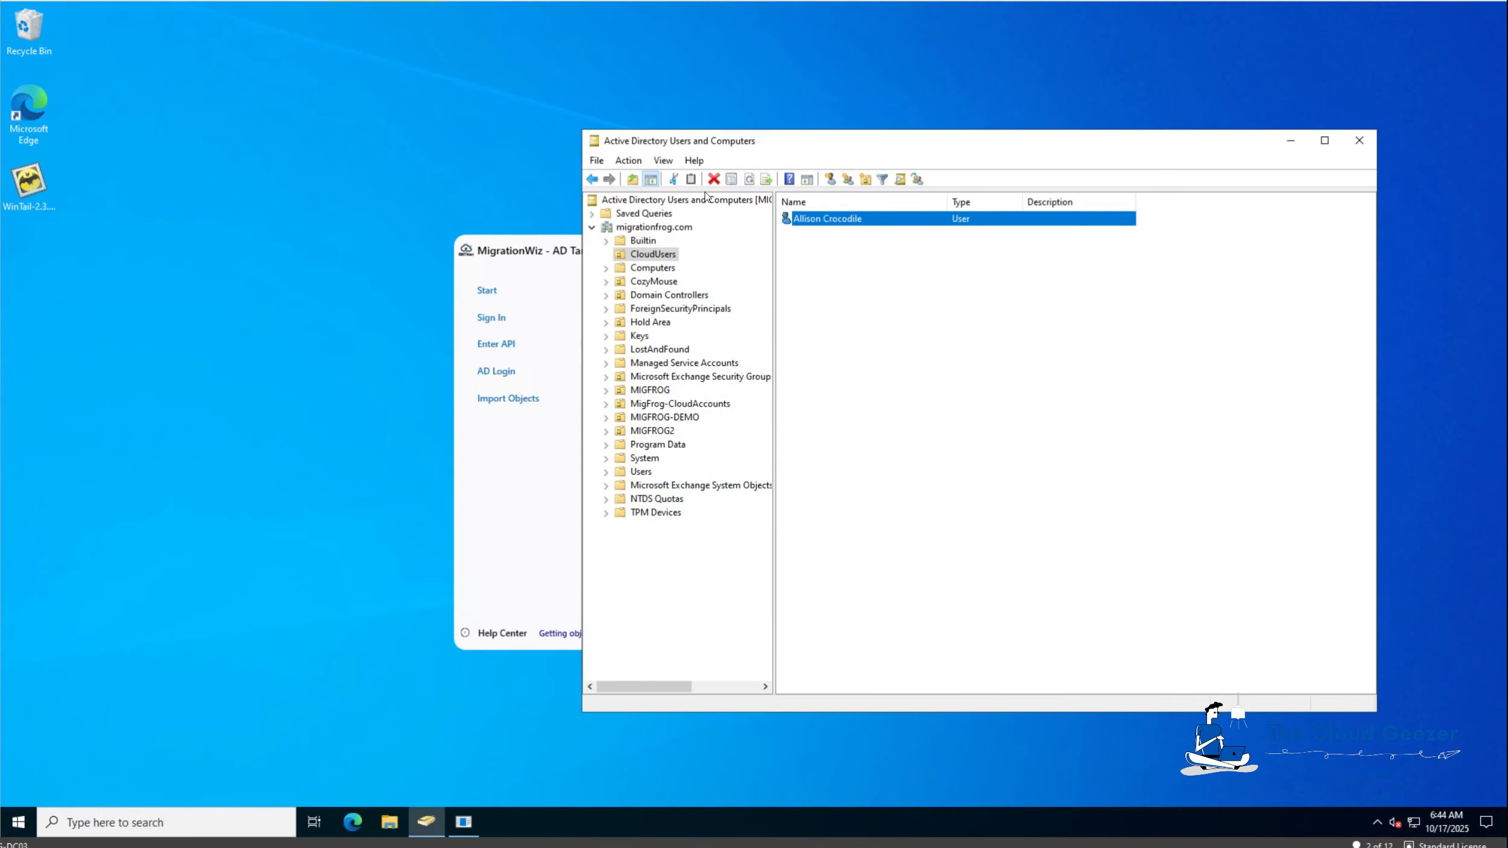
Refresh the migrationfrog.com domain and view the three new users in CMTest.
left_click(667, 229)
left_click(714, 180)
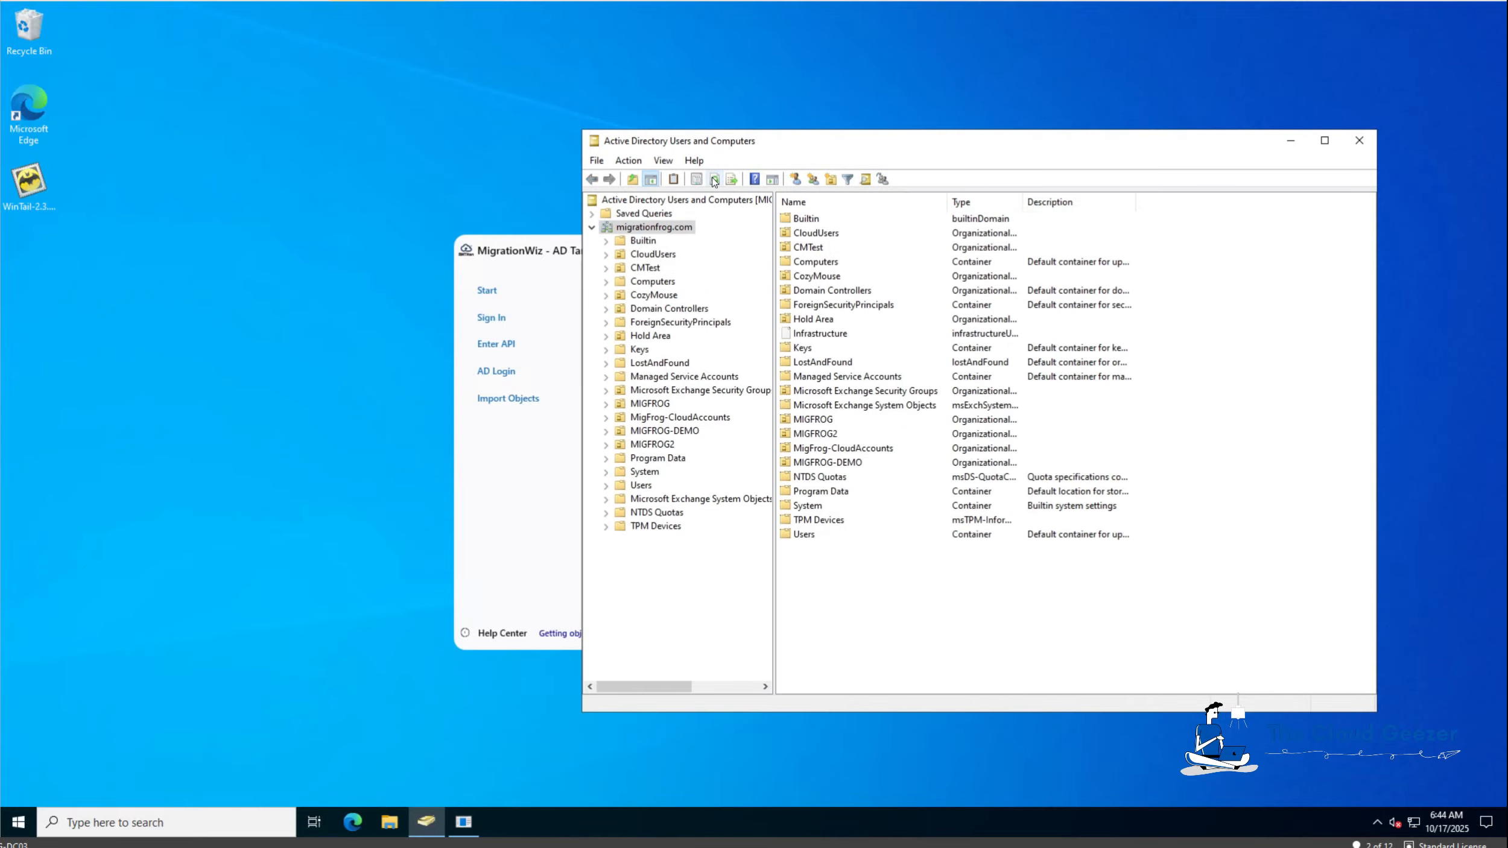
left_click(645, 269)
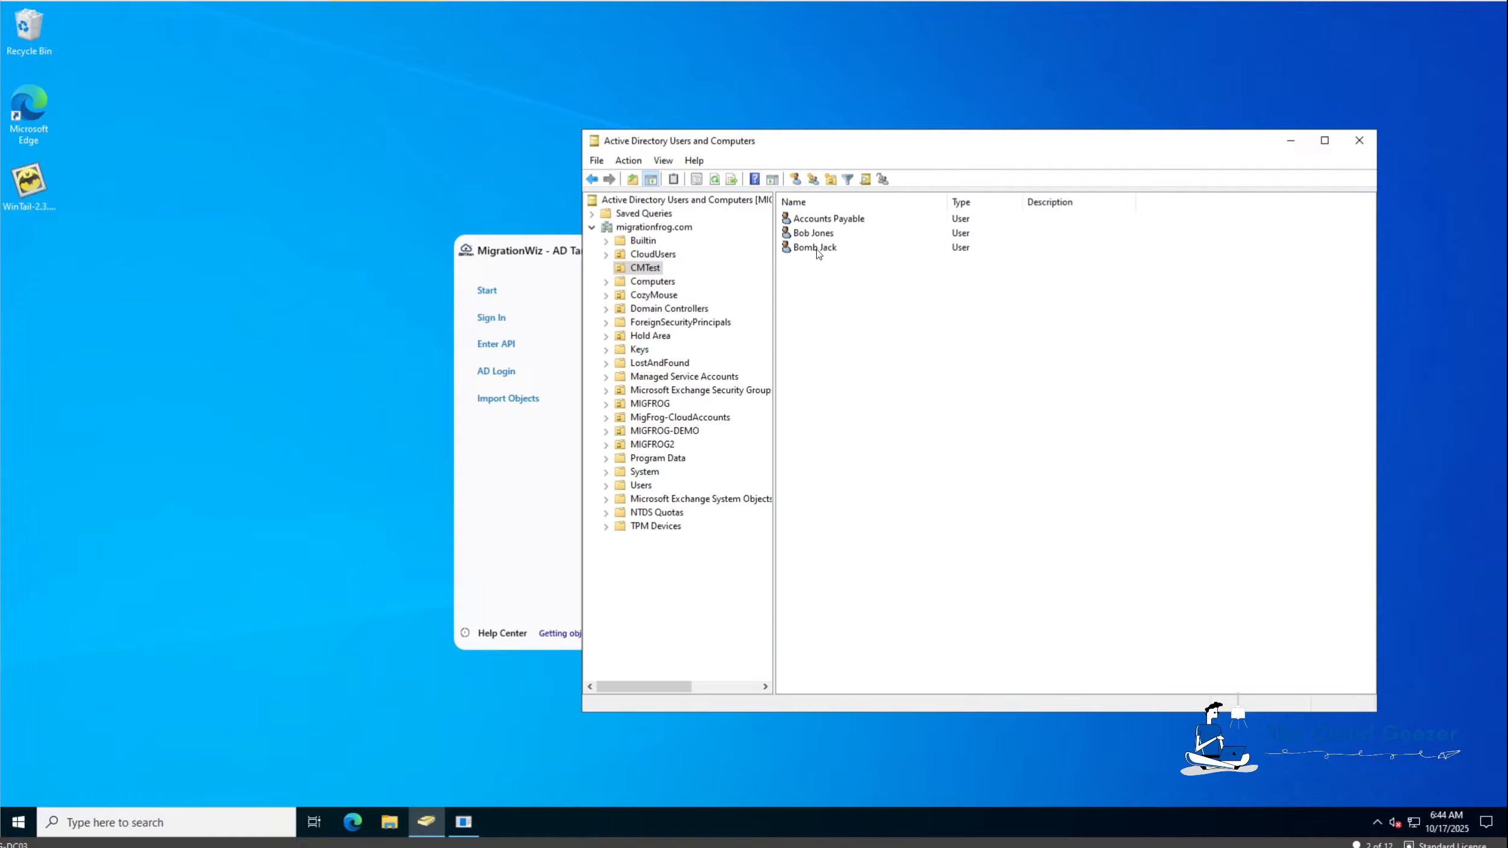
Move the migrated user from CloudUsers into the MIGFROG OU and open MIGFROG.
left_click(671, 256)
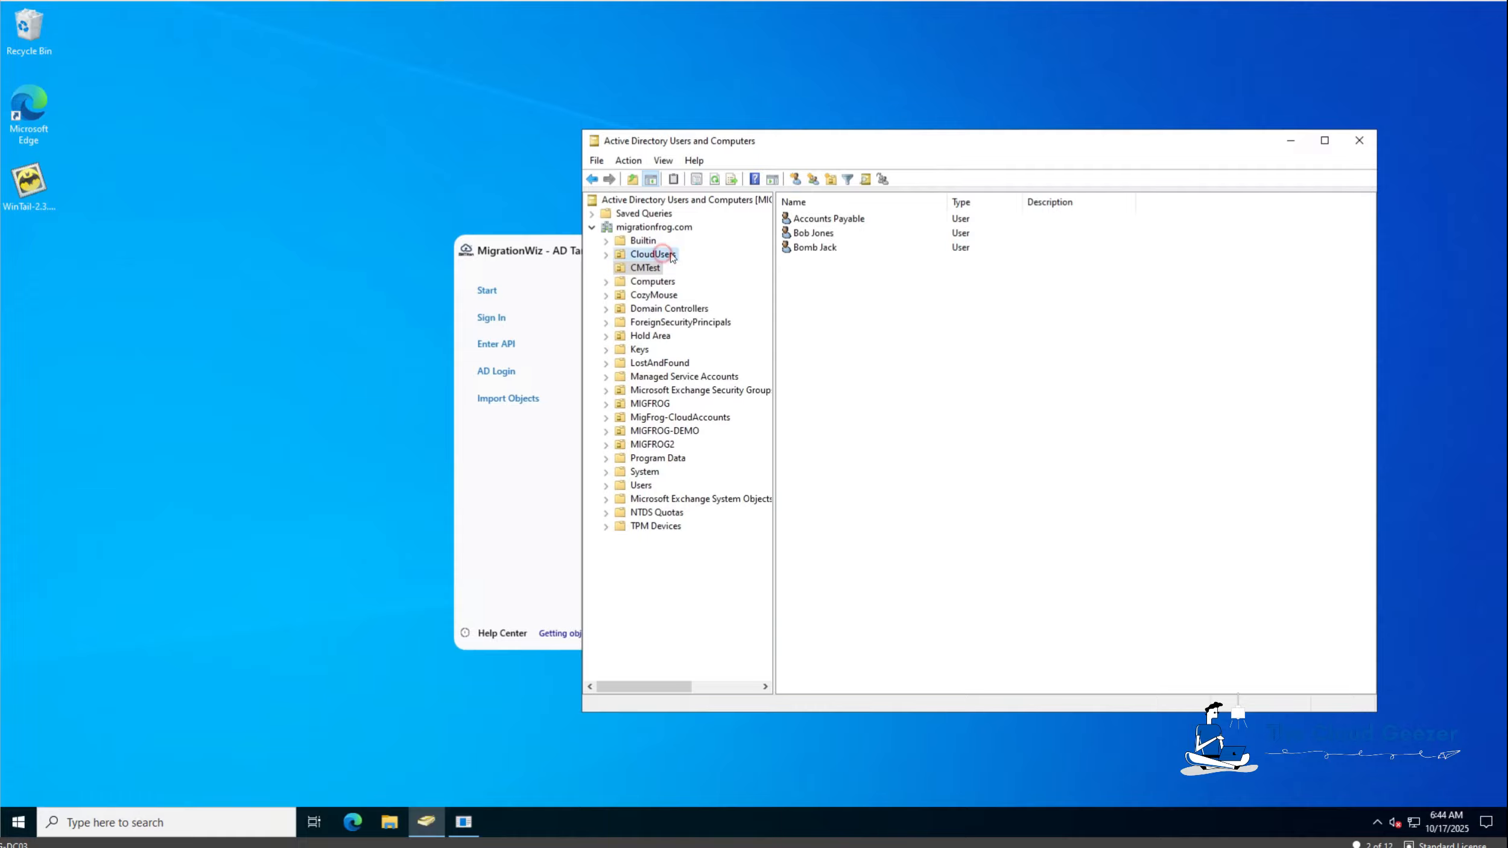
left_click(641, 270)
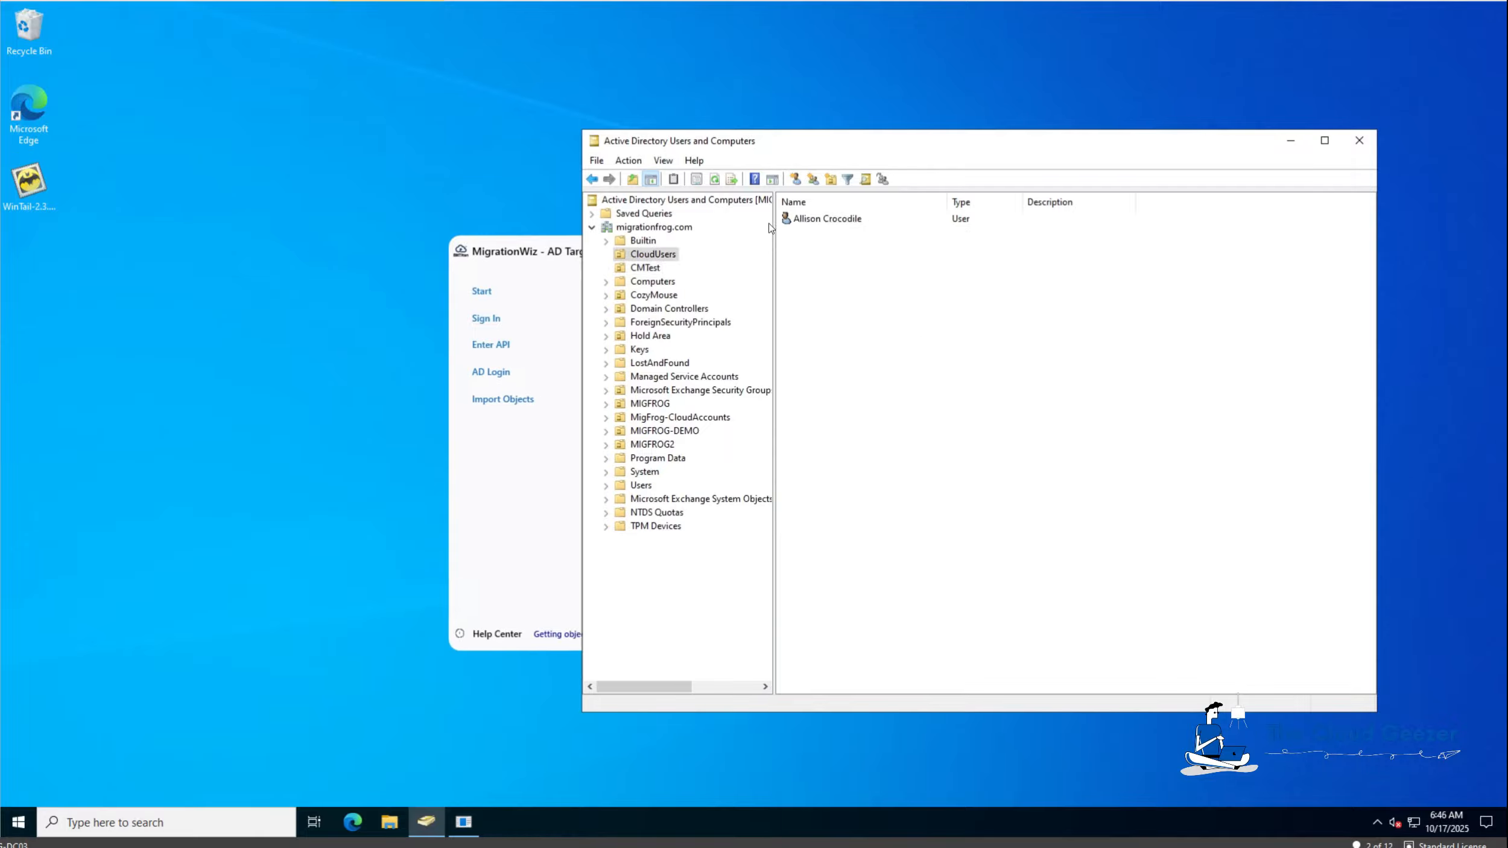
left_click(820, 222)
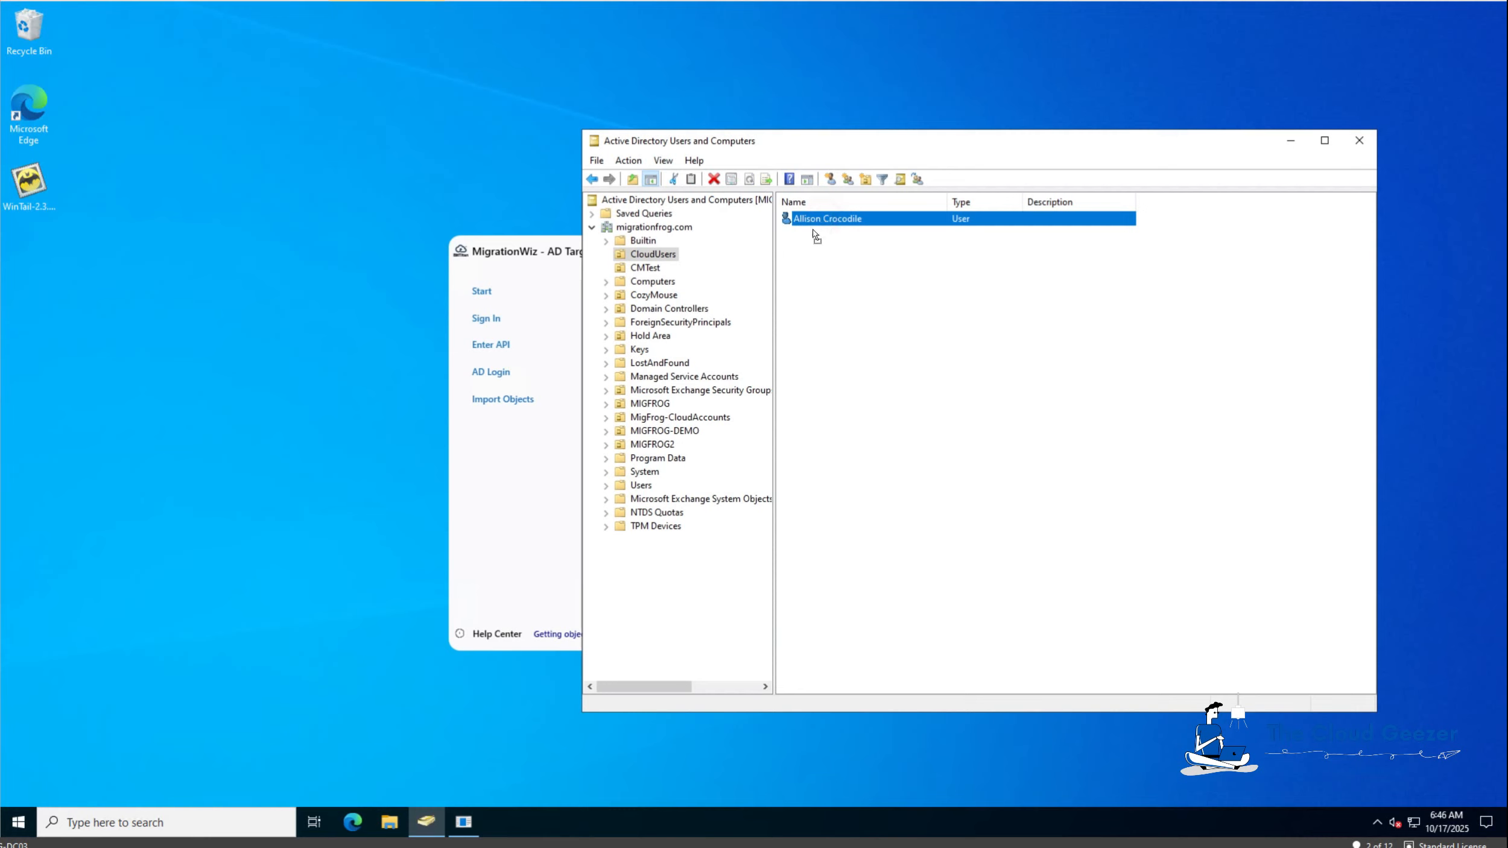
left_click_drag(723, 354, 654, 404)
left_click(937, 471)
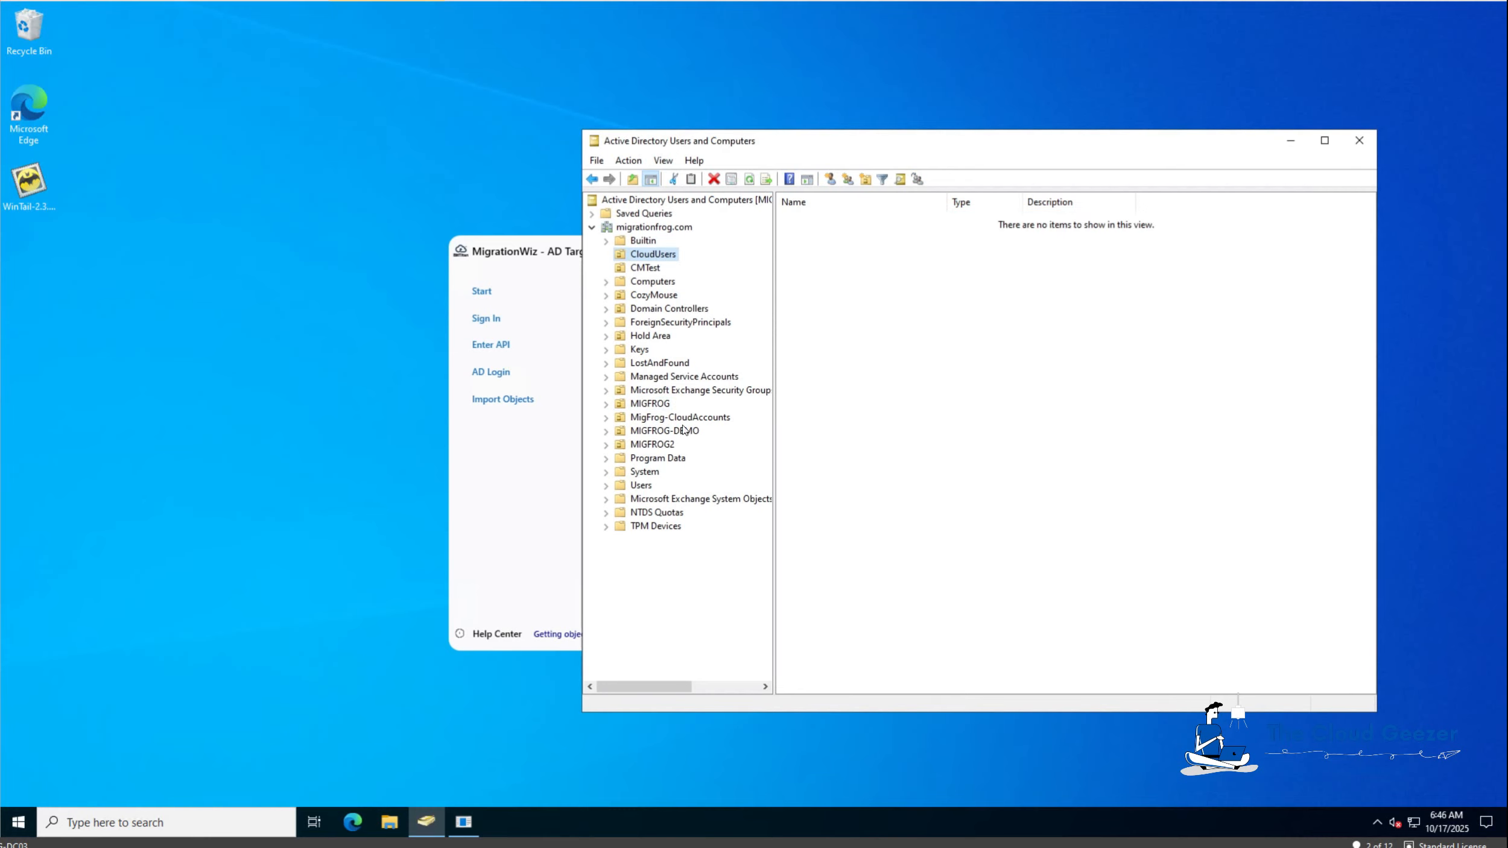
left_click(649, 404)
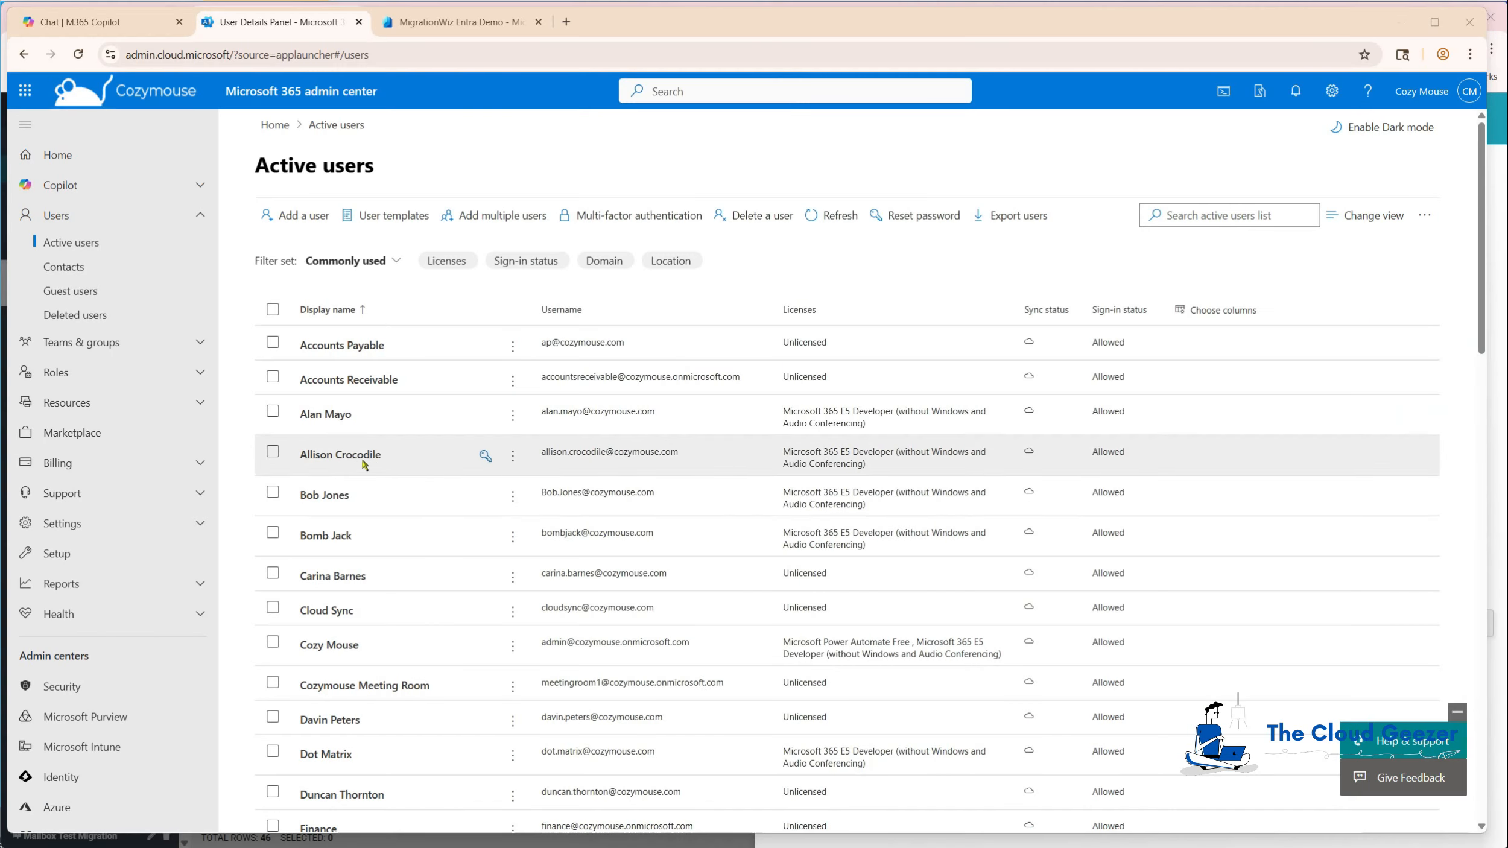
Append 'Expert' to the user's job title, making it 'Food Eater Expert', and save.
left_click(362, 458)
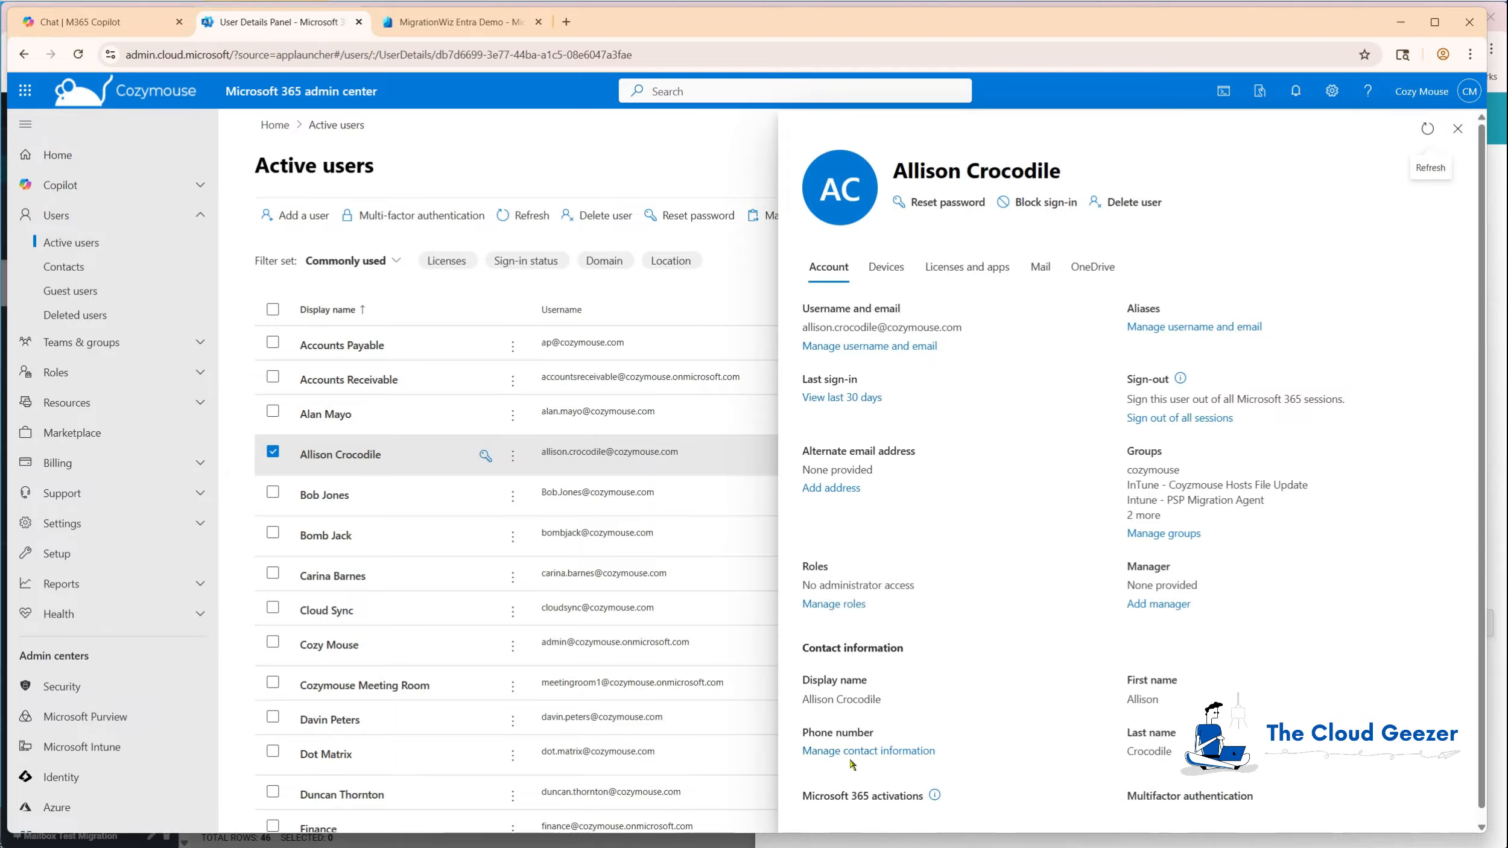
left_click(822, 752)
left_click(882, 412)
type("Expert")
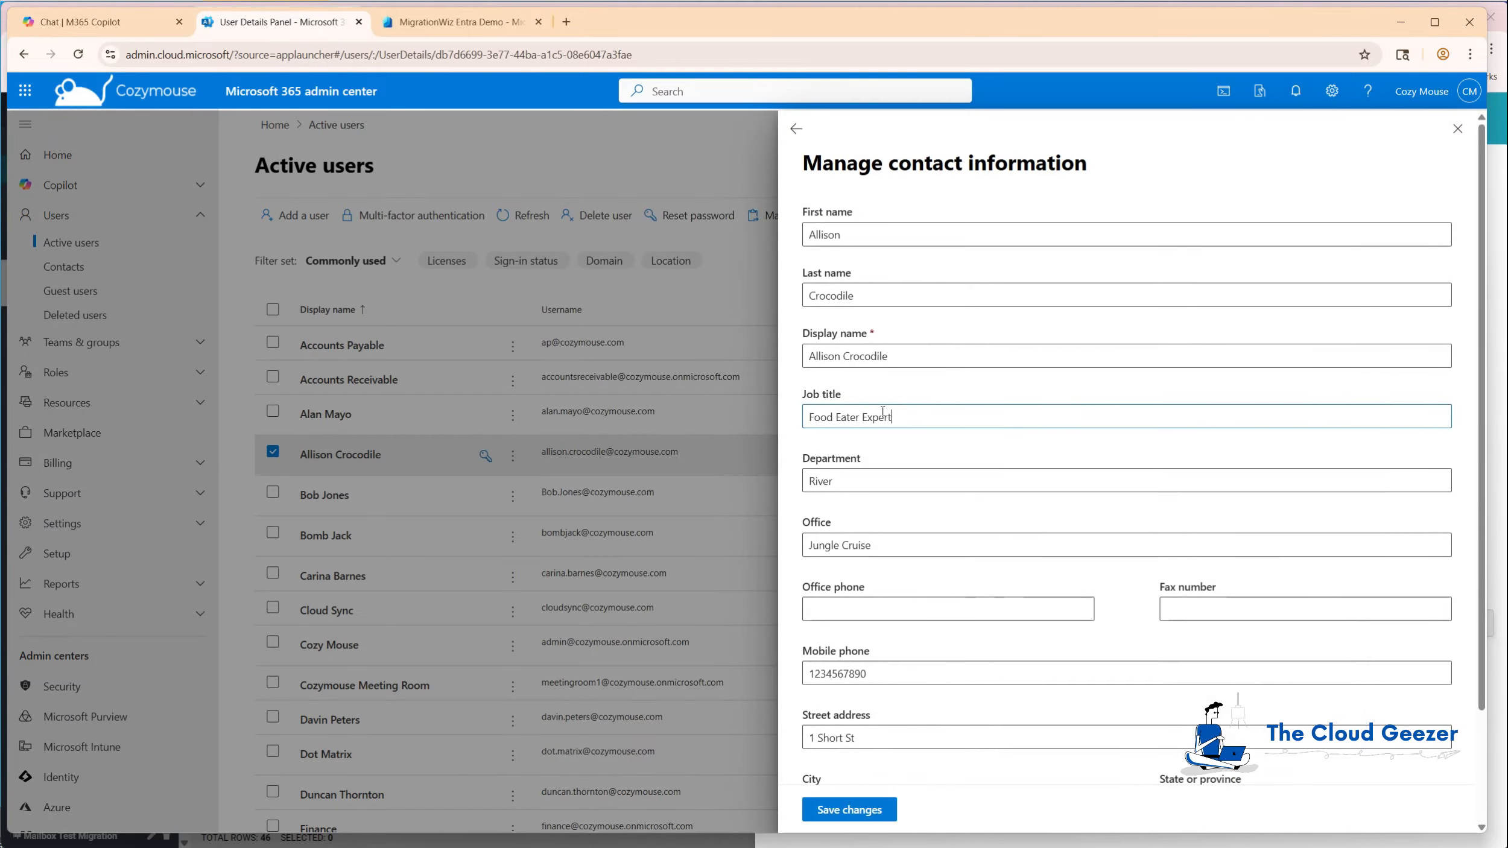
left_click(863, 810)
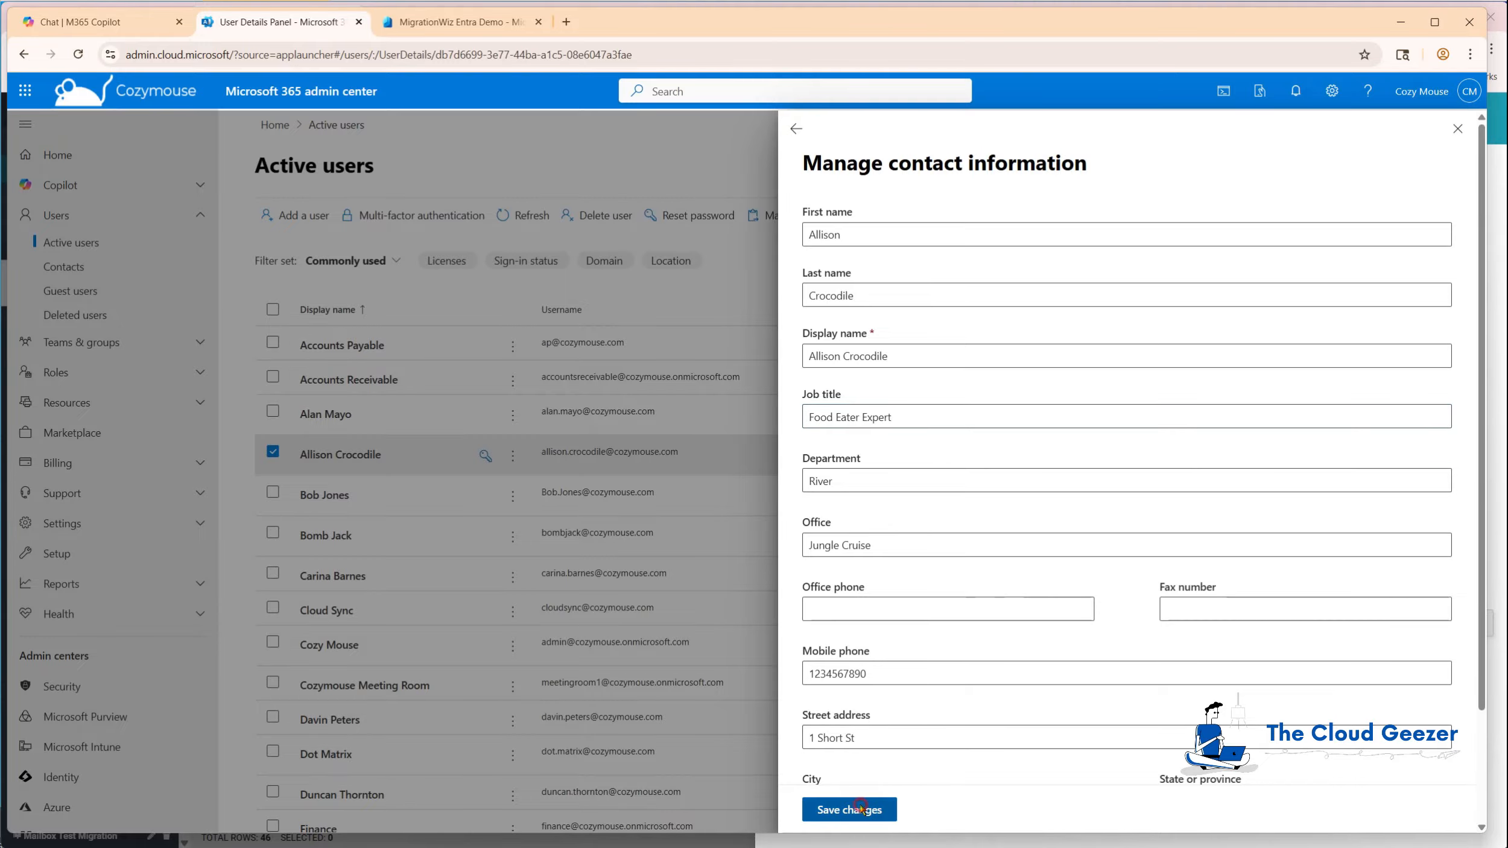
left_click(1458, 128)
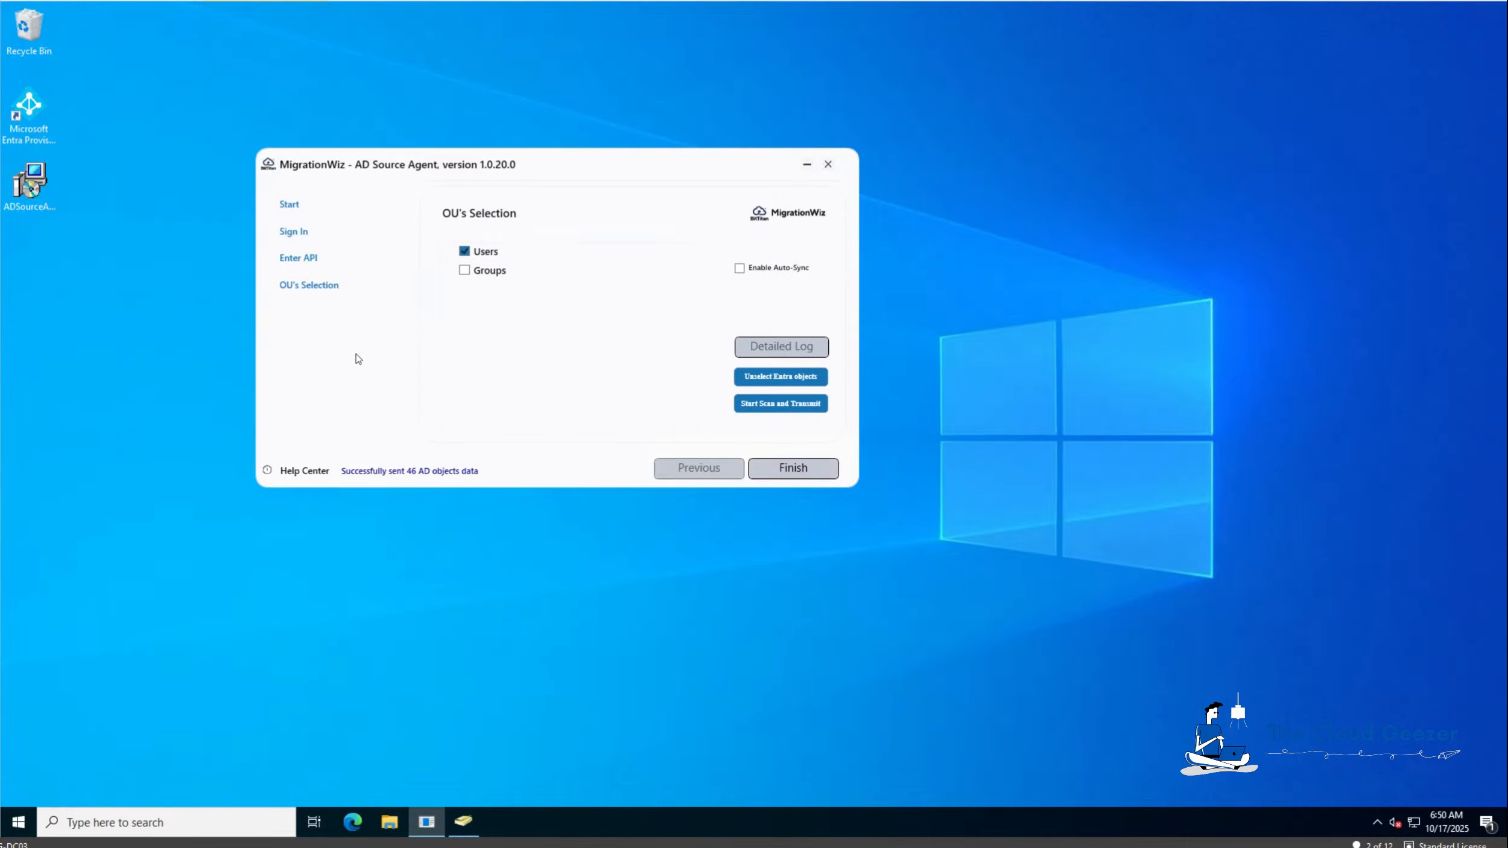
Rescan the source AD and transmit the updated objects to MigrationWiz.
left_click(785, 404)
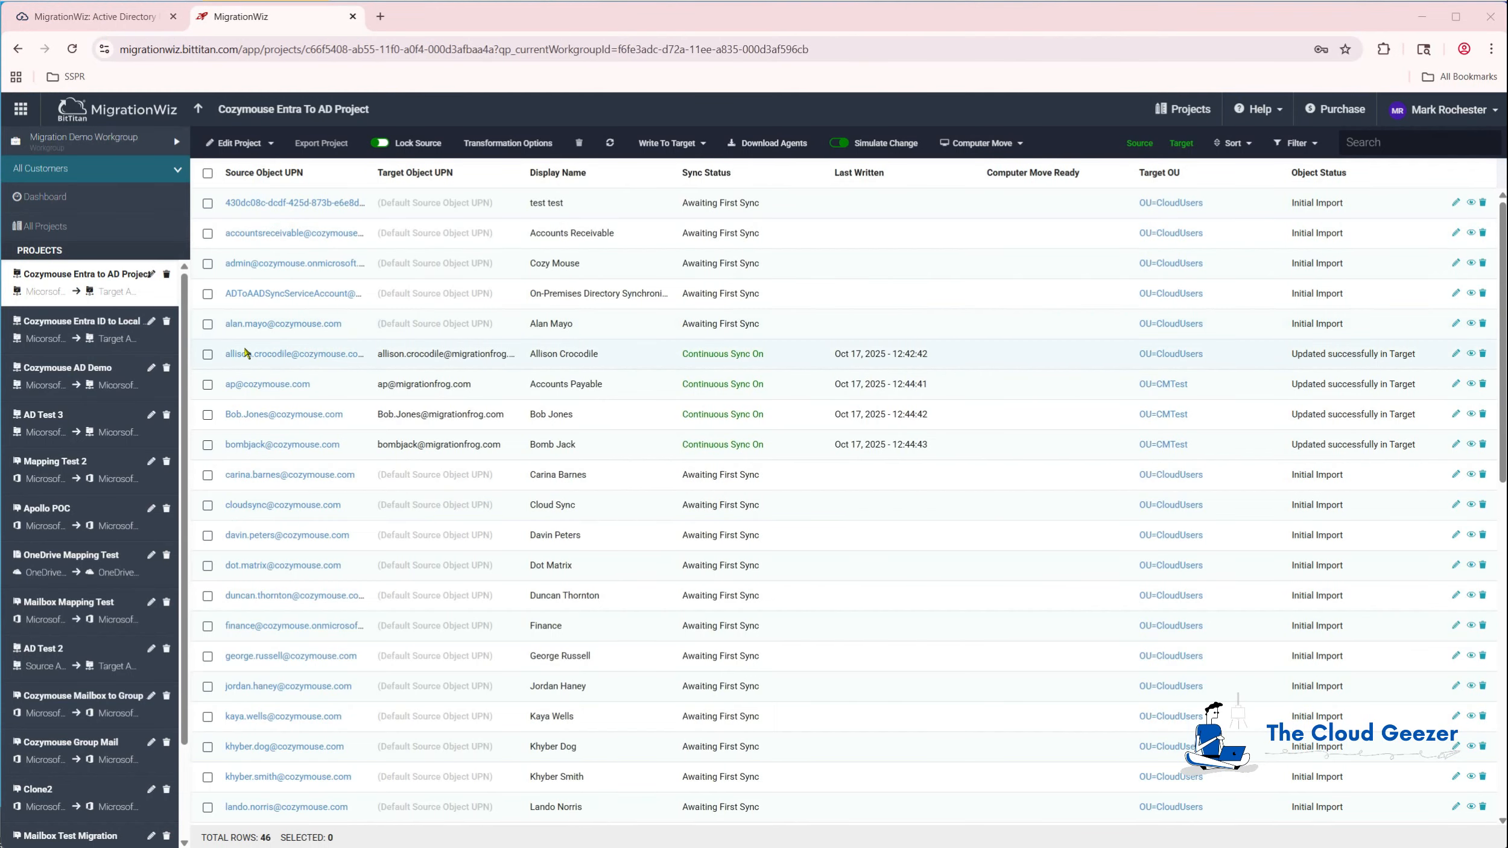
left_click(252, 354)
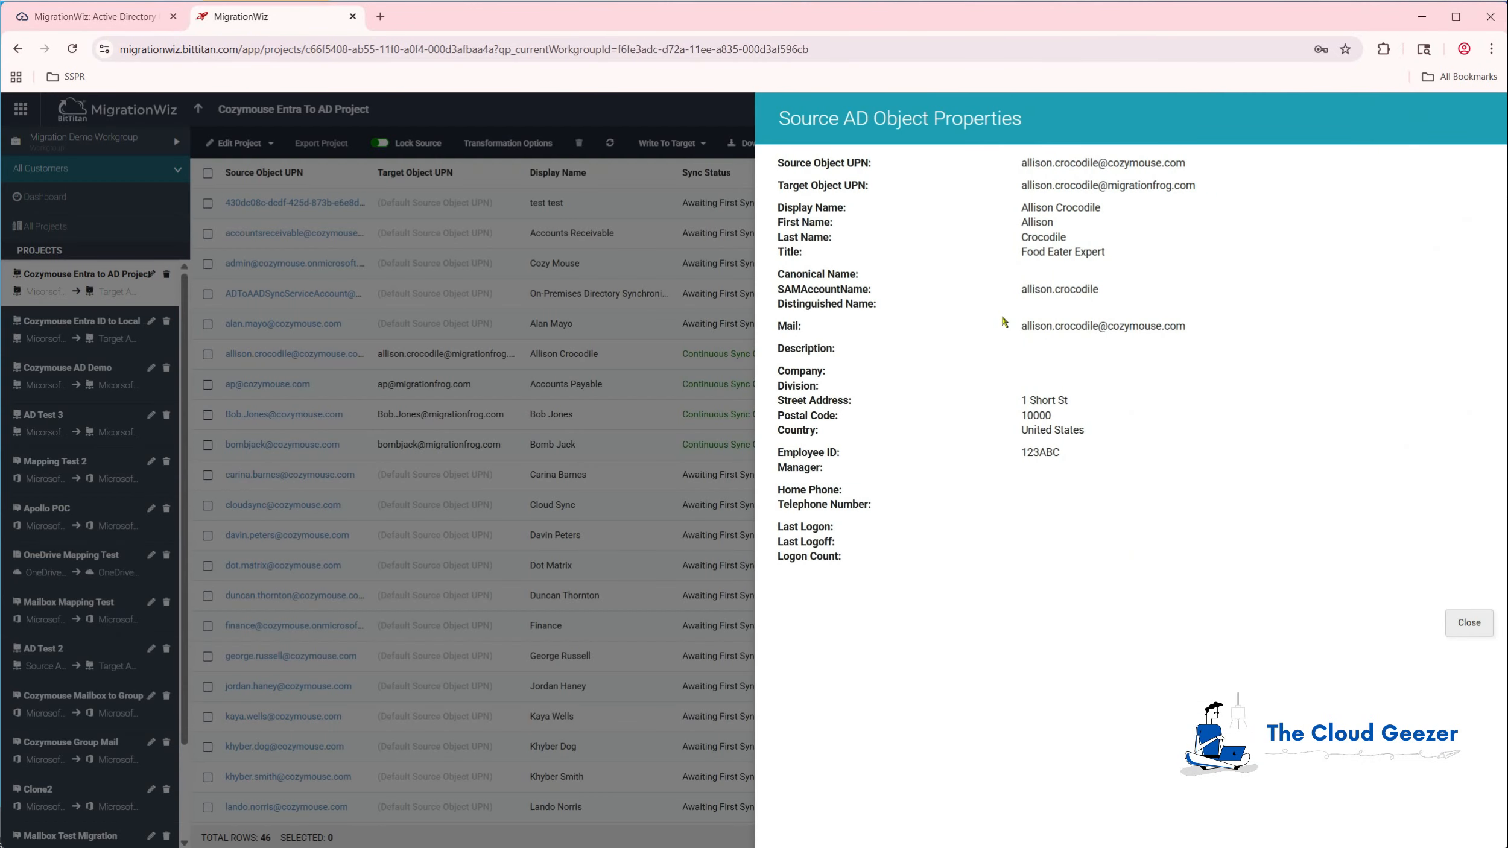
left_click_drag(1109, 252, 1020, 252)
left_click(1062, 274)
left_click(1466, 622)
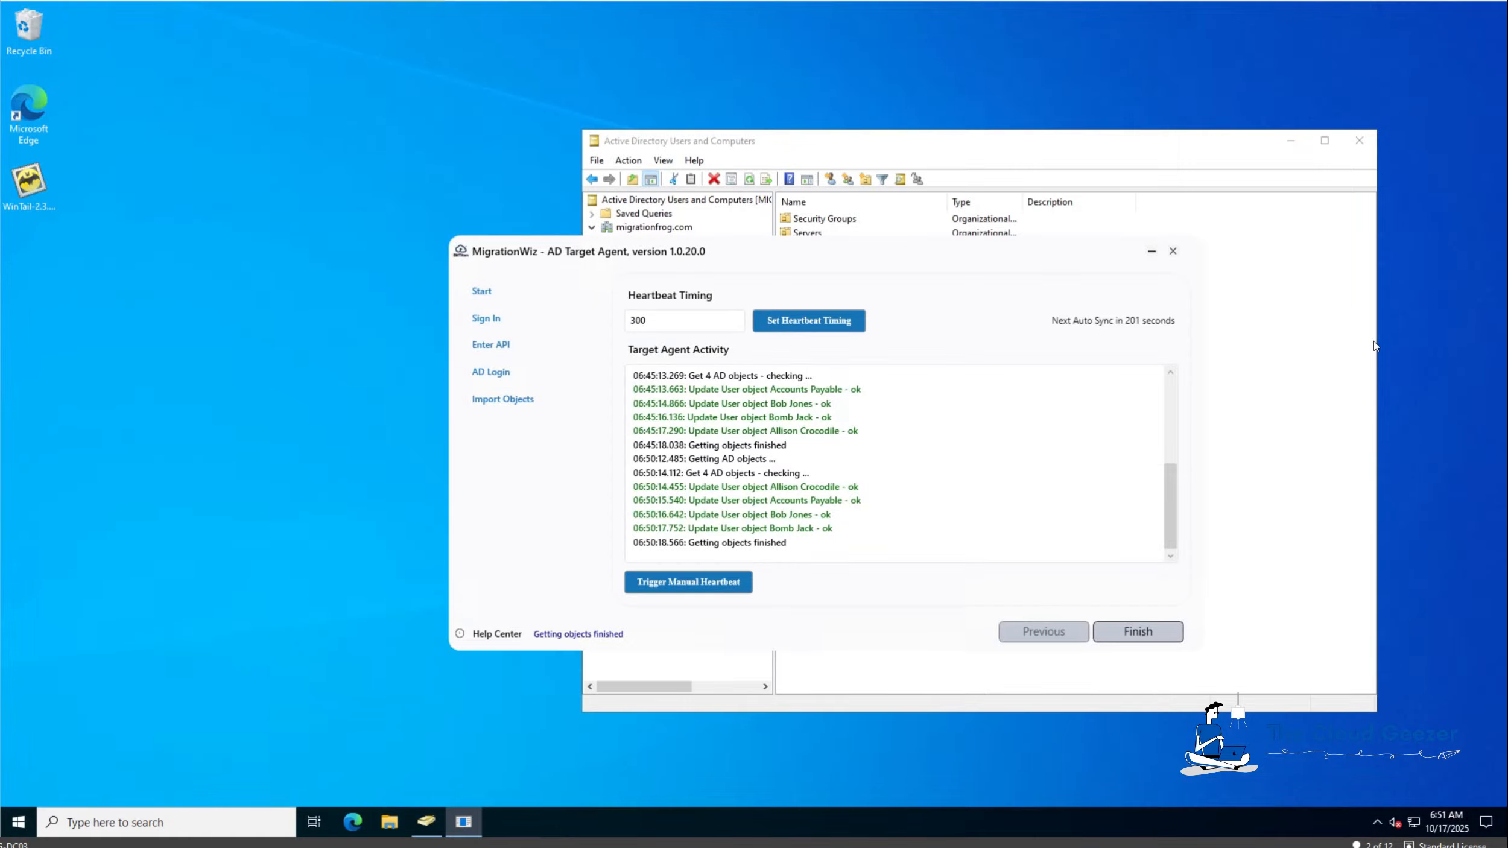
Trigger a manual heartbeat so all four users are updated in AD.
left_click(678, 589)
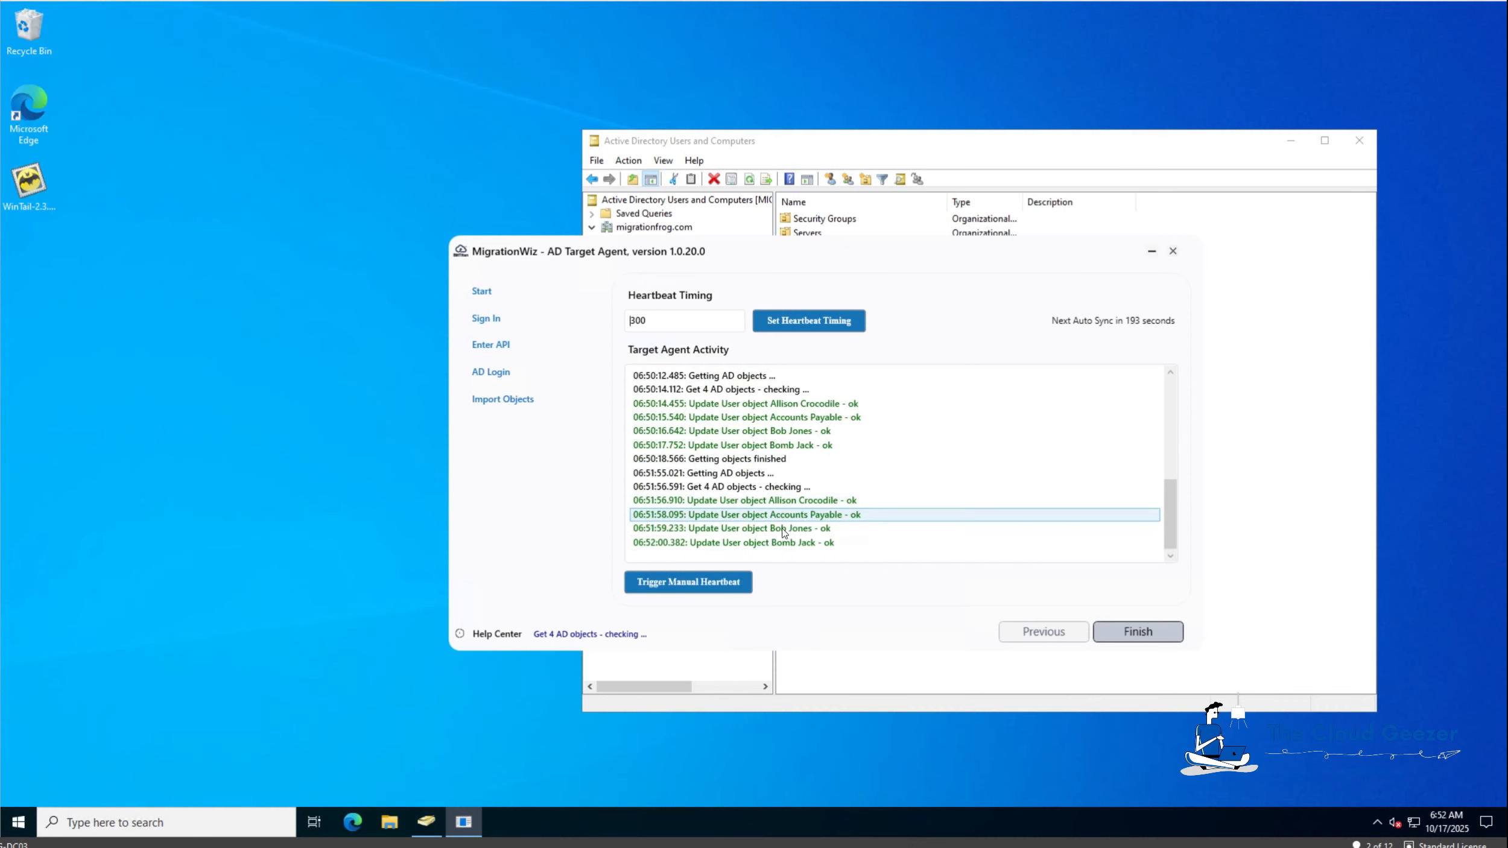
left_click(992, 143)
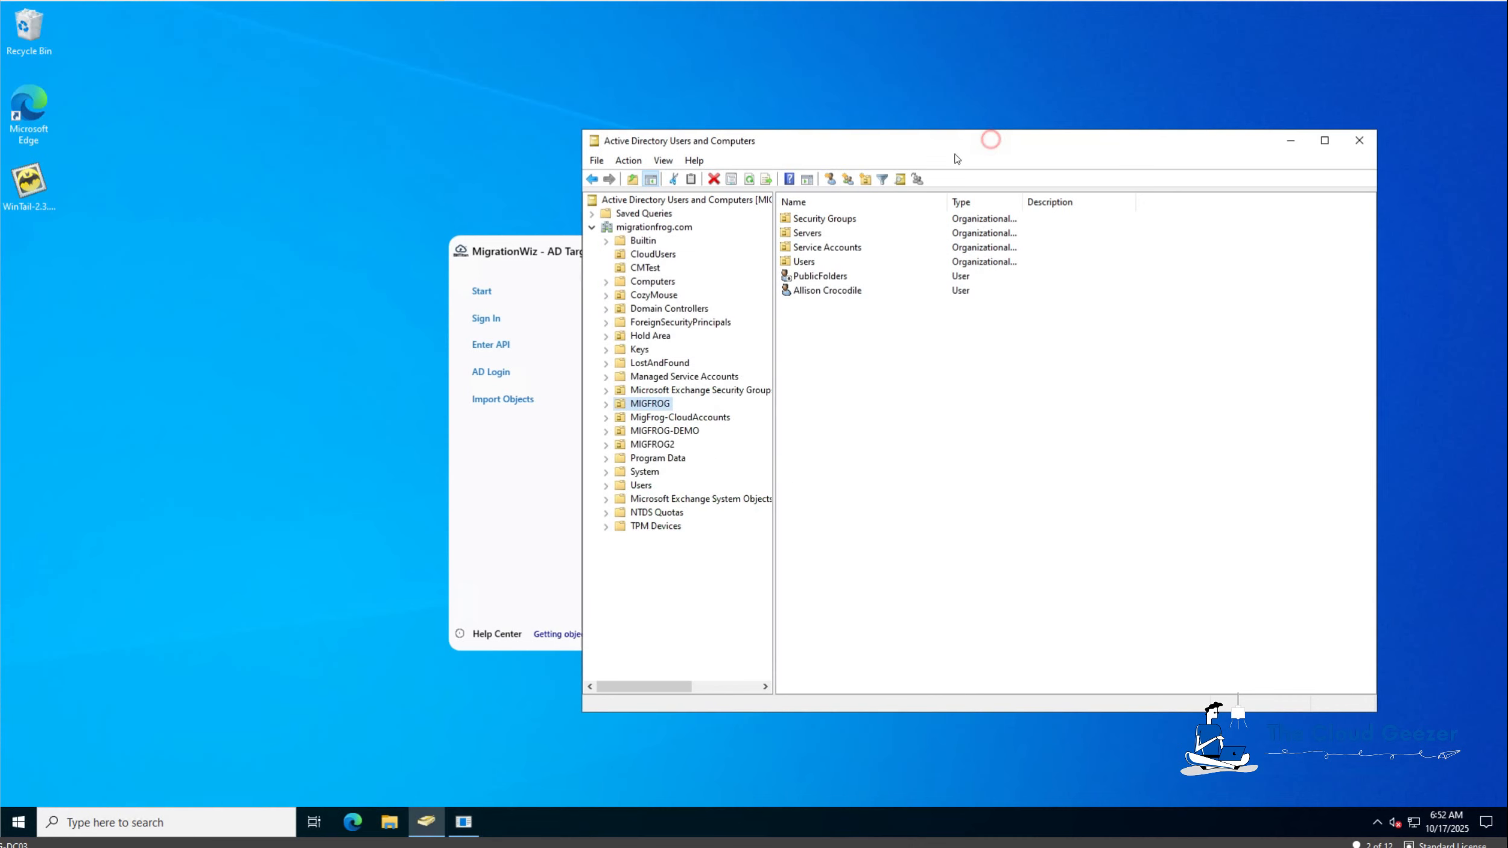
Refresh CloudUsers, then open the migrated user's MIGFROG properties showing job title Food Eater Expert.
left_click(659, 256)
left_click(750, 180)
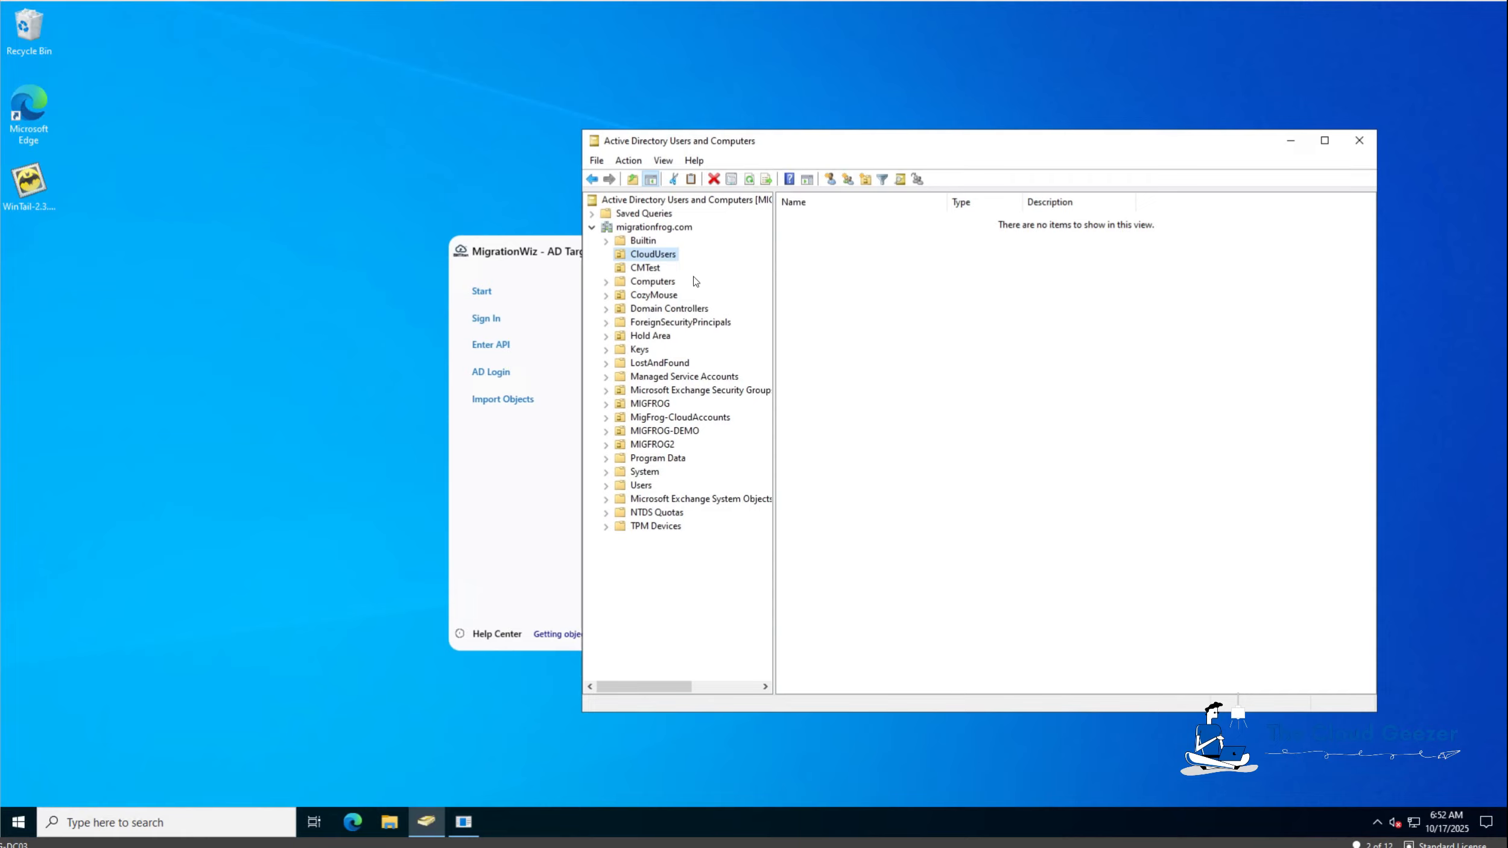
left_click(663, 405)
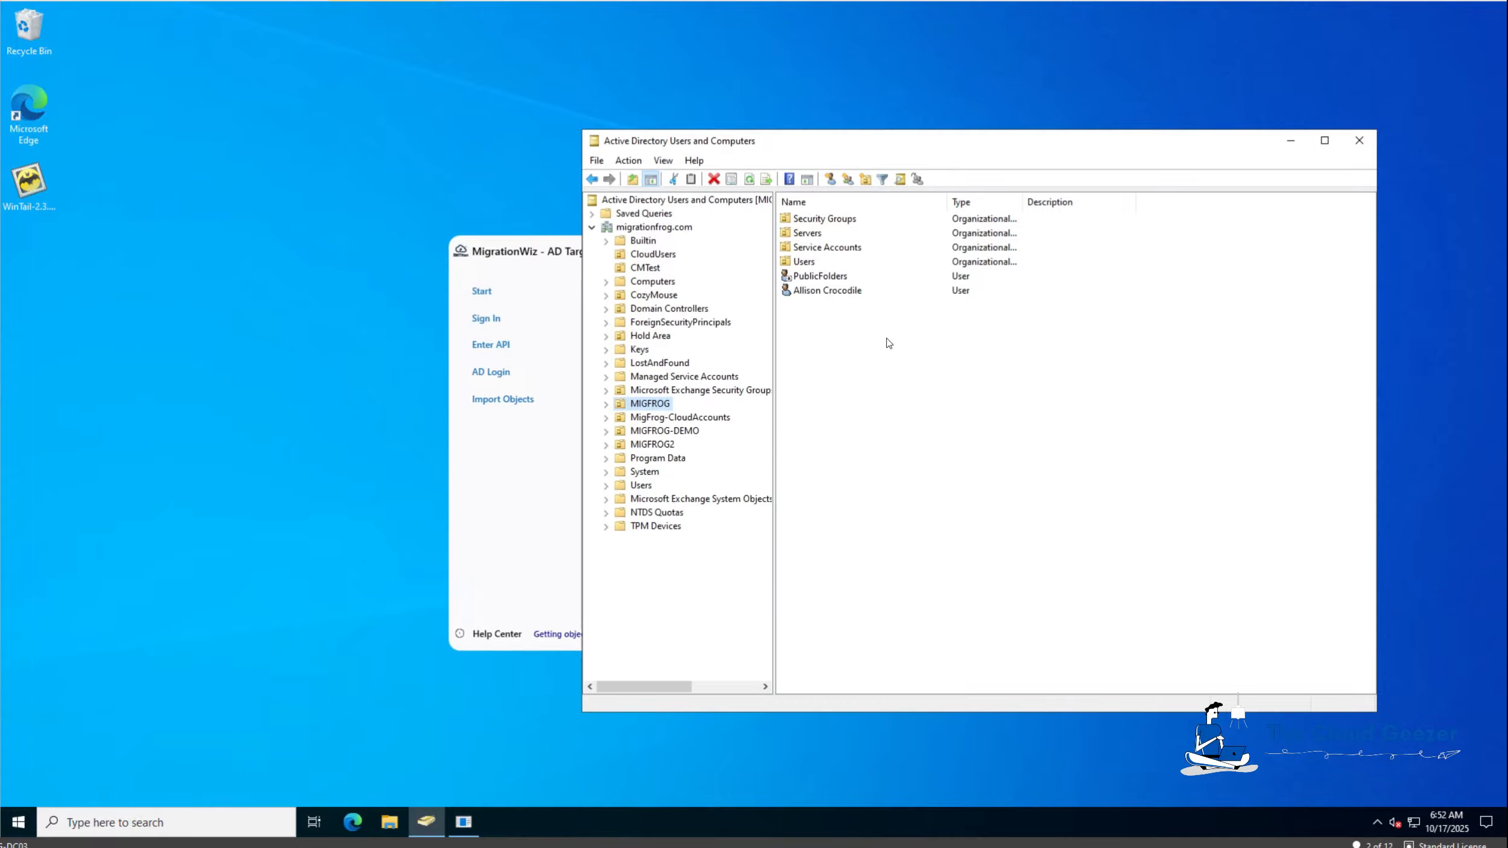
left_click(852, 294)
double_click(852, 293)
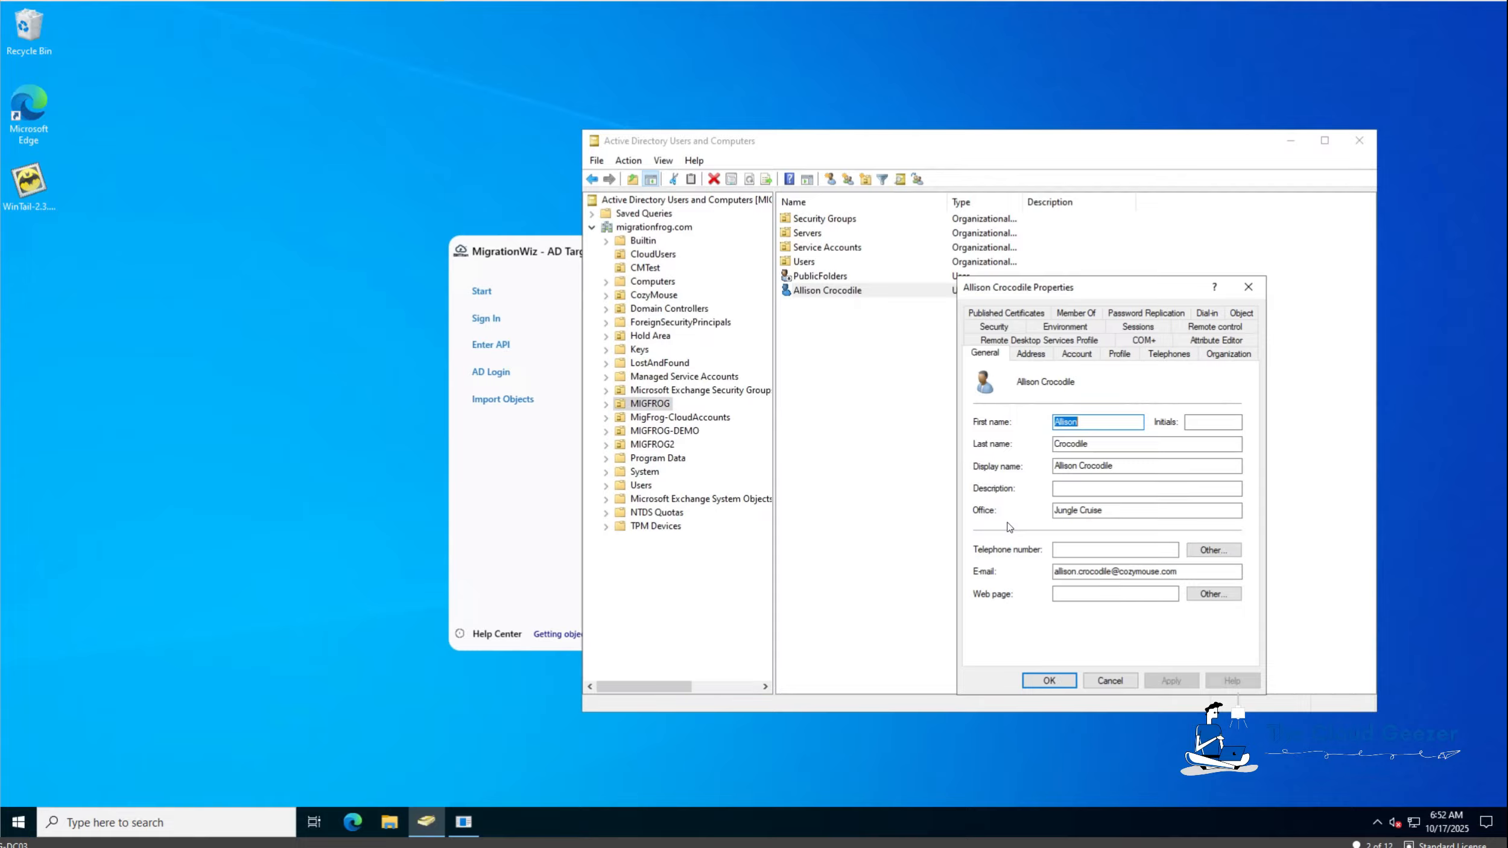
left_click(1228, 354)
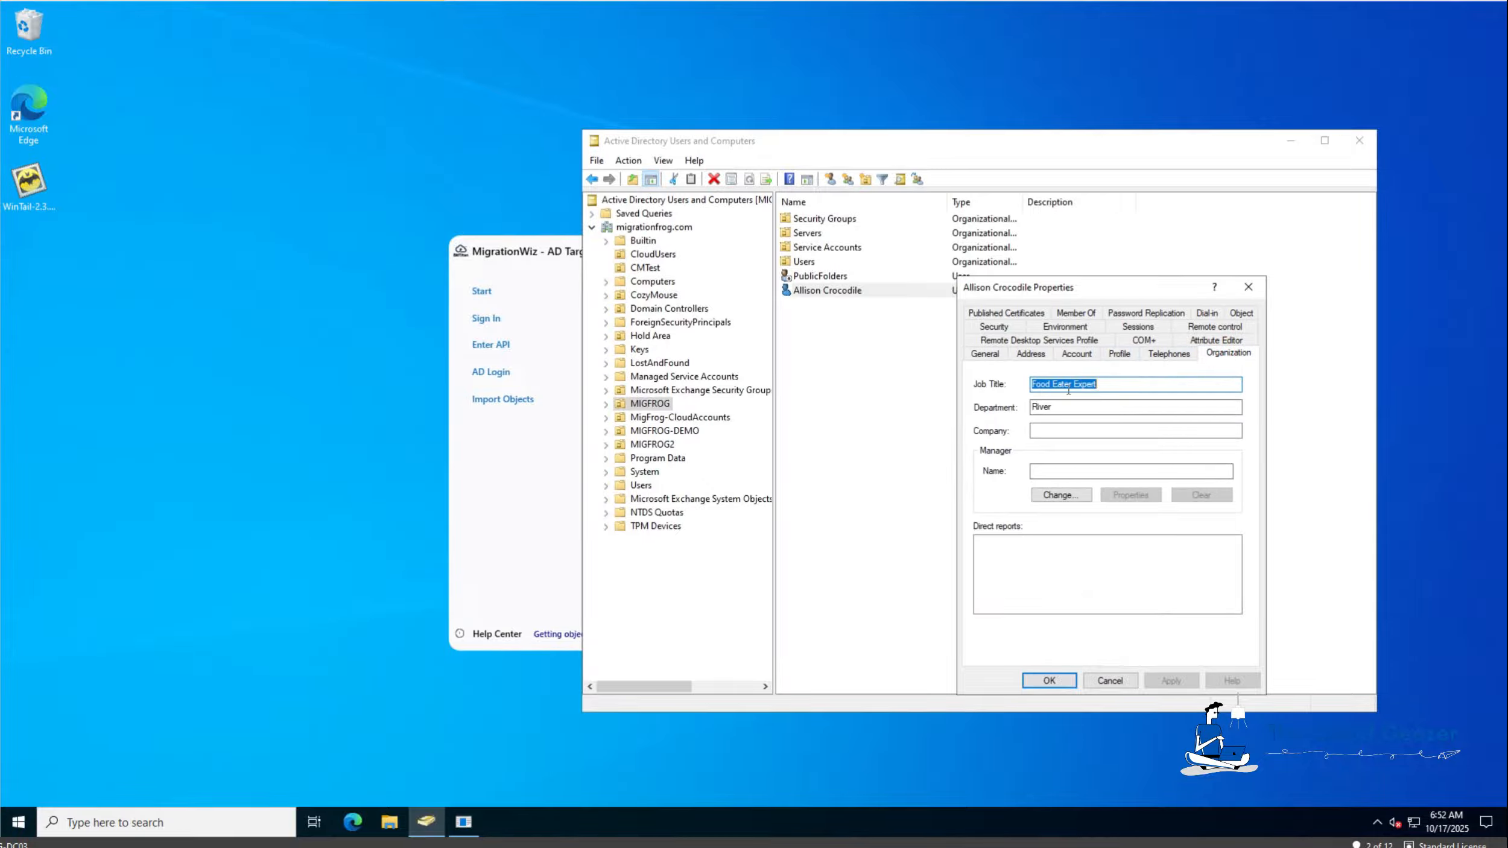